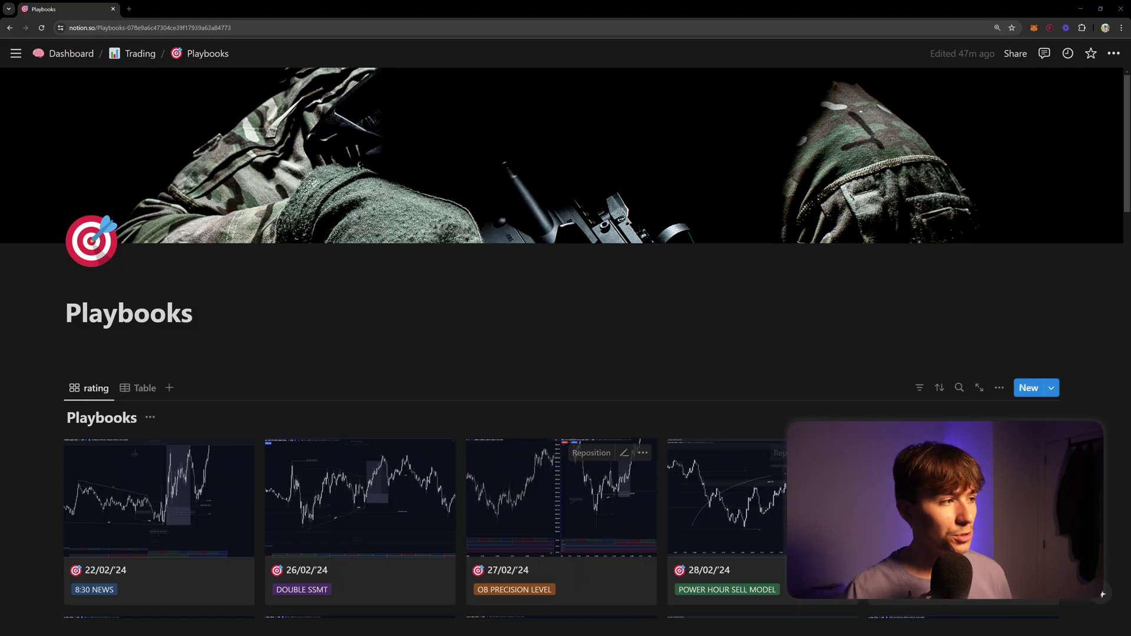
- Scroll down and back up through the finished Playbooks gallery of dated chart cards
{"action": "scroll", "coordinate": [1103, 594], "scroll_direction": "down", "scroll_amount": 1}
{"action": "scroll", "coordinate": [644, 379], "scroll_direction": "down", "scroll_amount": 6}
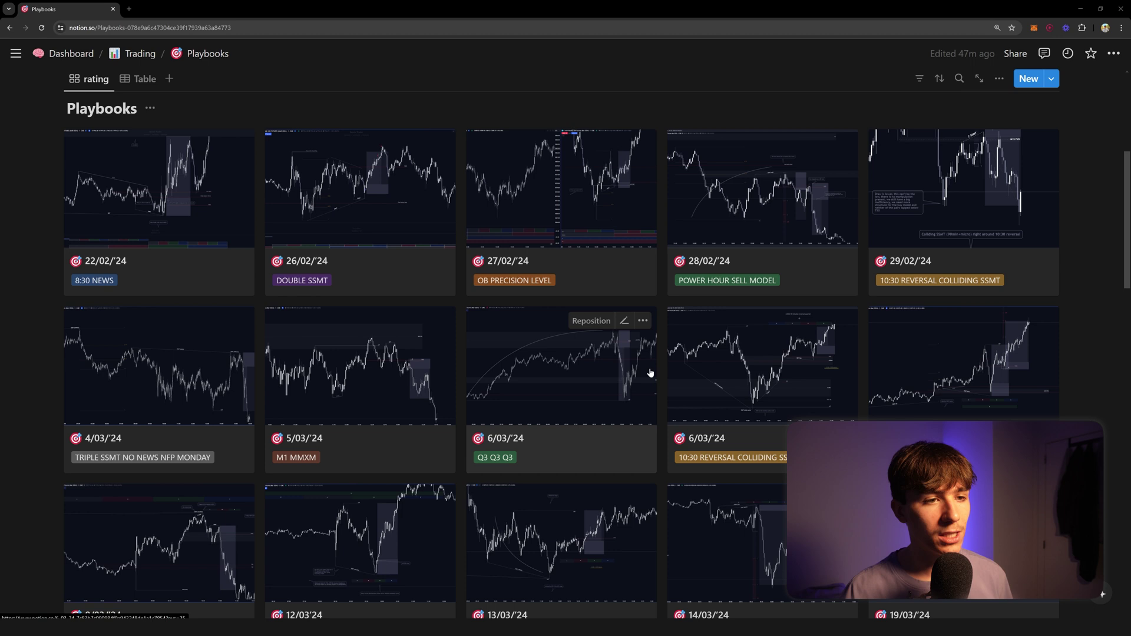
{"action": "scroll", "coordinate": [676, 359], "scroll_direction": "down", "scroll_amount": 3}
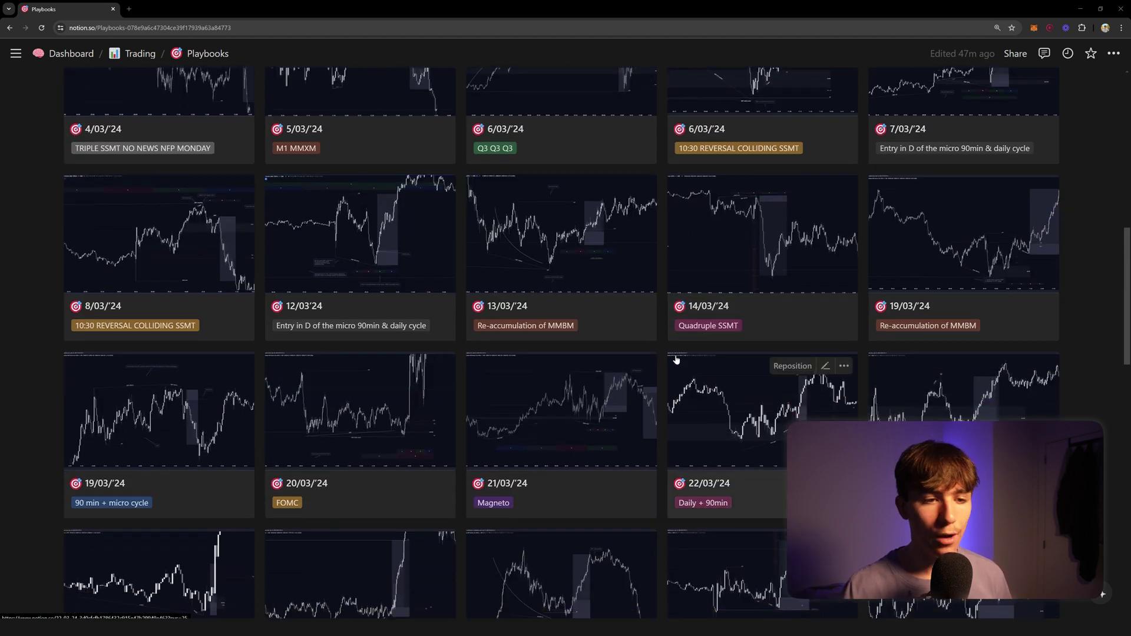
{"action": "scroll", "coordinate": [677, 360], "scroll_direction": "down", "scroll_amount": 3}
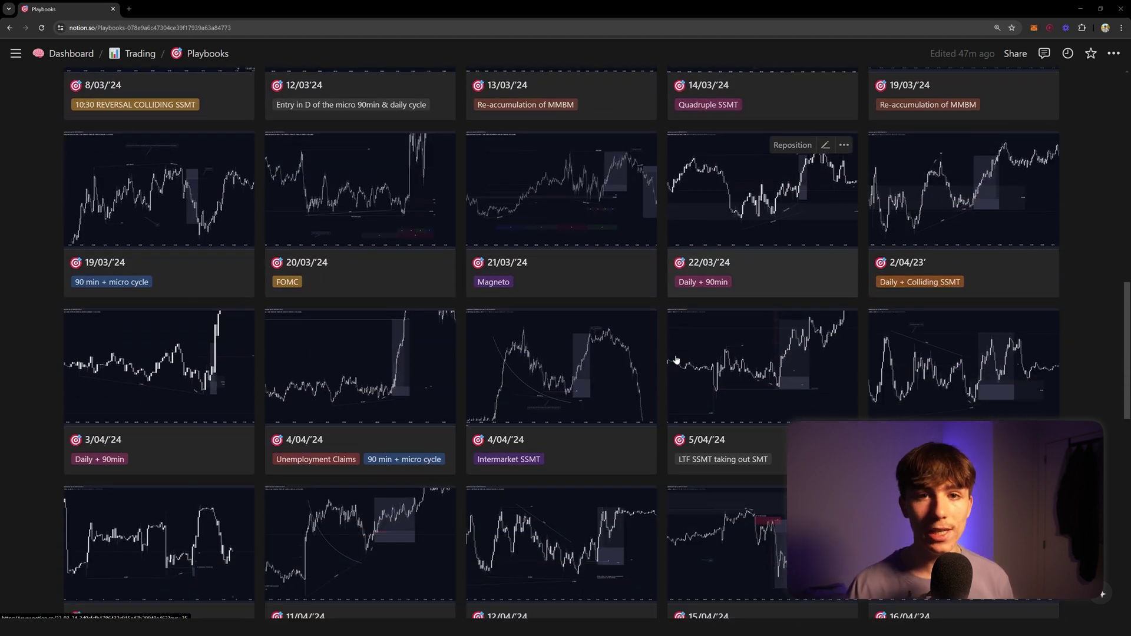
{"action": "scroll", "coordinate": [676, 360], "scroll_direction": "down", "scroll_amount": 2}
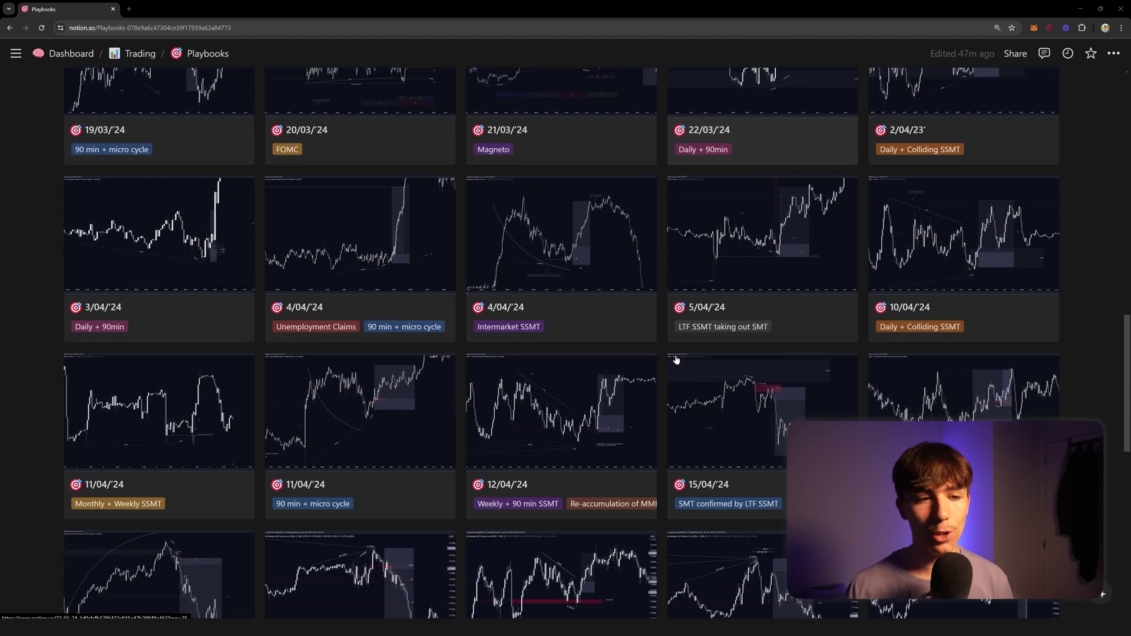
{"action": "scroll", "coordinate": [677, 360], "scroll_direction": "down", "scroll_amount": 2}
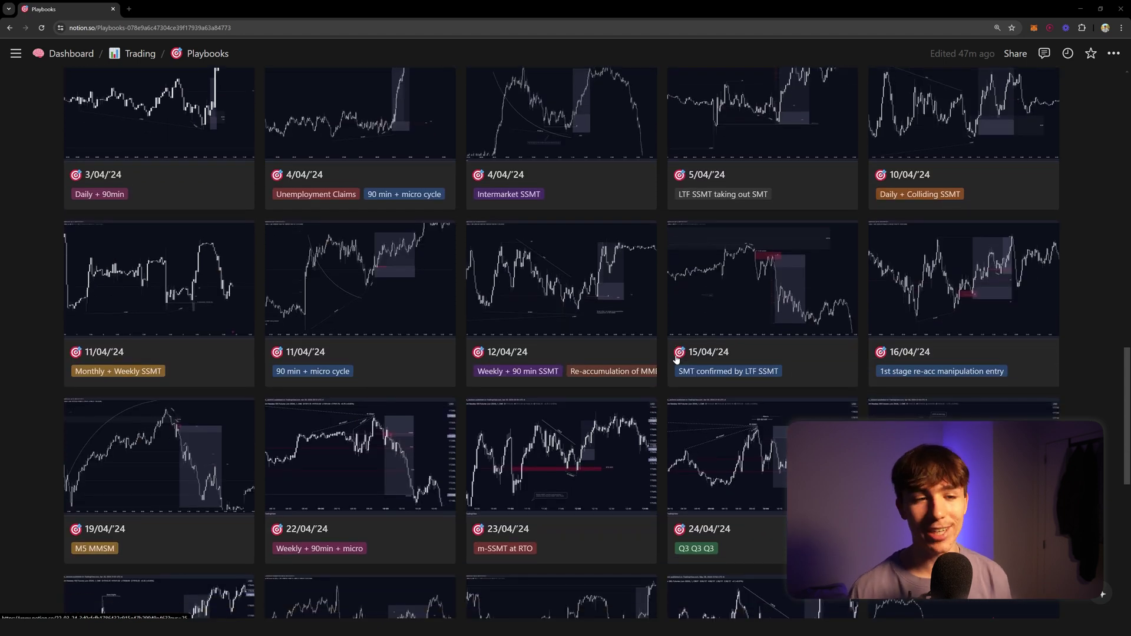
{"action": "scroll", "coordinate": [677, 359], "scroll_direction": "down", "scroll_amount": 3}
{"action": "scroll", "coordinate": [676, 359], "scroll_direction": "down", "scroll_amount": 4}
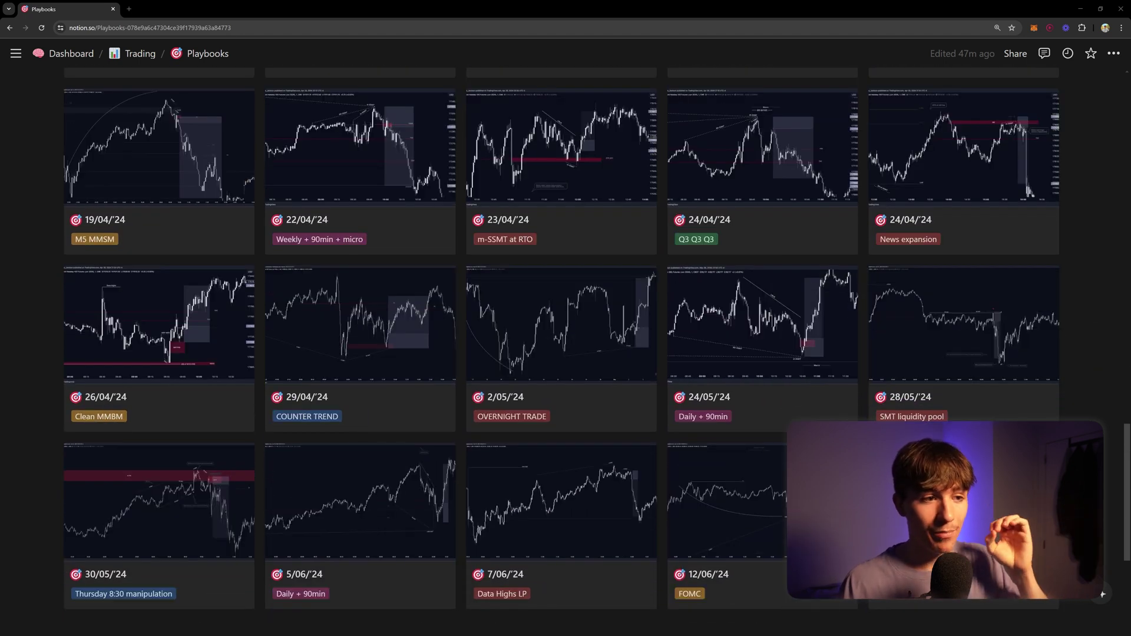
{"action": "scroll", "coordinate": [1102, 594], "scroll_direction": "up", "scroll_amount": 6}
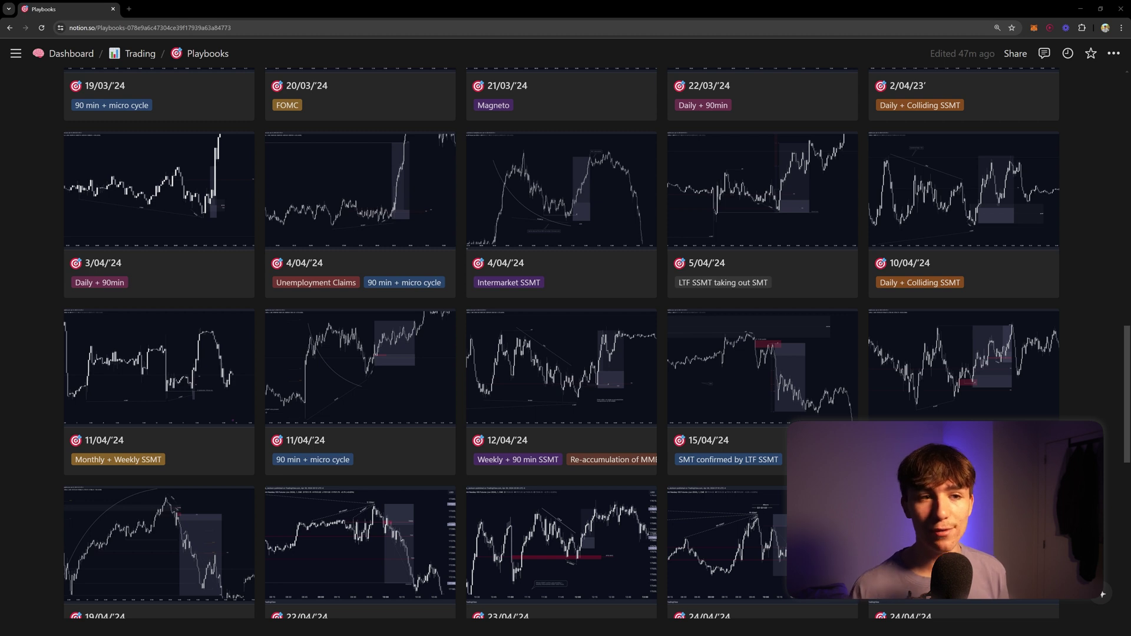
{"action": "scroll", "coordinate": [671, 320], "scroll_direction": "up", "scroll_amount": 15}
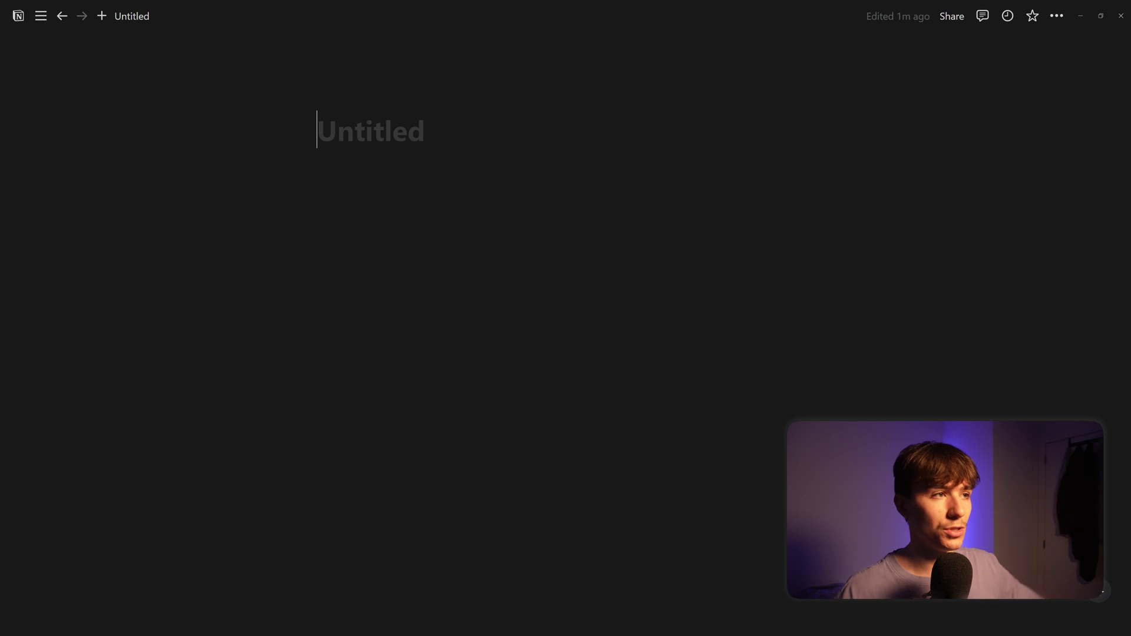
- Title the new page 'Playbooks' and give it a target emoji icon
{"action": "mouse_move", "coordinate": [41, 16]}
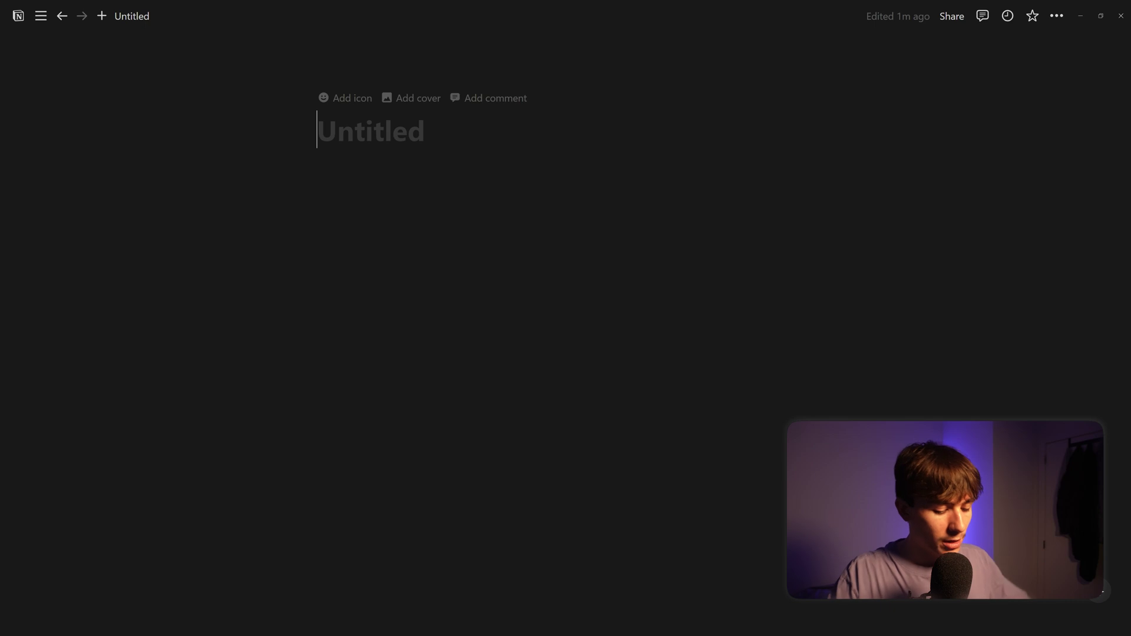
{"action": "type", "text": "Playbooks"}
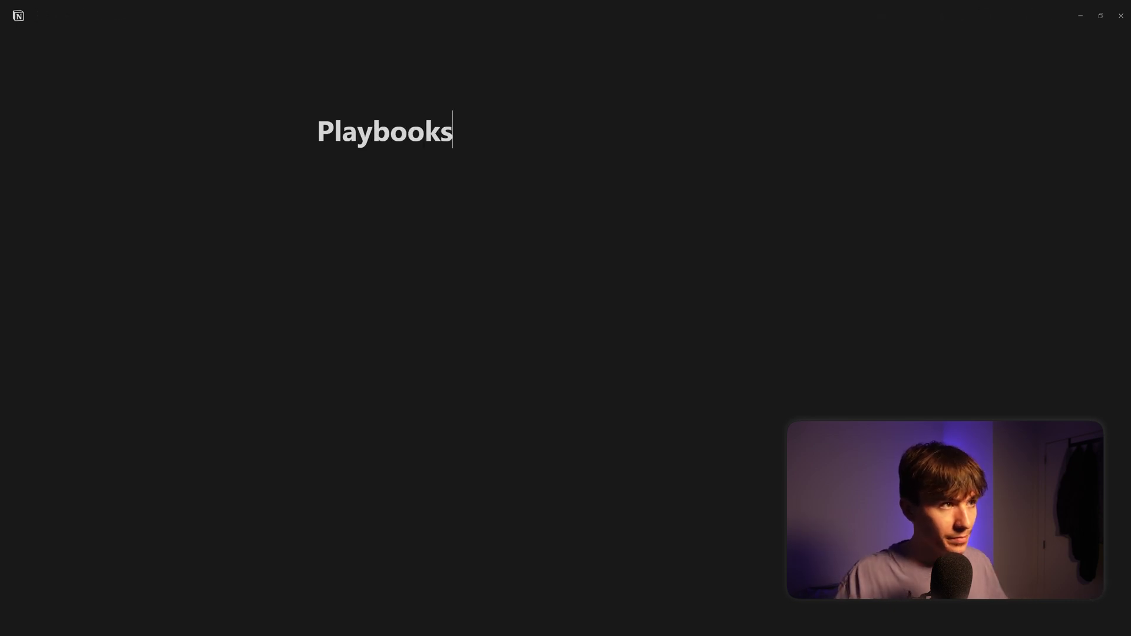
{"action": "left_click", "coordinate": [348, 105]}
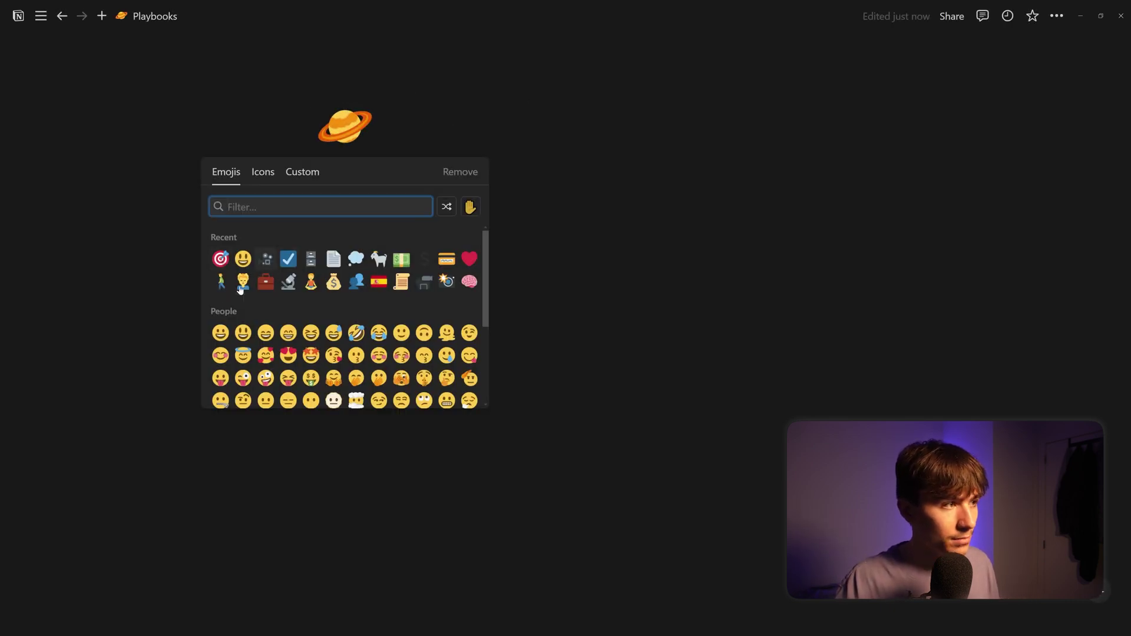
{"action": "left_click", "coordinate": [220, 258]}
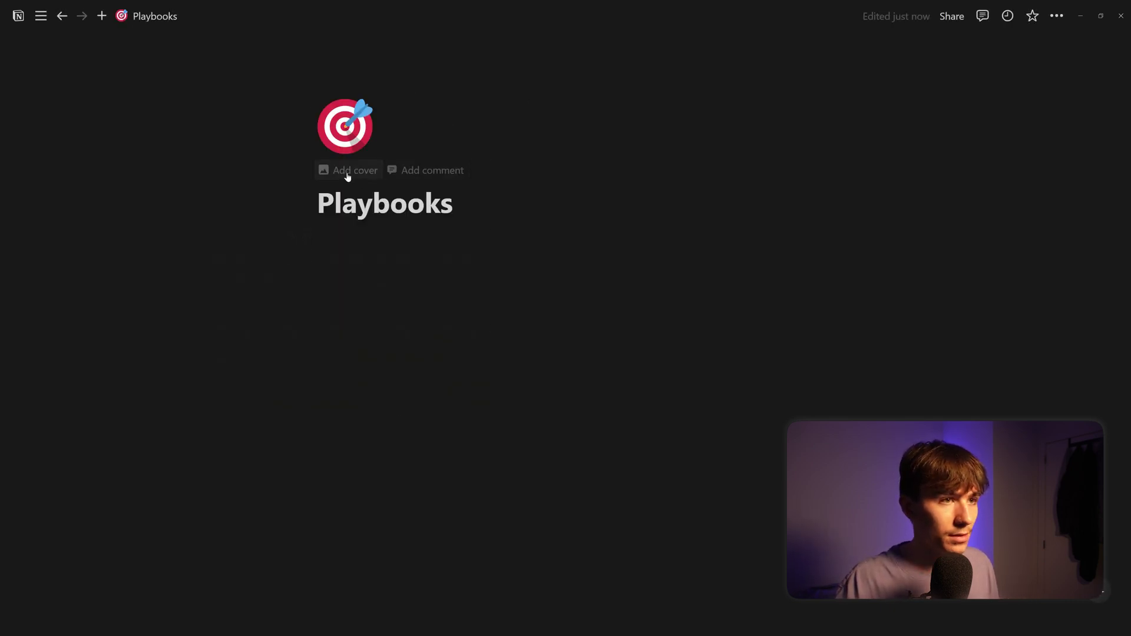
- Give the page a blue-pink gradient cover and begin a /table block below the title
{"action": "left_click", "coordinate": [347, 170]}
{"action": "left_click", "coordinate": [731, 51]}
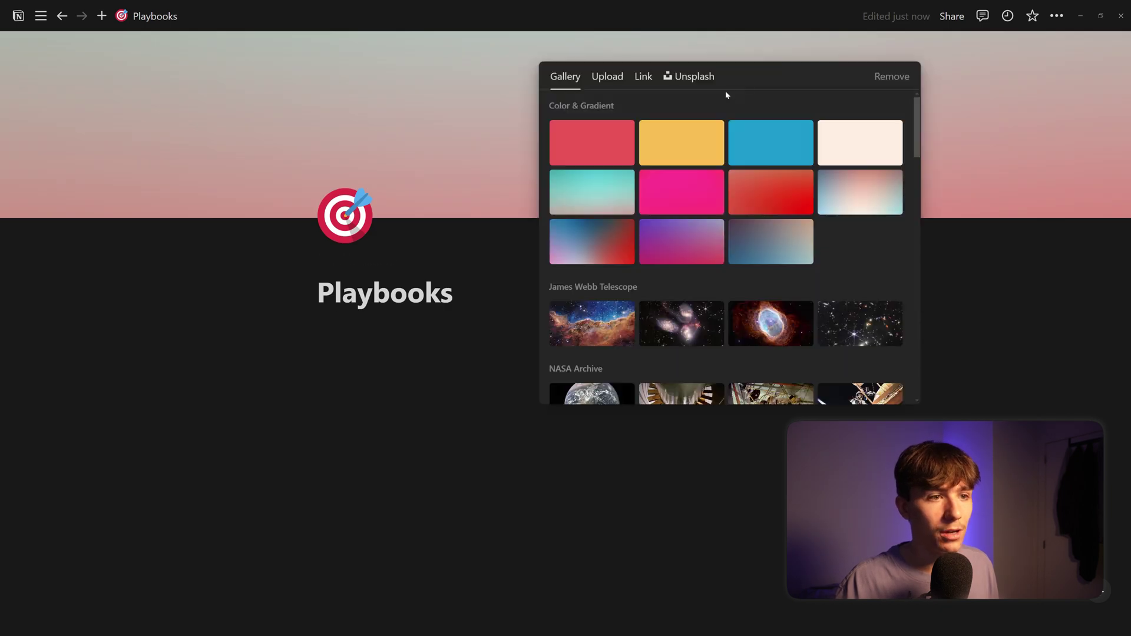
{"action": "left_click", "coordinate": [843, 208]}
{"action": "left_click", "coordinate": [423, 313]}
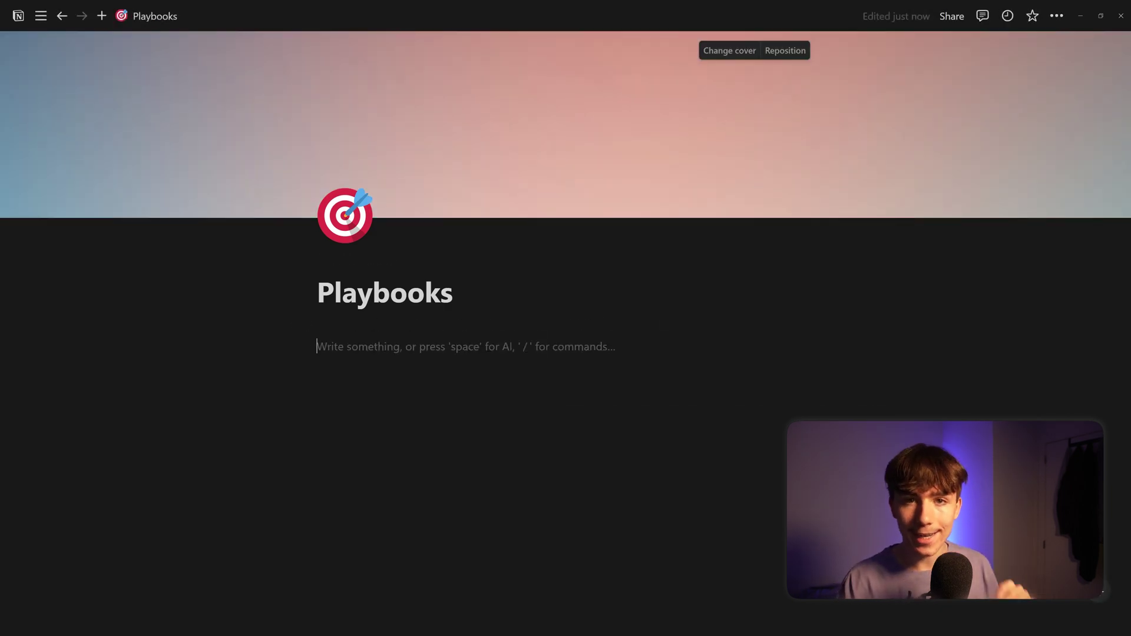
{"action": "type", "text": "/table"}
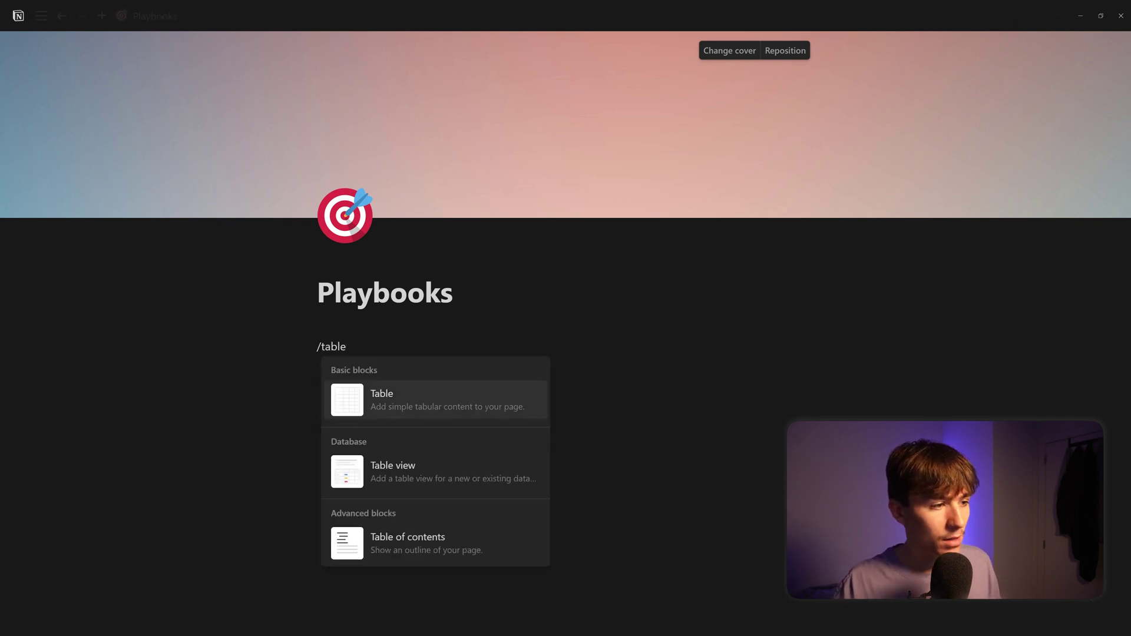
- Insert a new blank inline table database and name it 'Playbooks'
{"action": "left_click", "coordinate": [375, 478]}
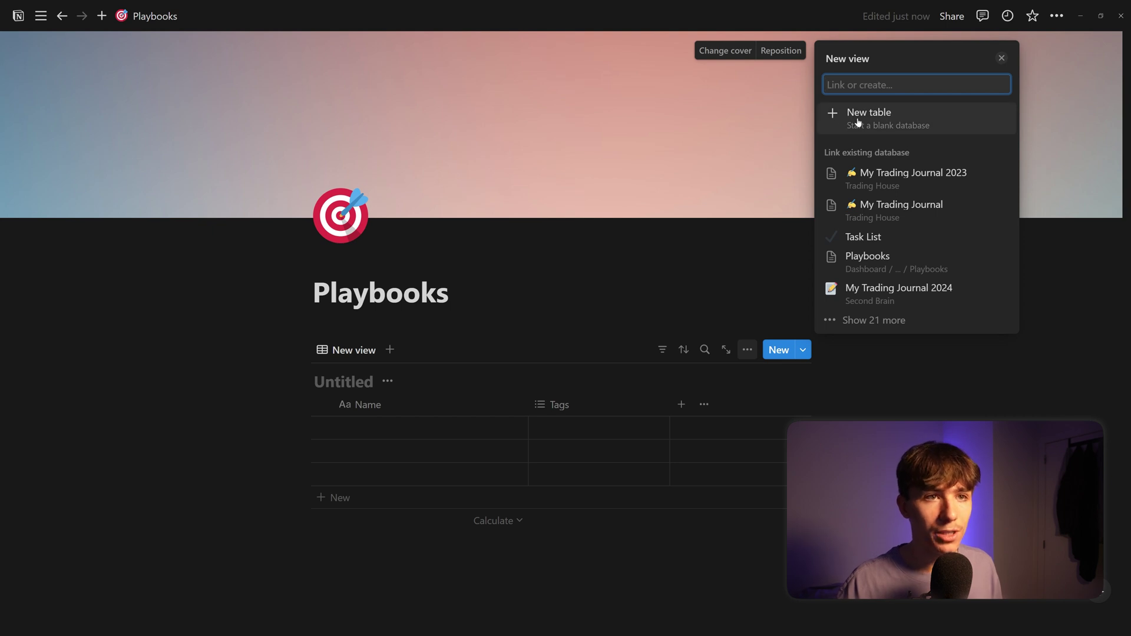
{"action": "left_click", "coordinate": [854, 125]}
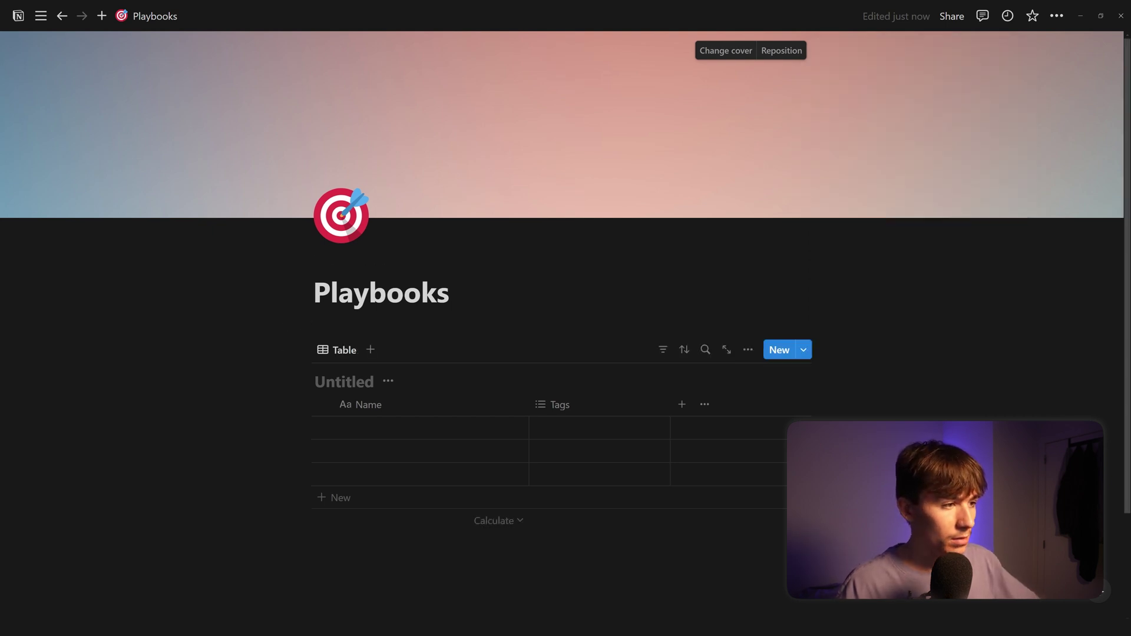
{"action": "type", "text": "Playbooks"}
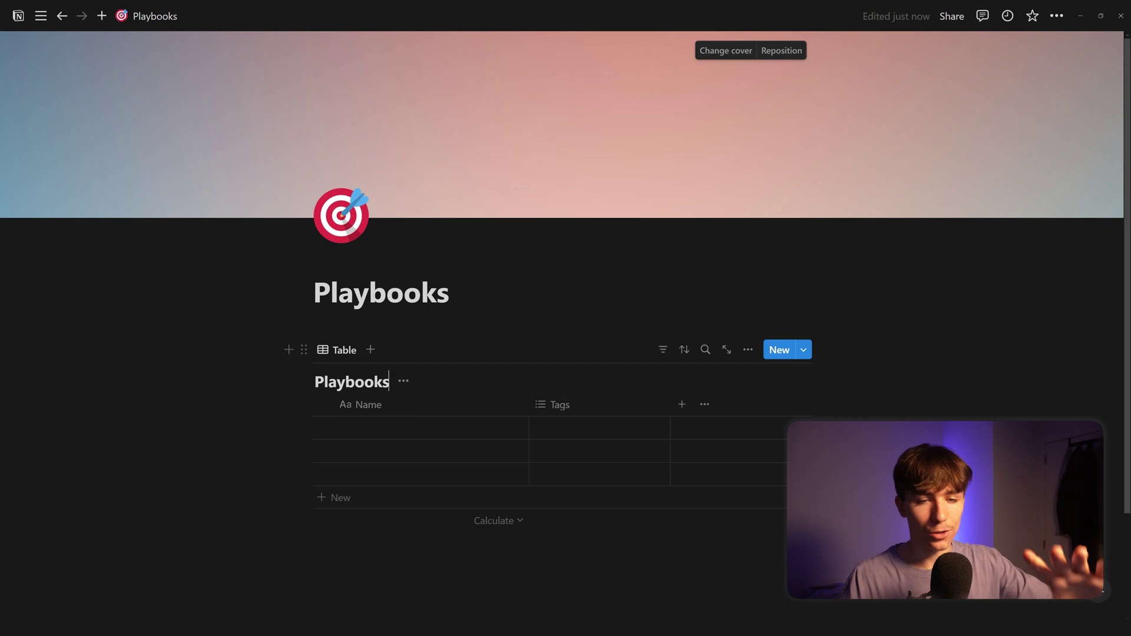
- Switch the Playbooks database view layout from Table to Gallery
{"action": "left_click", "coordinate": [748, 351]}
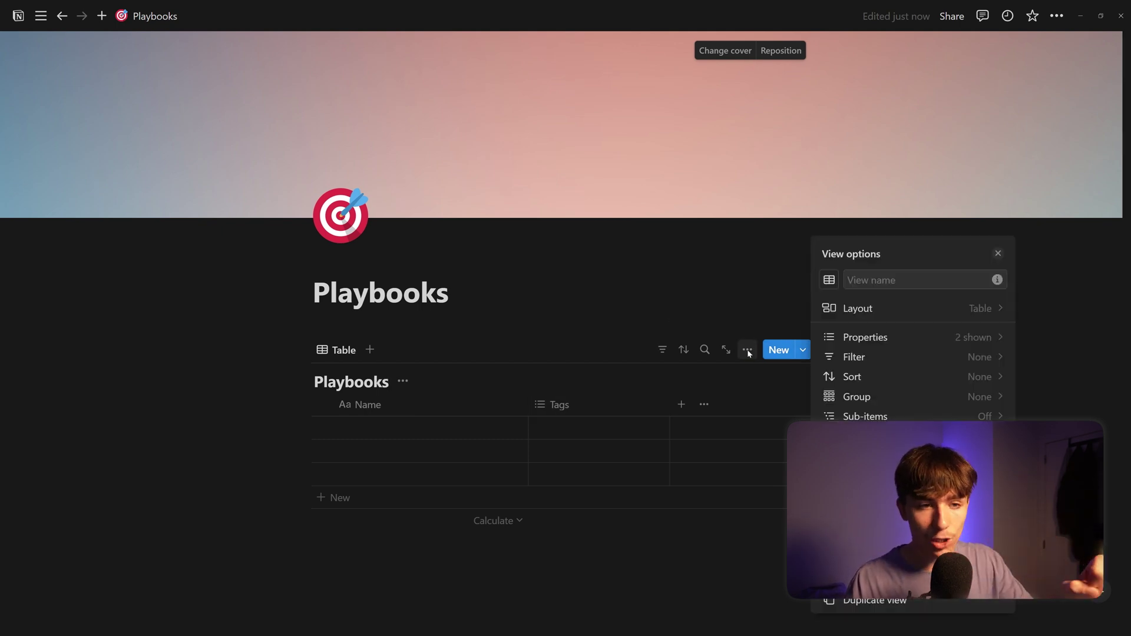
{"action": "left_click", "coordinate": [832, 308]}
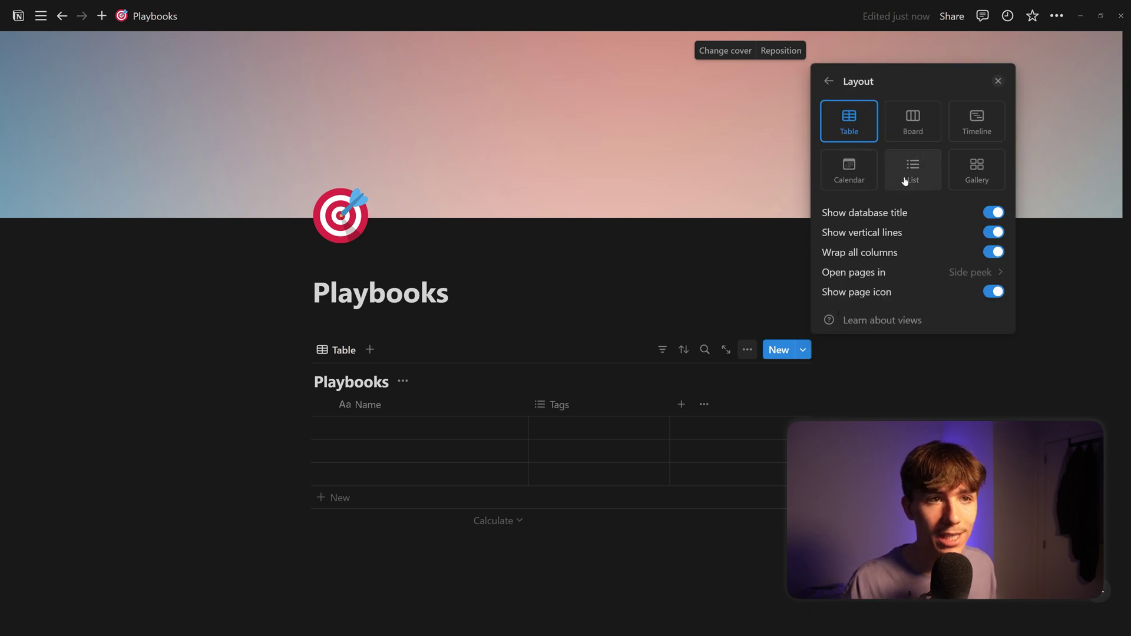
{"action": "left_click", "coordinate": [966, 175]}
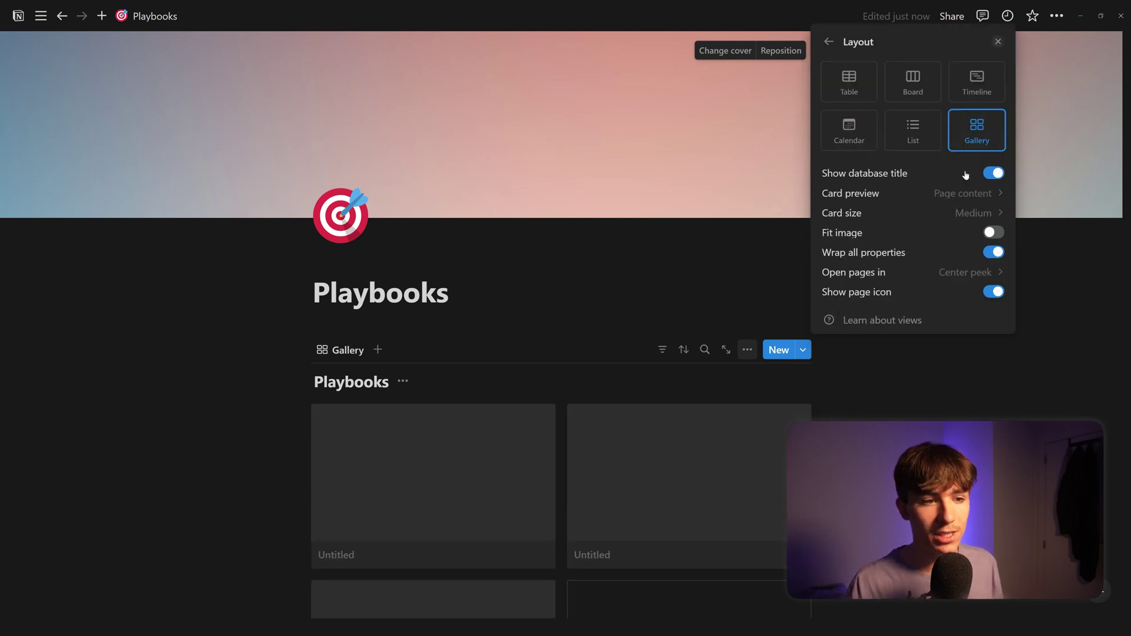
{"action": "left_click", "coordinate": [760, 383]}
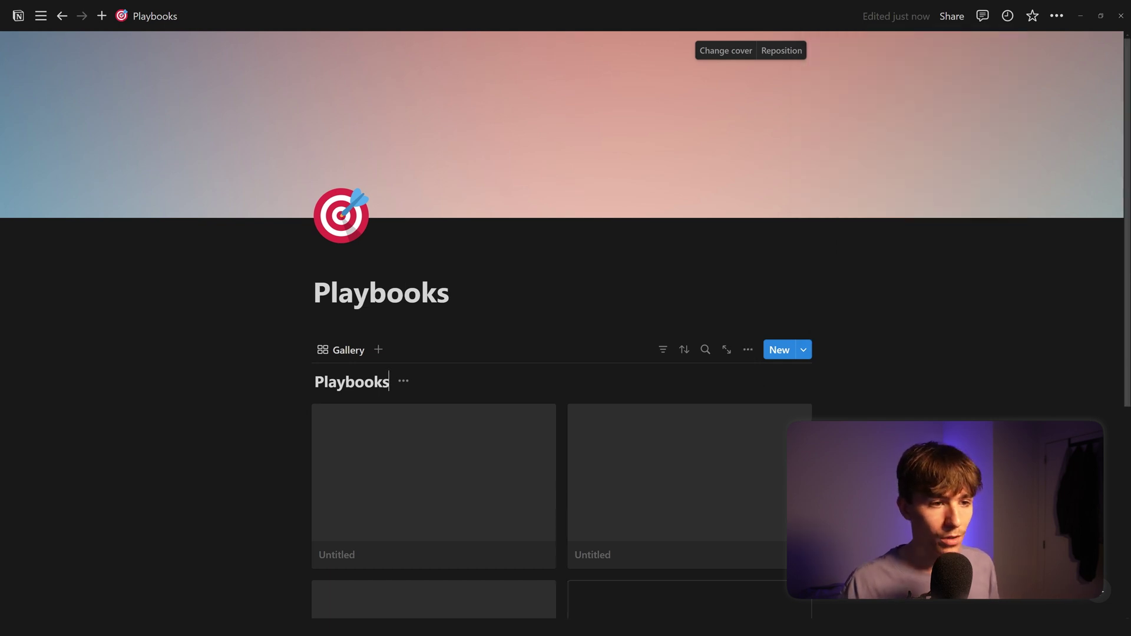
- Turn on Full width for the page
{"action": "left_click", "coordinate": [1055, 16]}
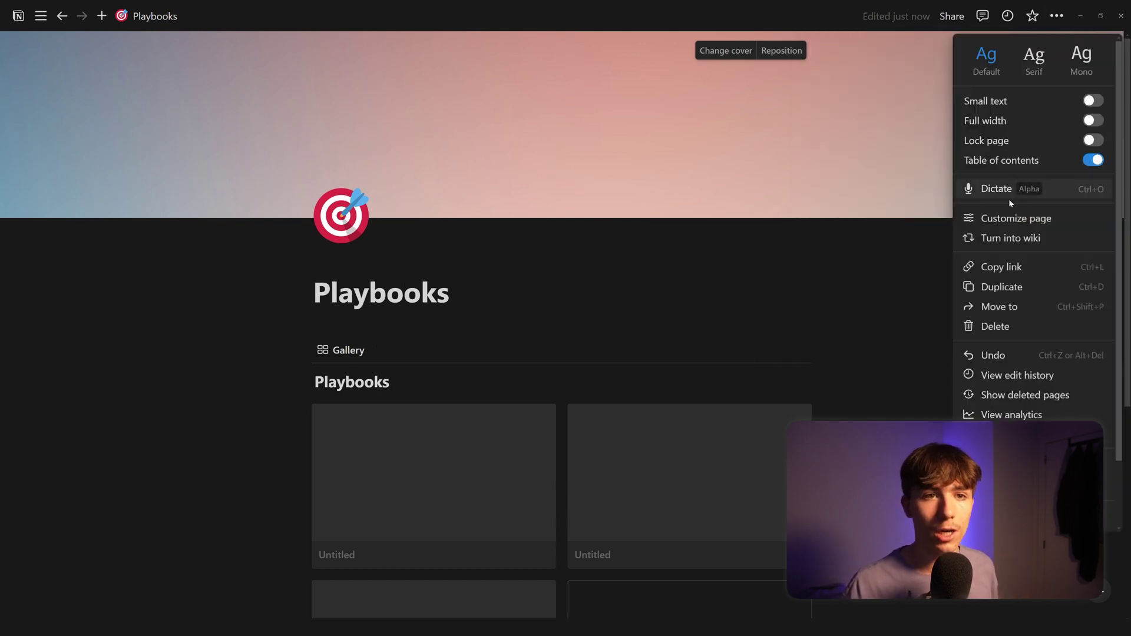
{"action": "left_click", "coordinate": [1072, 127]}
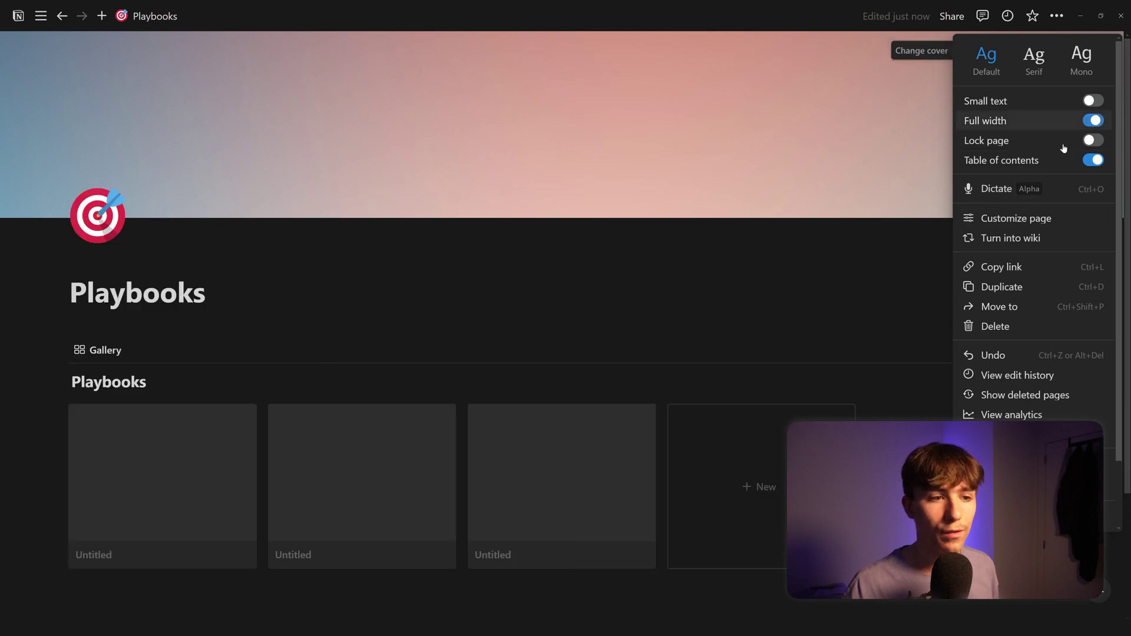
{"action": "left_click", "coordinate": [732, 377]}
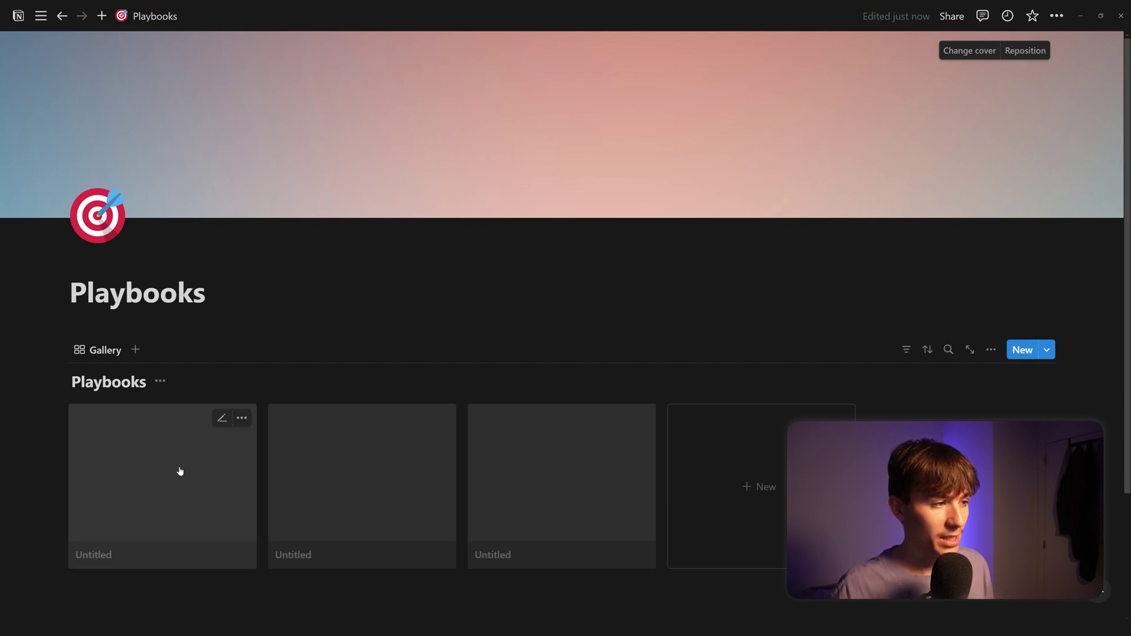
- Open the first gallery card and name it 22/02/'24
{"action": "left_click", "coordinate": [218, 478]}
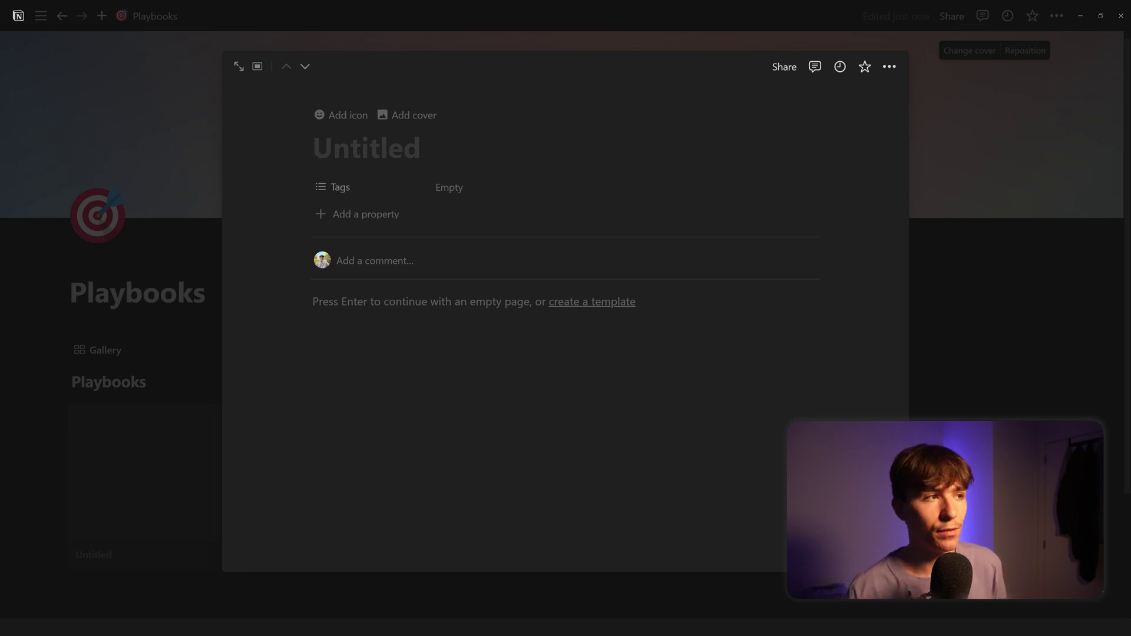
{"action": "type", "text": "22"}
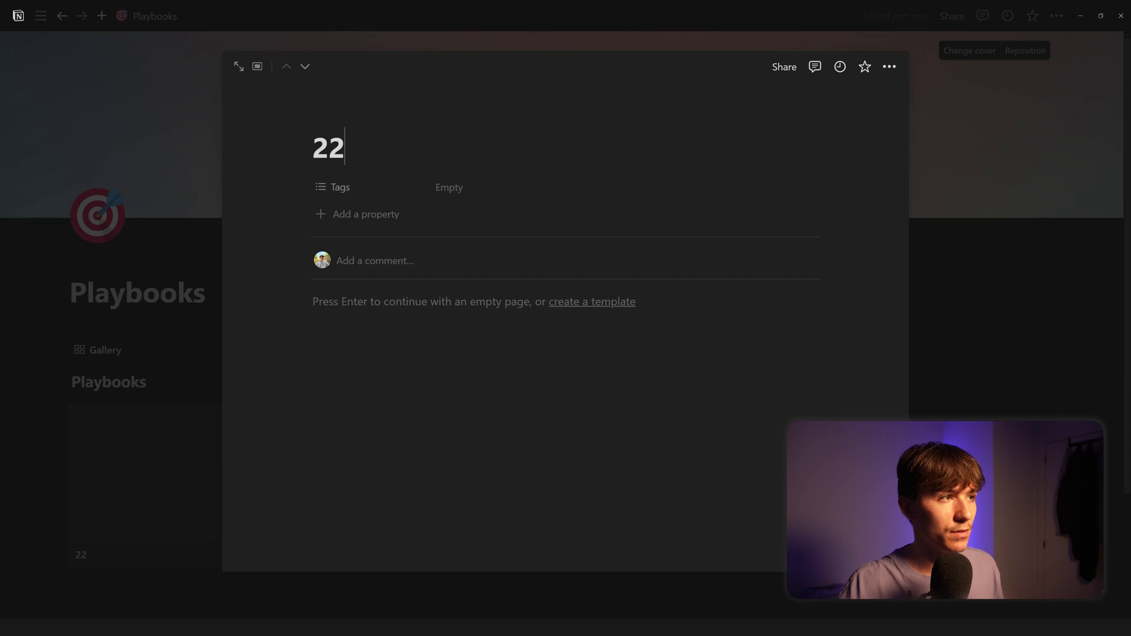
{"action": "type", "text": "/"}
{"action": "type", "text": "02/"}
{"action": "type", "text": "'24"}
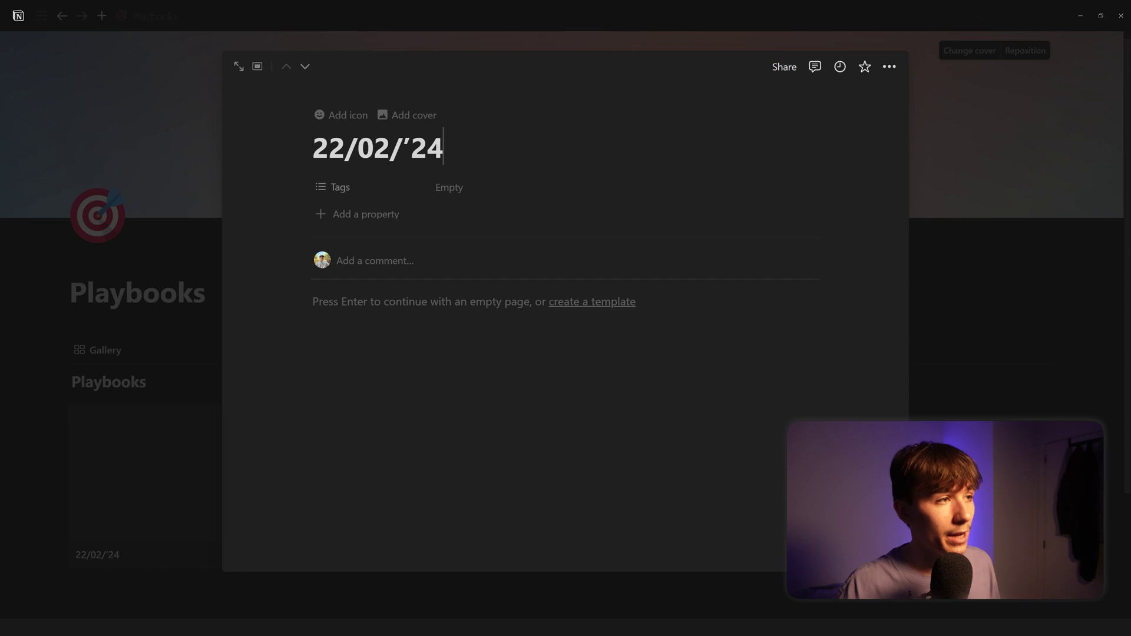
{"action": "left_click", "coordinate": [340, 190]}
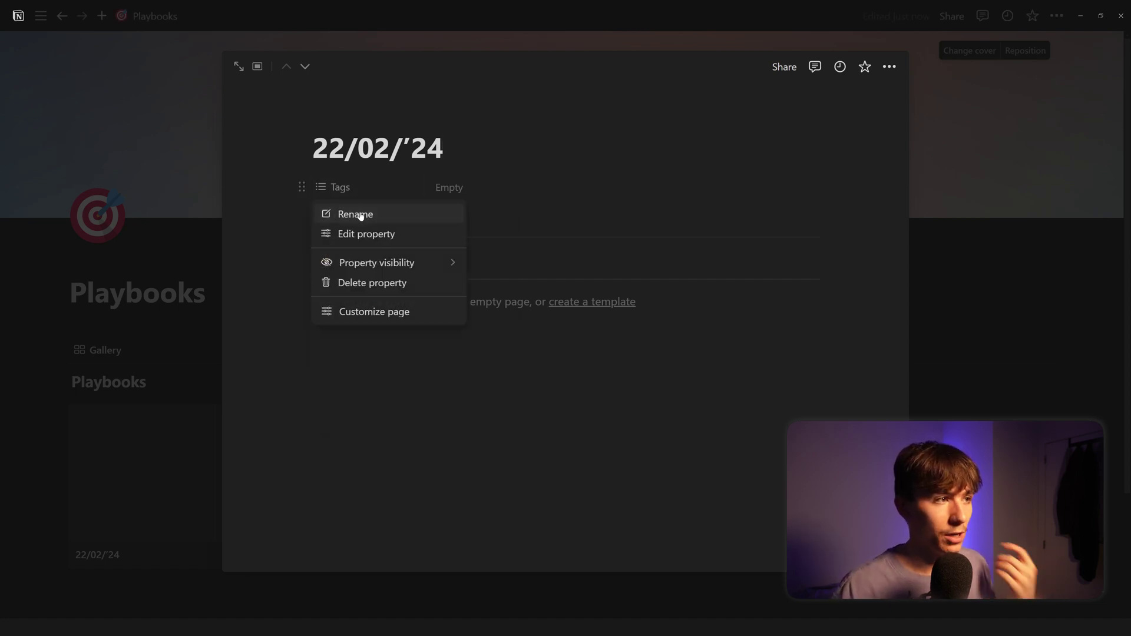
- Rename the Tags property to 'Playbook' and change its type to Select
{"action": "left_click", "coordinate": [355, 214]}
{"action": "type", "text": "Playnbo"}
{"action": "key", "text": "BackSpace"}
{"action": "key", "text": "BackSpace"}
{"action": "key", "text": "BackSpace"}
{"action": "type", "text": "book"}
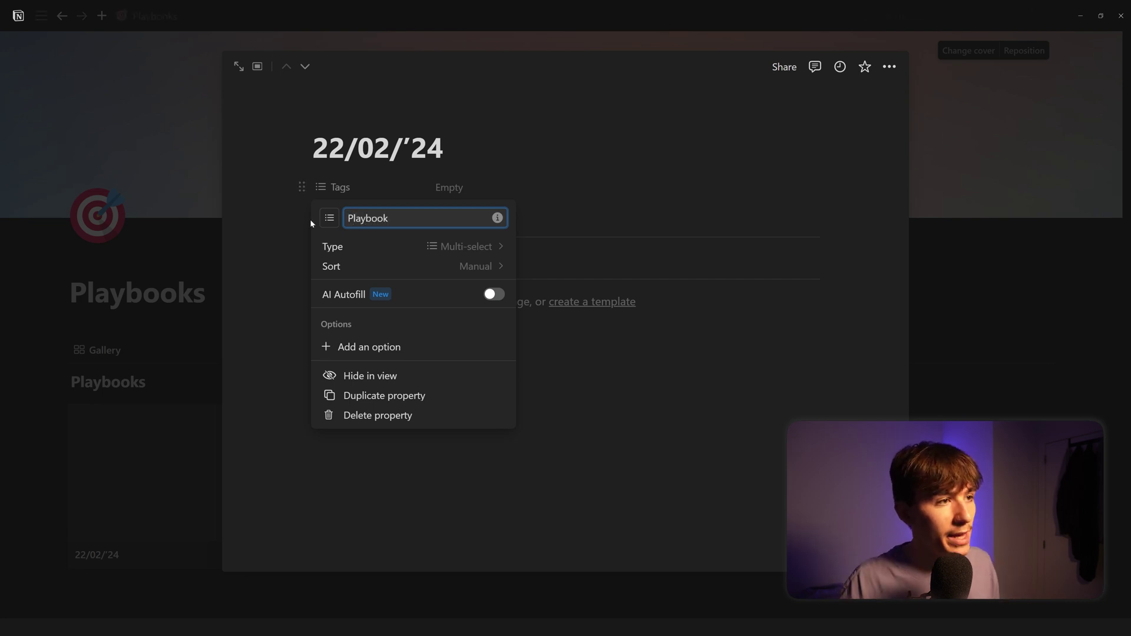
{"action": "left_click", "coordinate": [411, 246]}
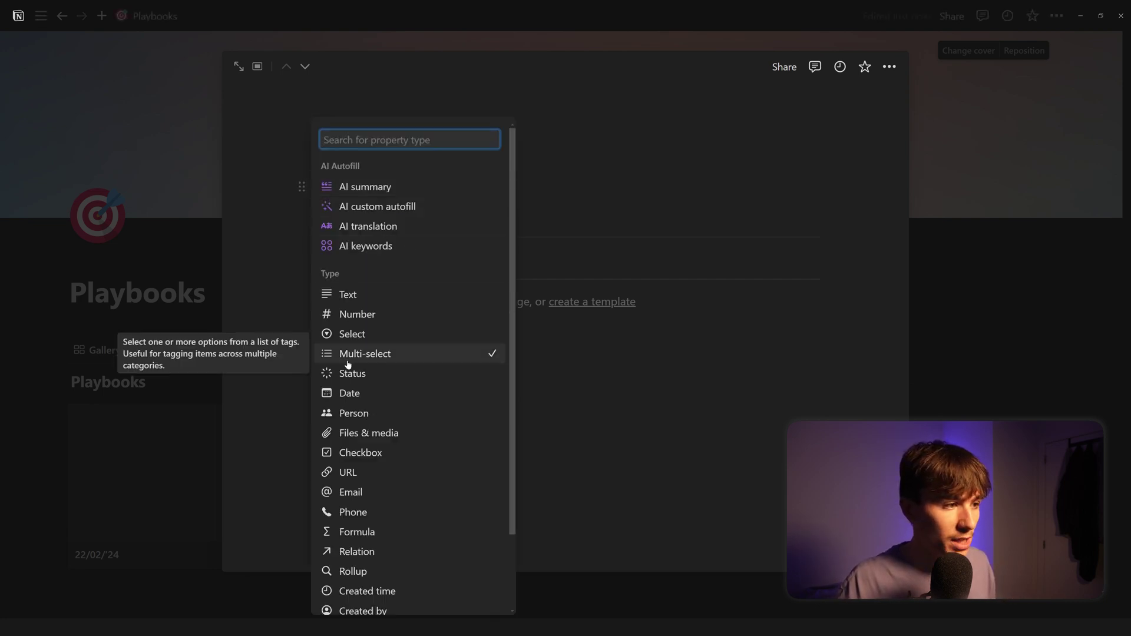
{"action": "left_click", "coordinate": [352, 334]}
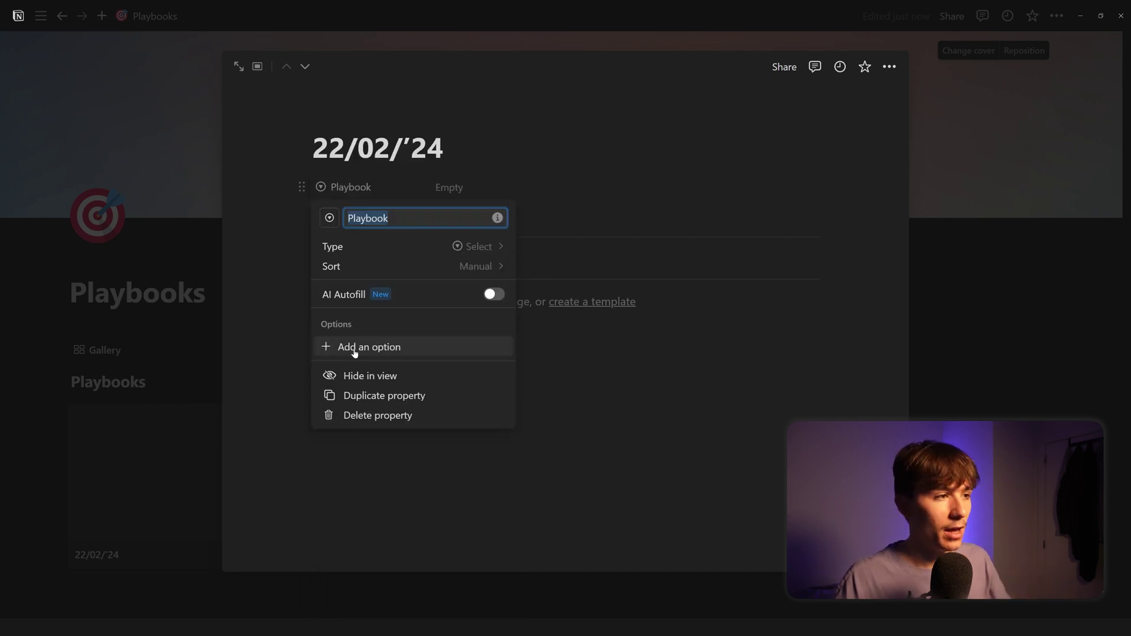
- Add Playbook options H4 FVG + SMT, M15 OB + LS and BREAKER + OB in AM session
{"action": "left_click", "coordinate": [355, 349]}
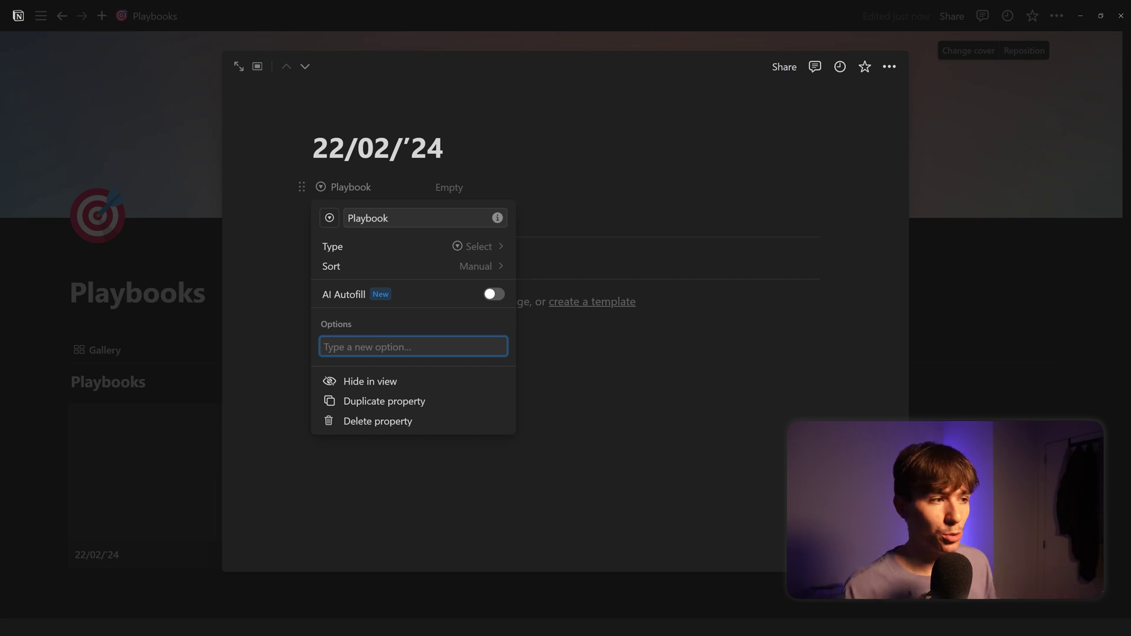
{"action": "type", "text": "H4 FVG + S"}
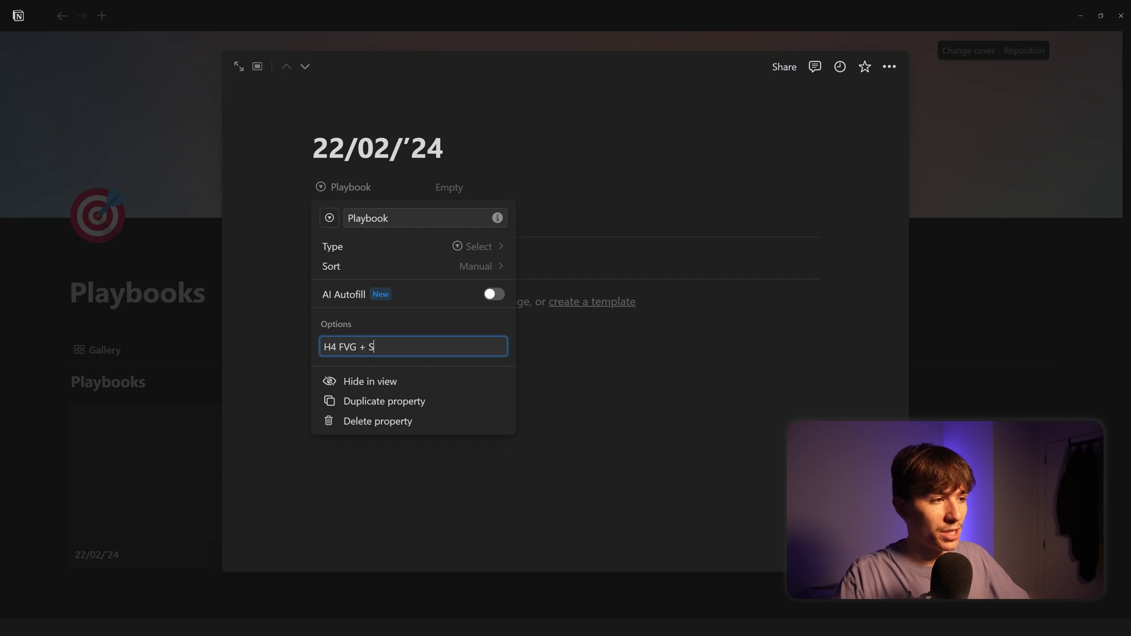
{"action": "type", "text": "MT"}
{"action": "key", "text": "Return"}
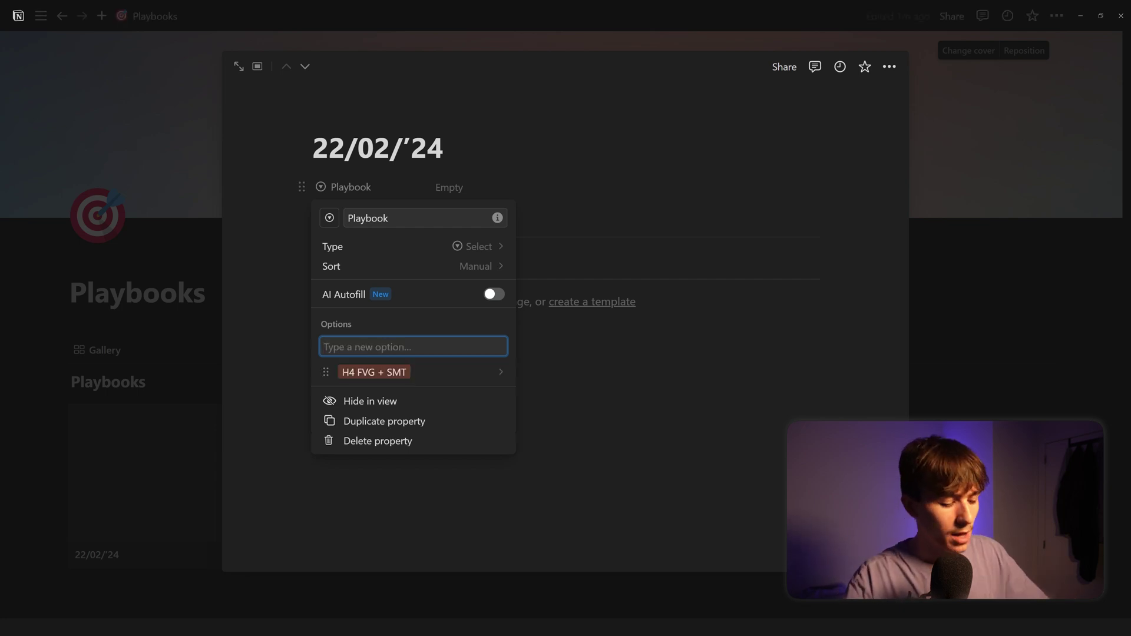
{"action": "type", "text": "M15 OB"}
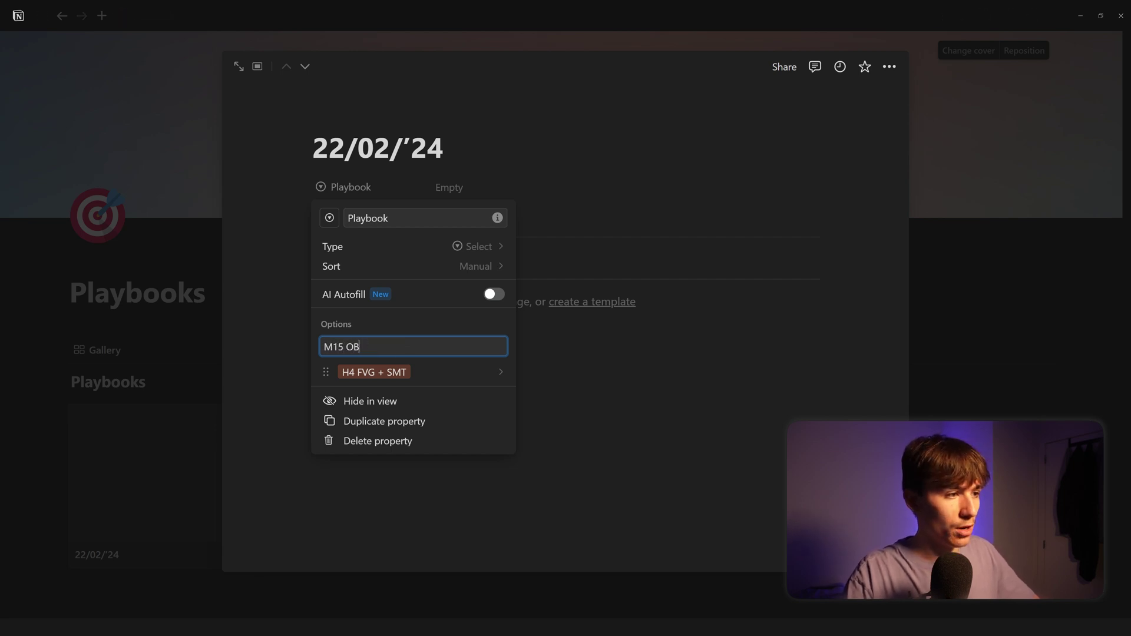
{"action": "type", "text": " + LS"}
{"action": "key", "text": "Return"}
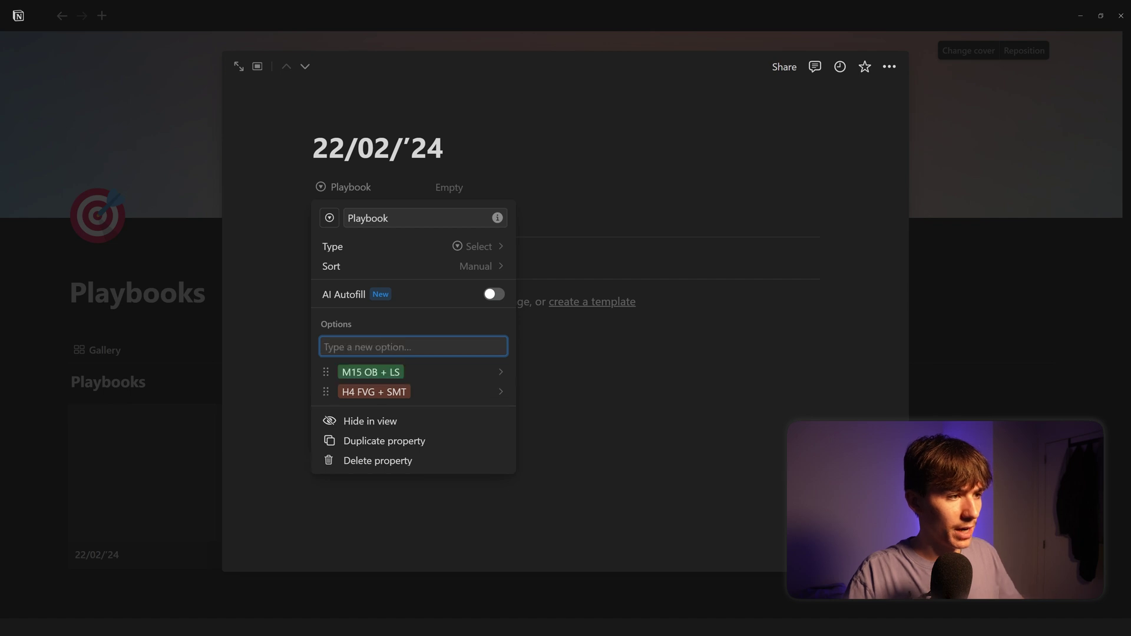
{"action": "type", "text": "BREAKER + OB in AM session"}
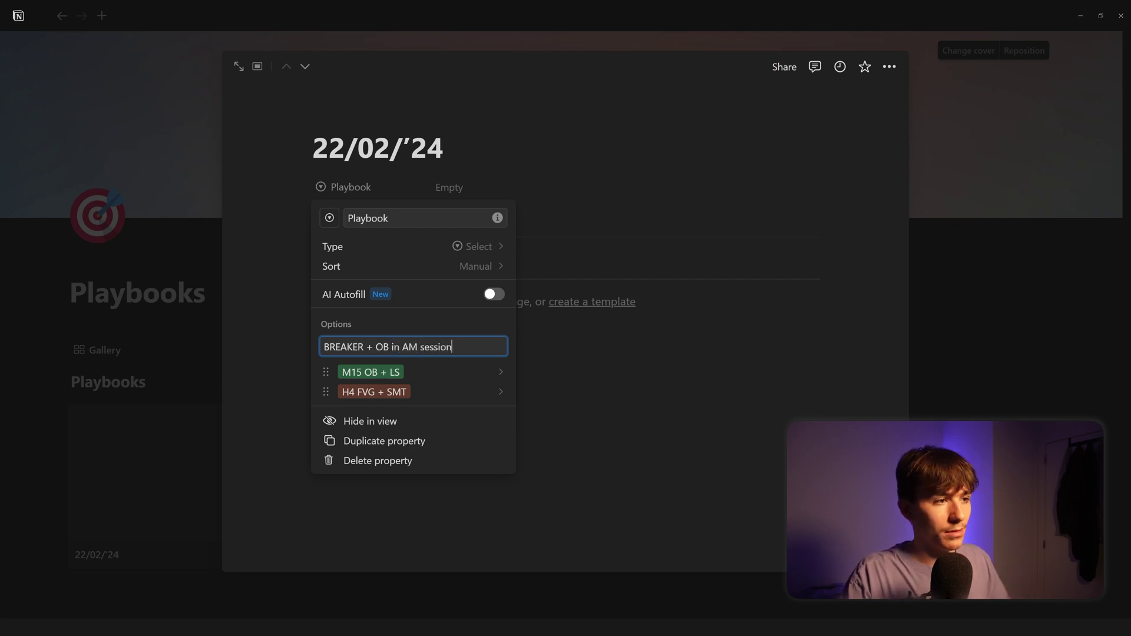
{"action": "key", "text": "Return"}
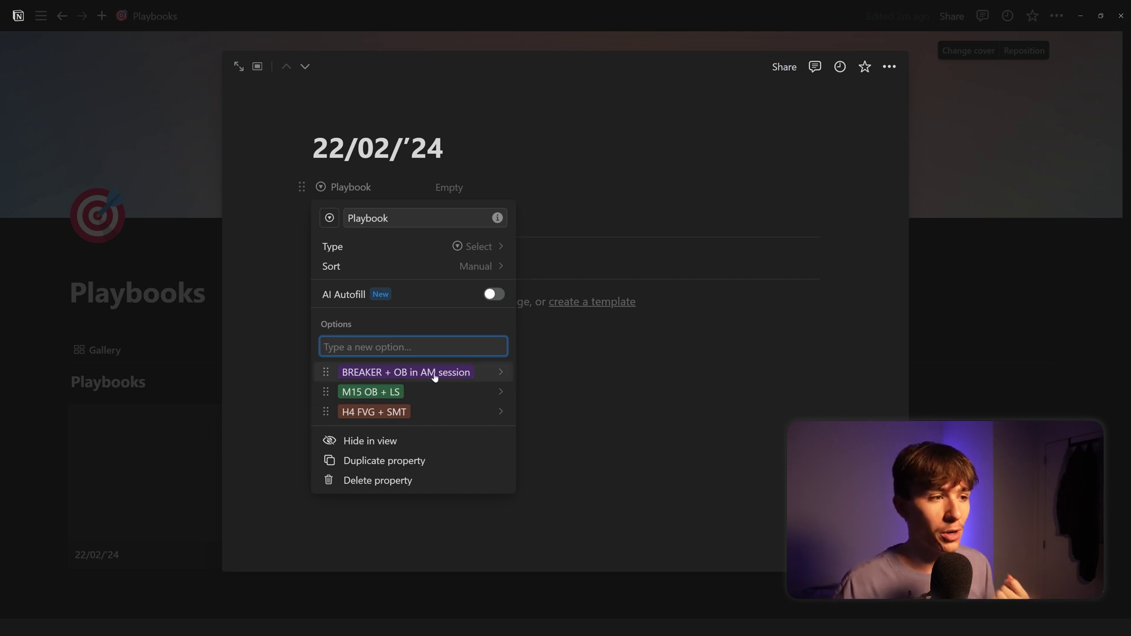
{"action": "left_click", "coordinate": [580, 378]}
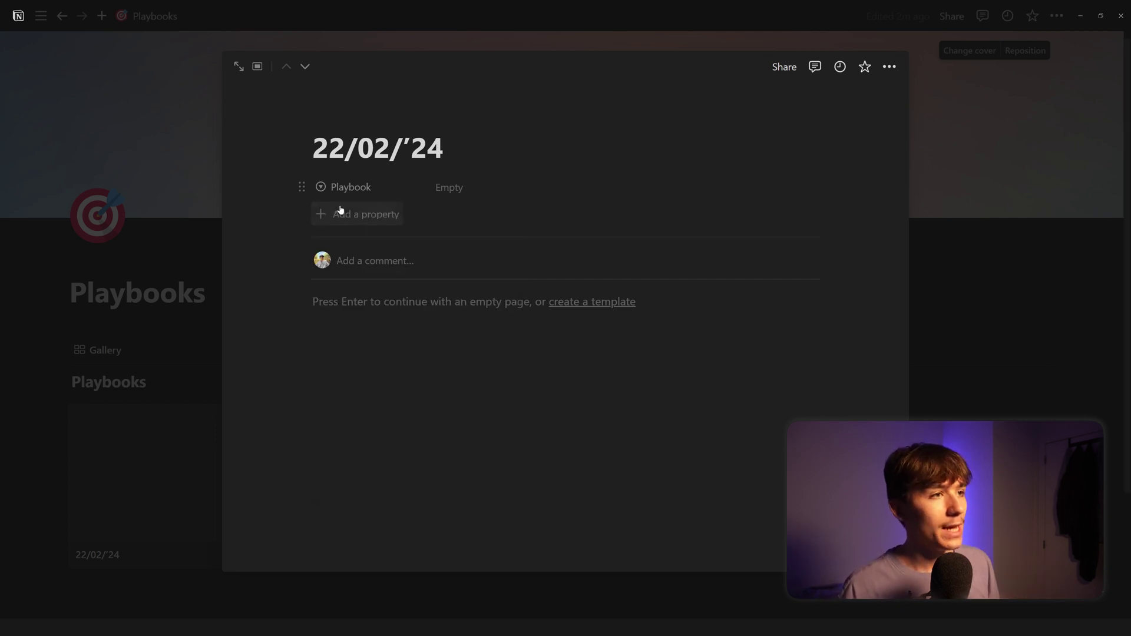
- Tag the 22/02/'24 entry with playbook M15 OB + LS and start its page body
{"action": "left_click", "coordinate": [474, 189]}
{"action": "left_click", "coordinate": [485, 251]}
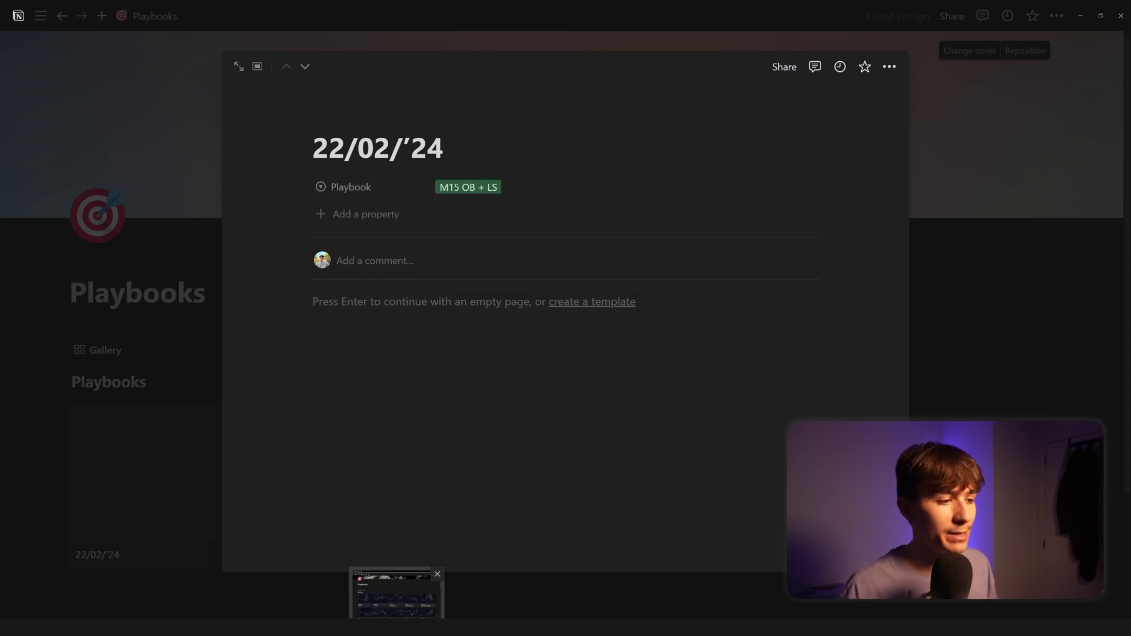
{"action": "left_click", "coordinate": [397, 592]}
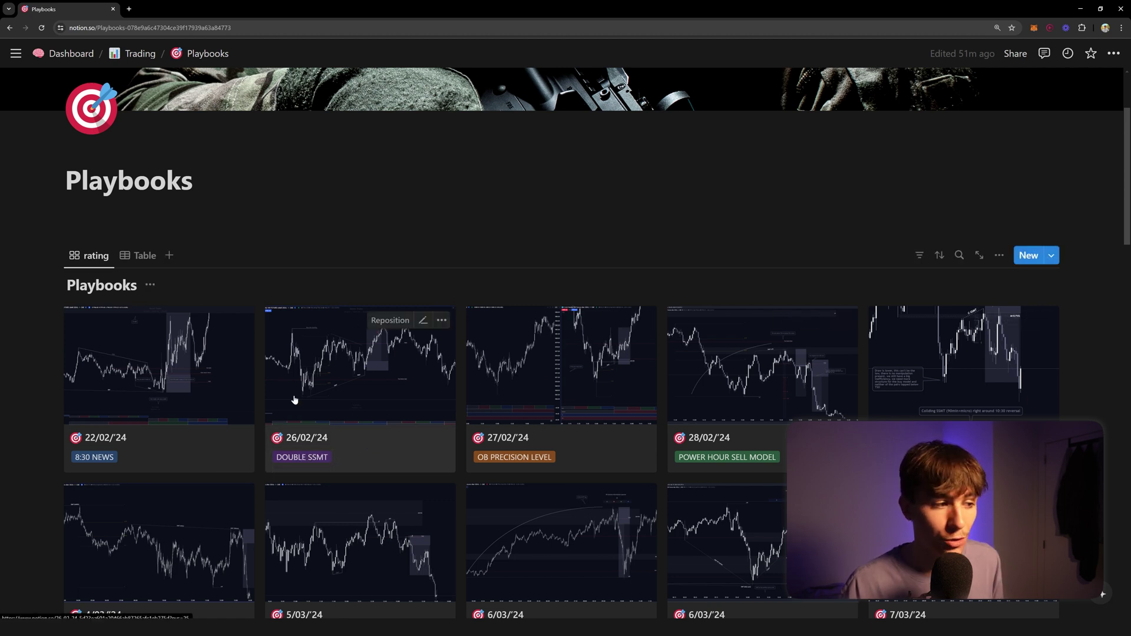
{"action": "left_click", "coordinate": [396, 403]}
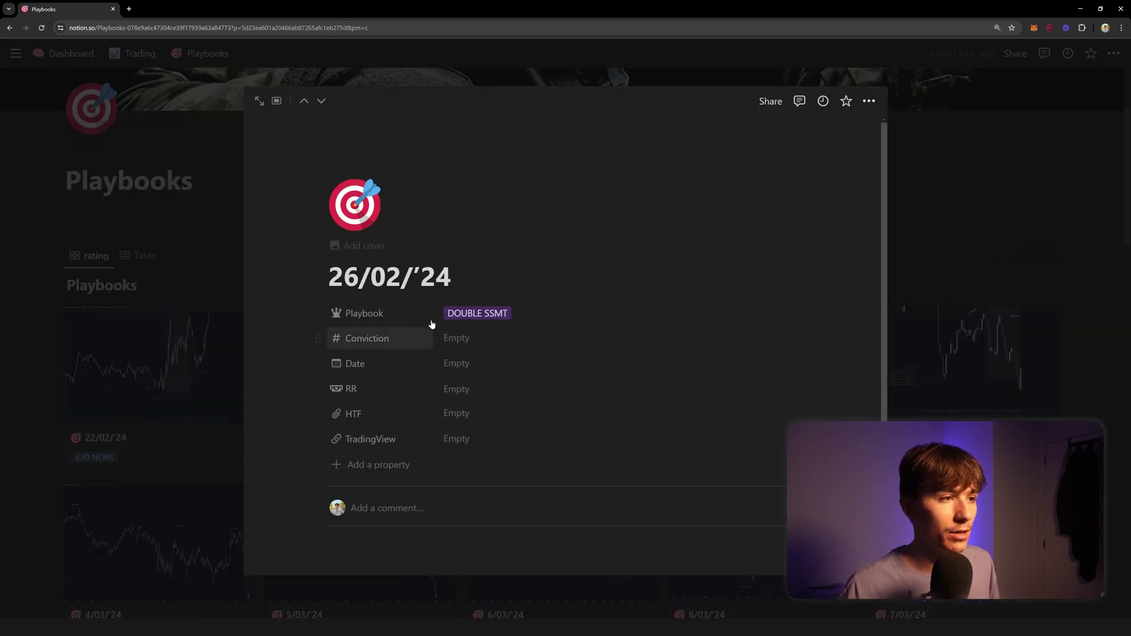
{"action": "left_click", "coordinate": [88, 281]}
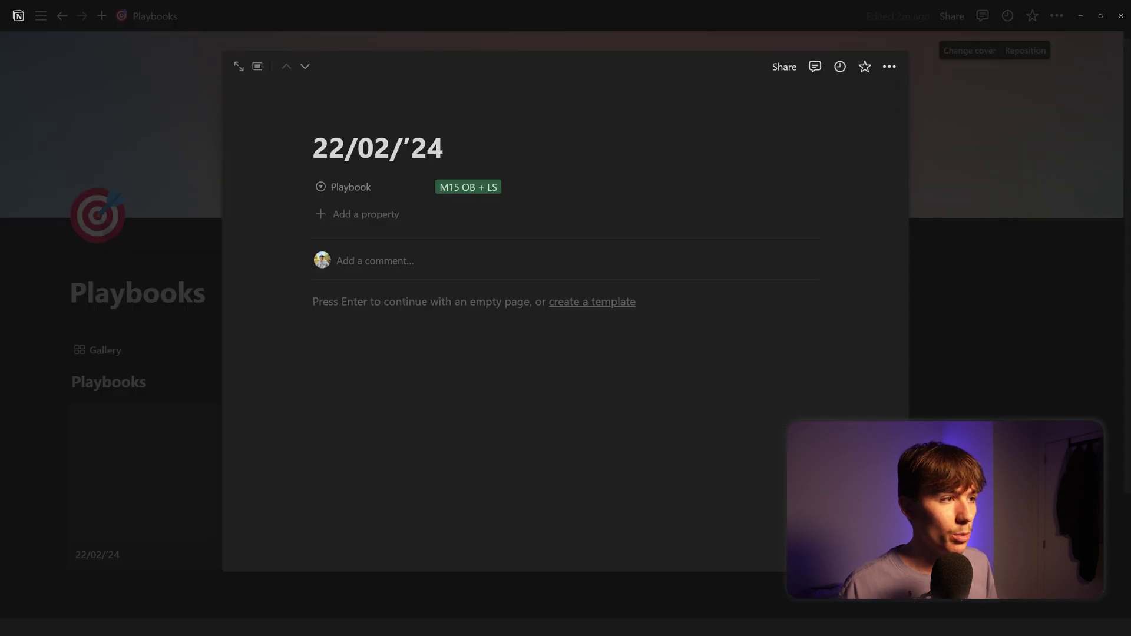
{"action": "left_click", "coordinate": [374, 304]}
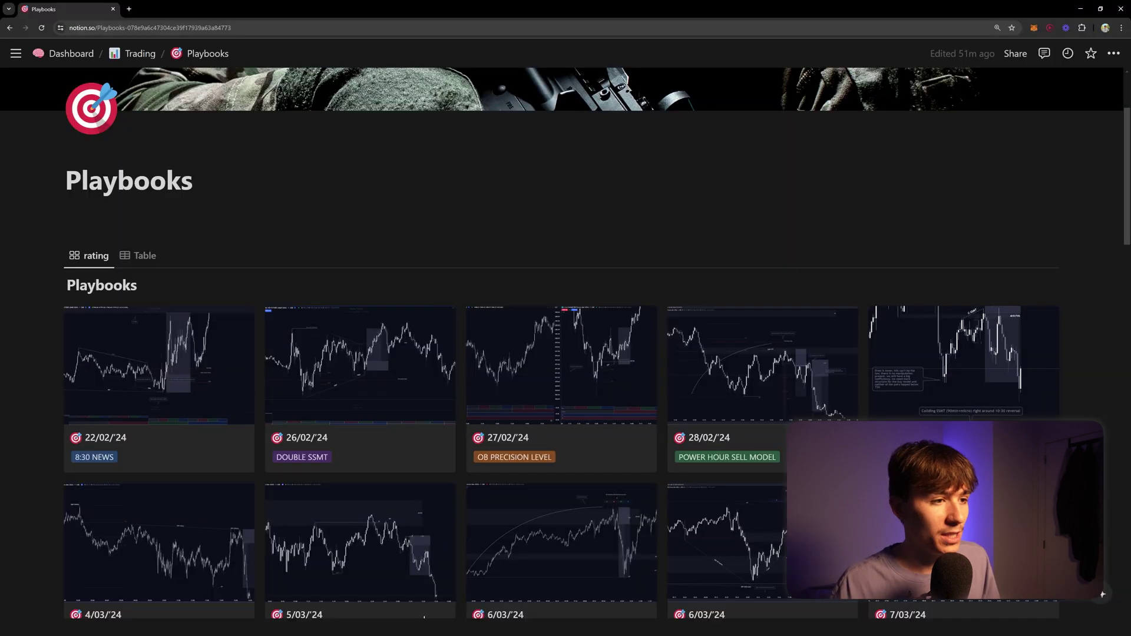
- Copy the 26/02/'24 chart image from the browser and paste it into the 22/02/'24 page
{"action": "left_click", "coordinate": [354, 377]}
{"action": "scroll", "coordinate": [647, 382], "scroll_direction": "down", "scroll_amount": 5}
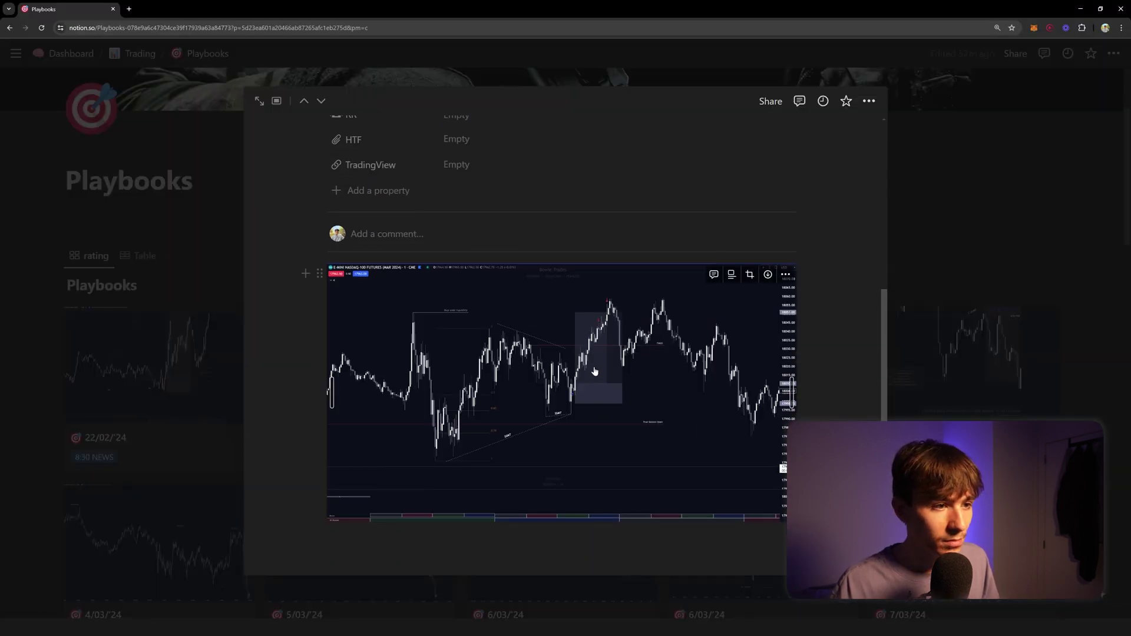
{"action": "right_click", "coordinate": [596, 371]}
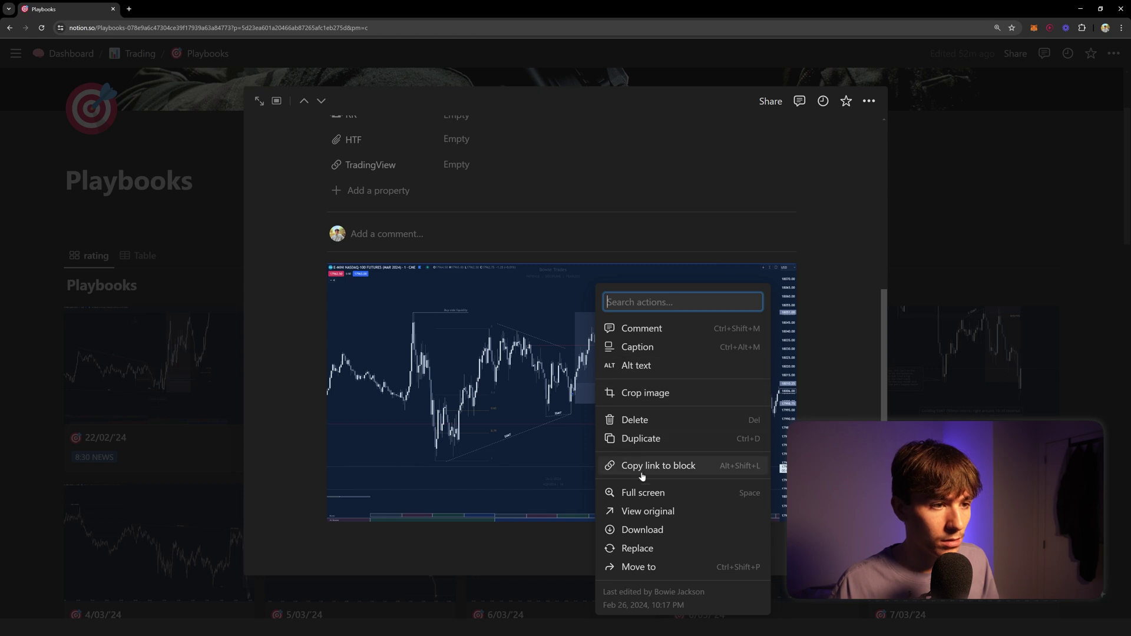
{"action": "left_click", "coordinate": [536, 386]}
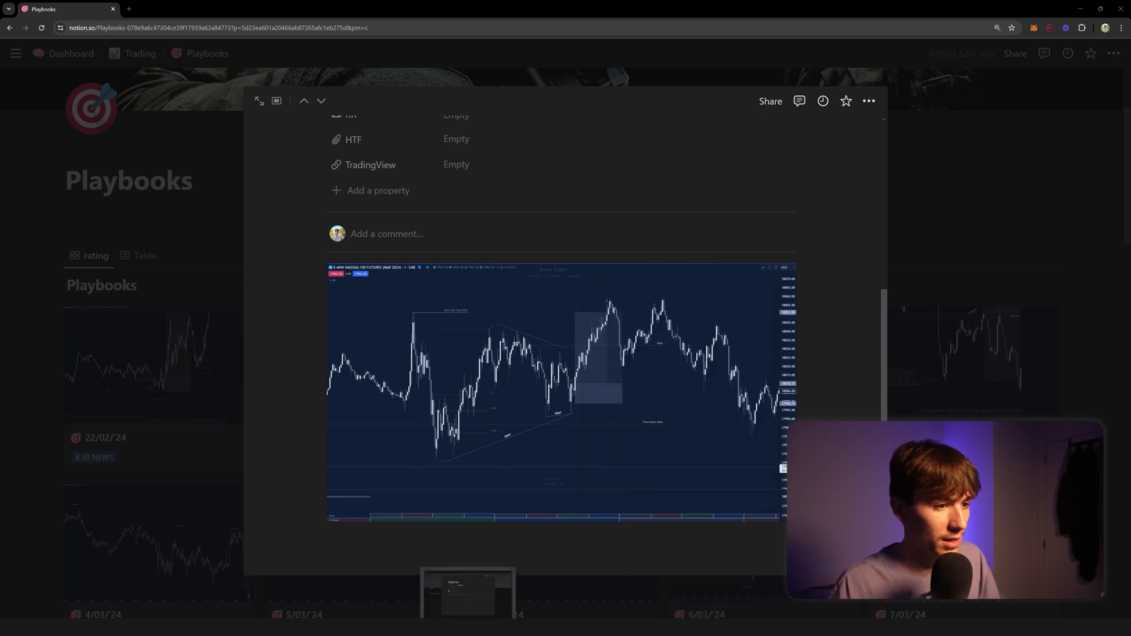
{"action": "left_click", "coordinate": [468, 627]}
{"action": "key", "text": "ctrl+v"}
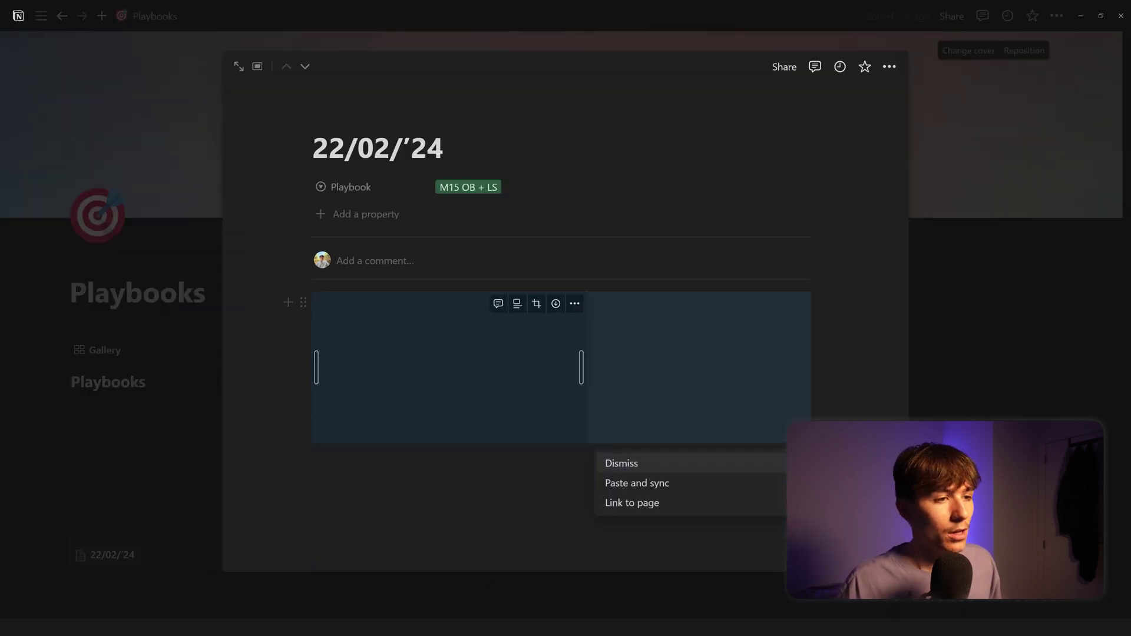
- Give the 22/02/'24 entry a target emoji icon and return to the gallery
{"action": "left_click", "coordinate": [156, 365]}
{"action": "scroll", "coordinate": [238, 480], "scroll_direction": "down", "scroll_amount": 2}
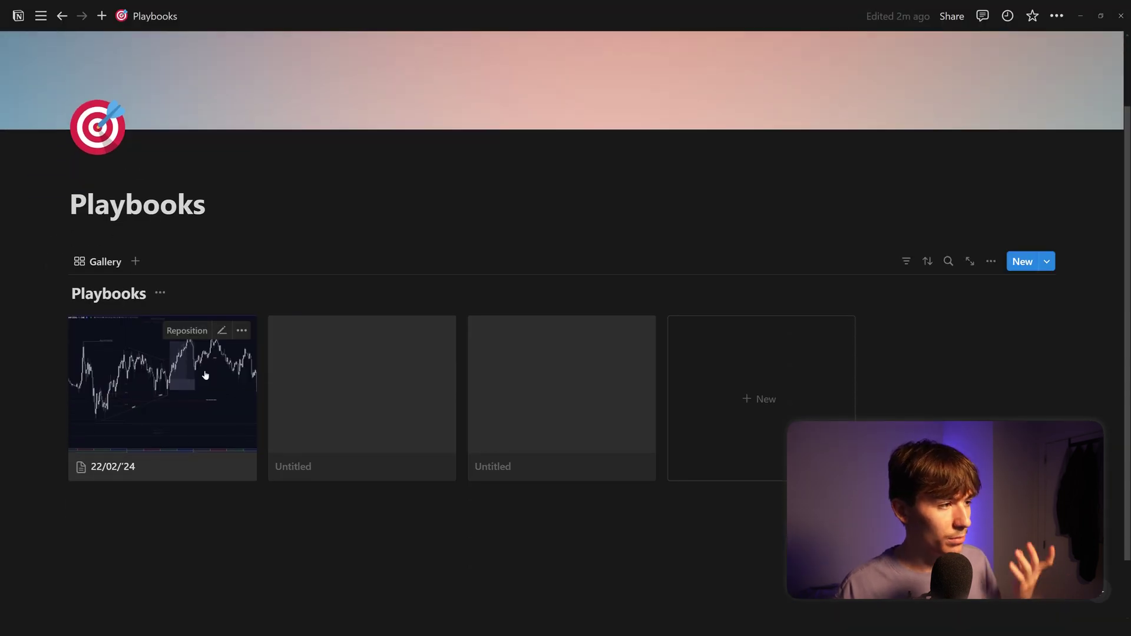
{"action": "left_click", "coordinate": [169, 476]}
{"action": "left_click", "coordinate": [81, 464]}
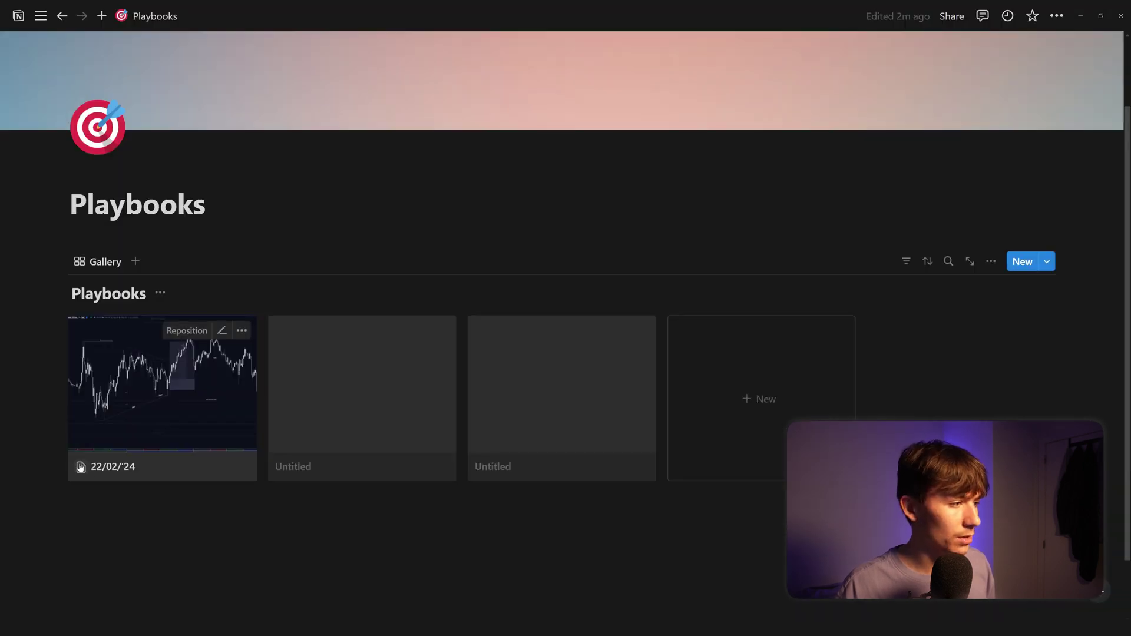
{"action": "left_click", "coordinate": [175, 478]}
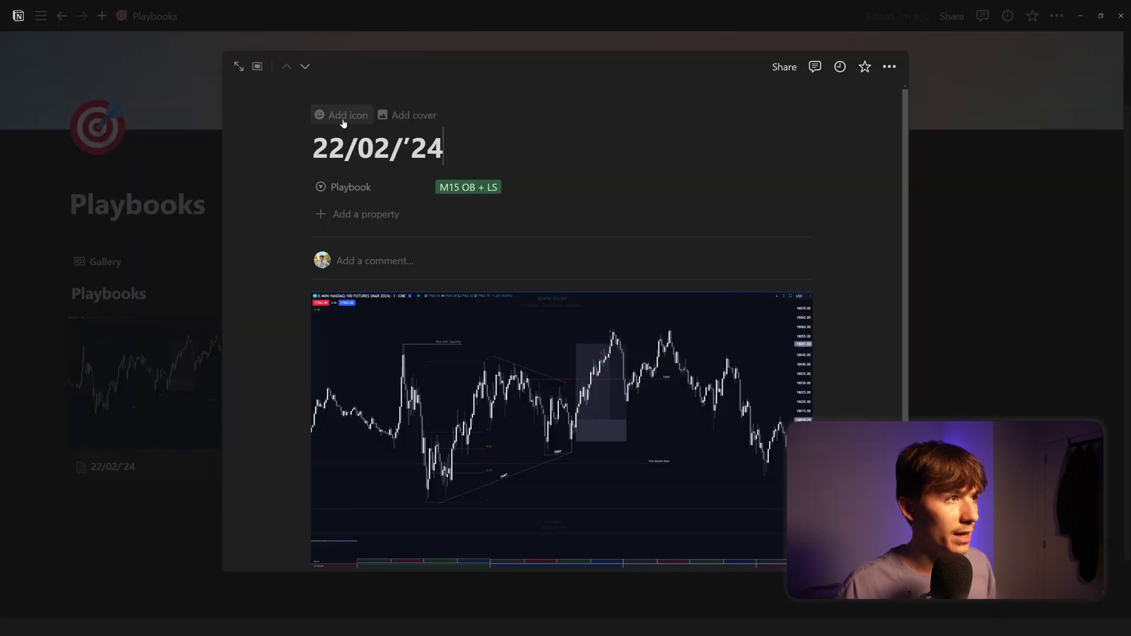
{"action": "left_click", "coordinate": [343, 117]}
{"action": "left_click", "coordinate": [213, 325]}
{"action": "left_click", "coordinate": [141, 381]}
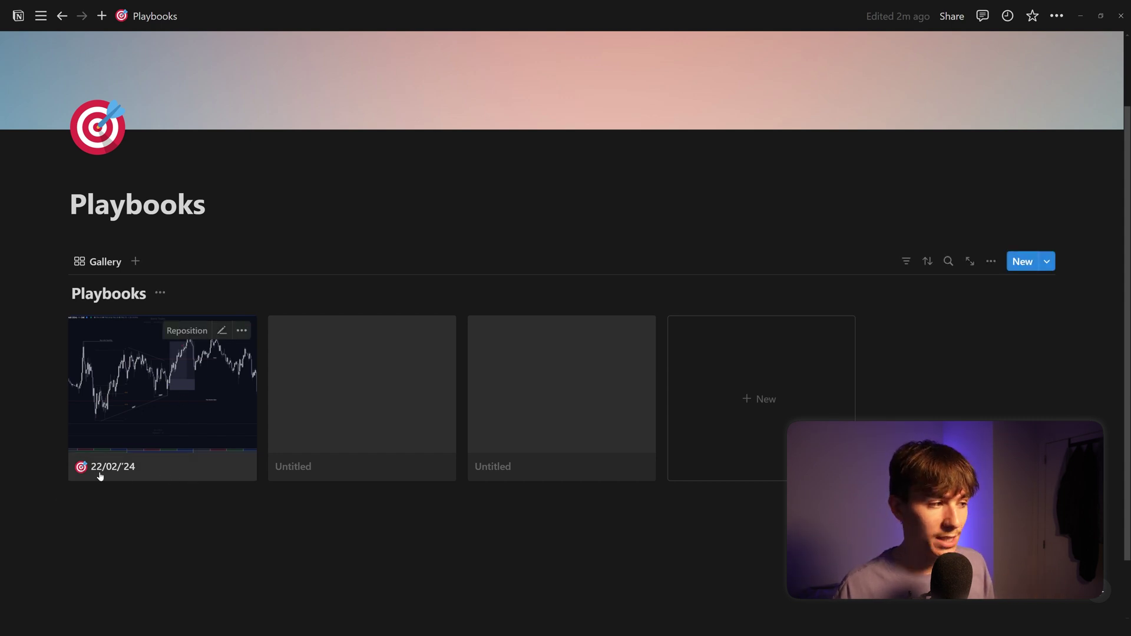
{"action": "left_click", "coordinate": [162, 375]}
{"action": "scroll", "coordinate": [607, 424], "scroll_direction": "down", "scroll_amount": 3}
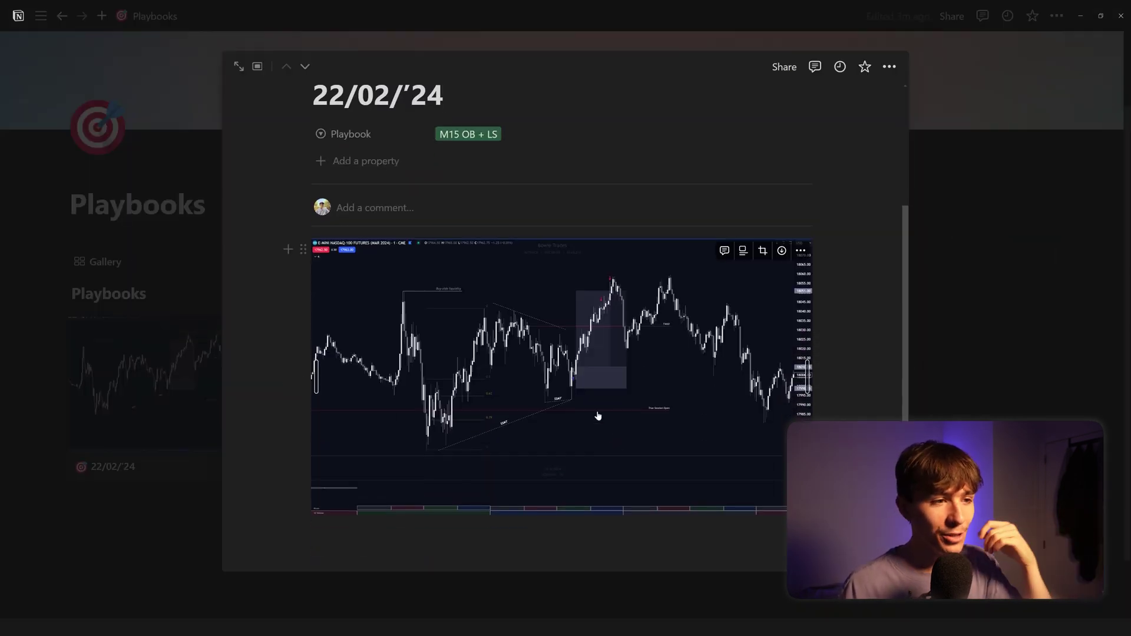
{"action": "left_click", "coordinate": [593, 371]}
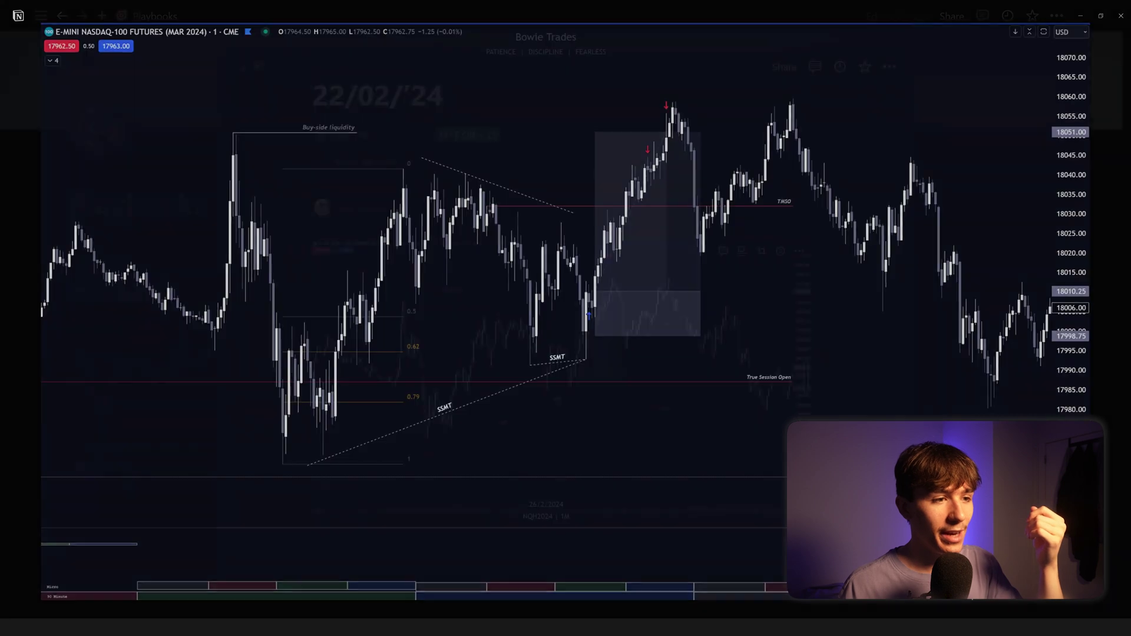
{"action": "left_click", "coordinate": [864, 615]}
{"action": "left_click", "coordinate": [772, 253]}
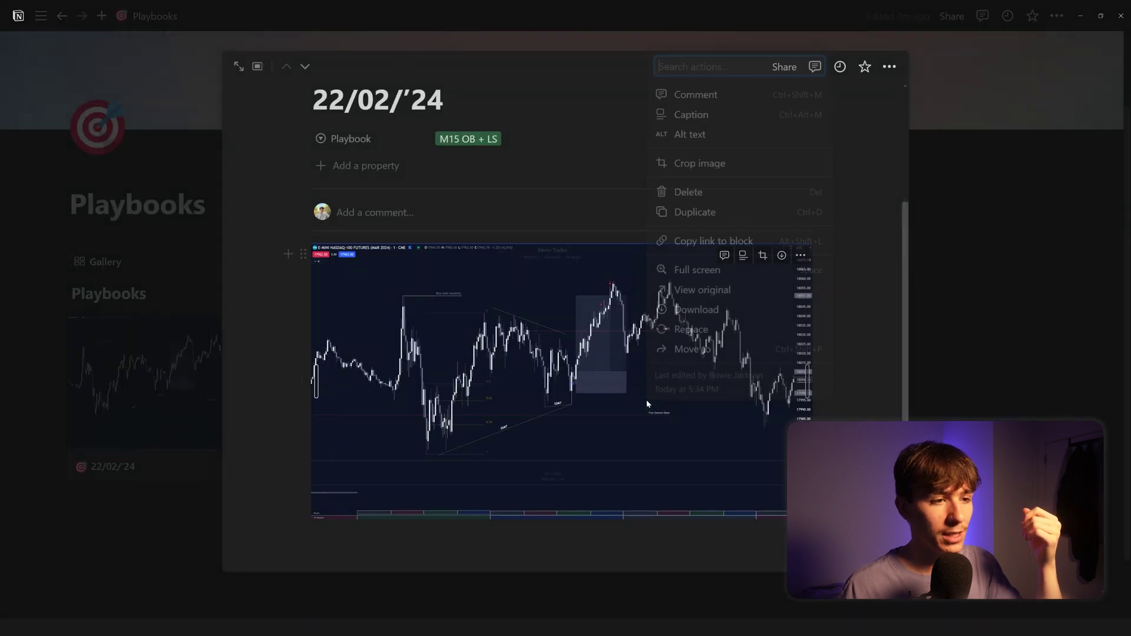
{"action": "left_click", "coordinate": [552, 322]}
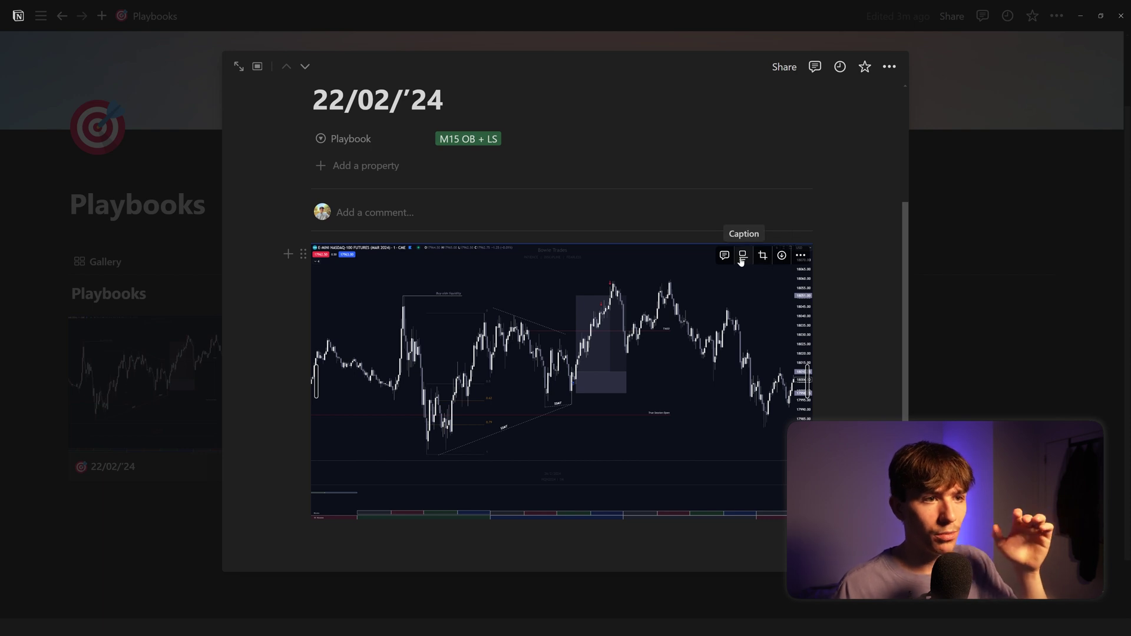
{"action": "left_click", "coordinate": [504, 535]}
{"action": "type", "text": "dfdsf"}
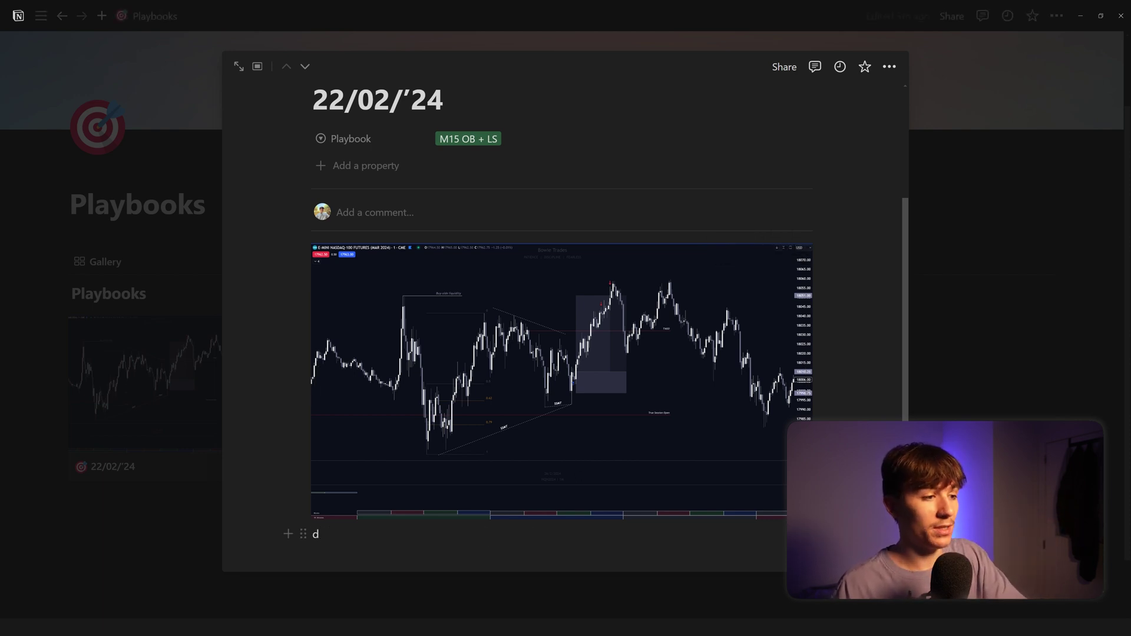
{"action": "key", "text": "BackSpace"}
{"action": "scroll", "coordinate": [484, 419], "scroll_direction": "up", "scroll_amount": 3}
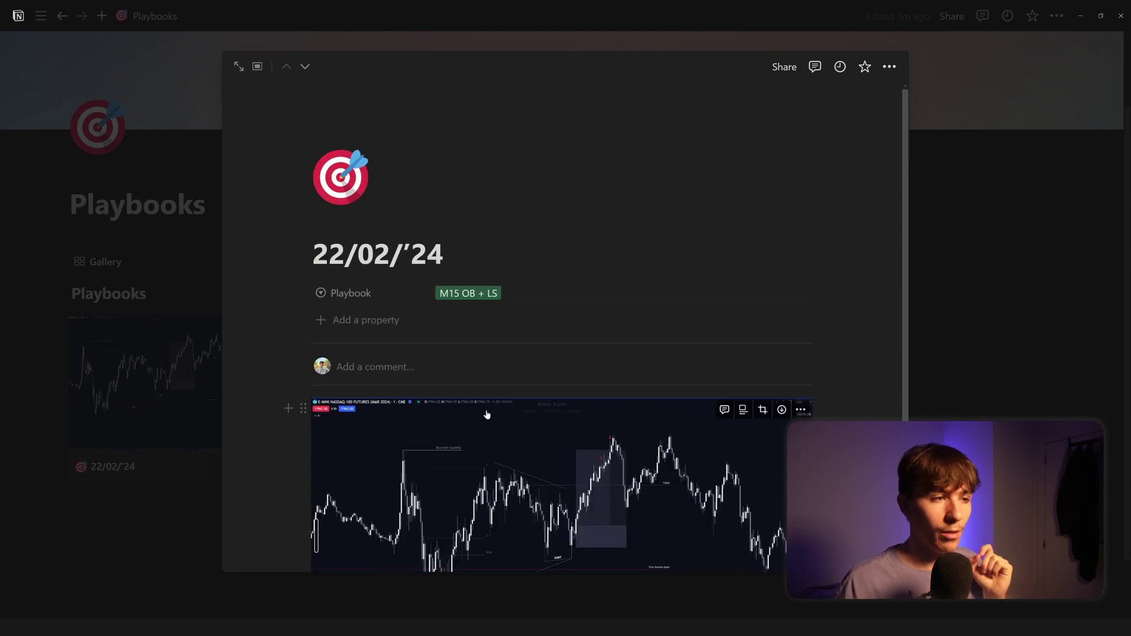
{"action": "left_click", "coordinate": [158, 373]}
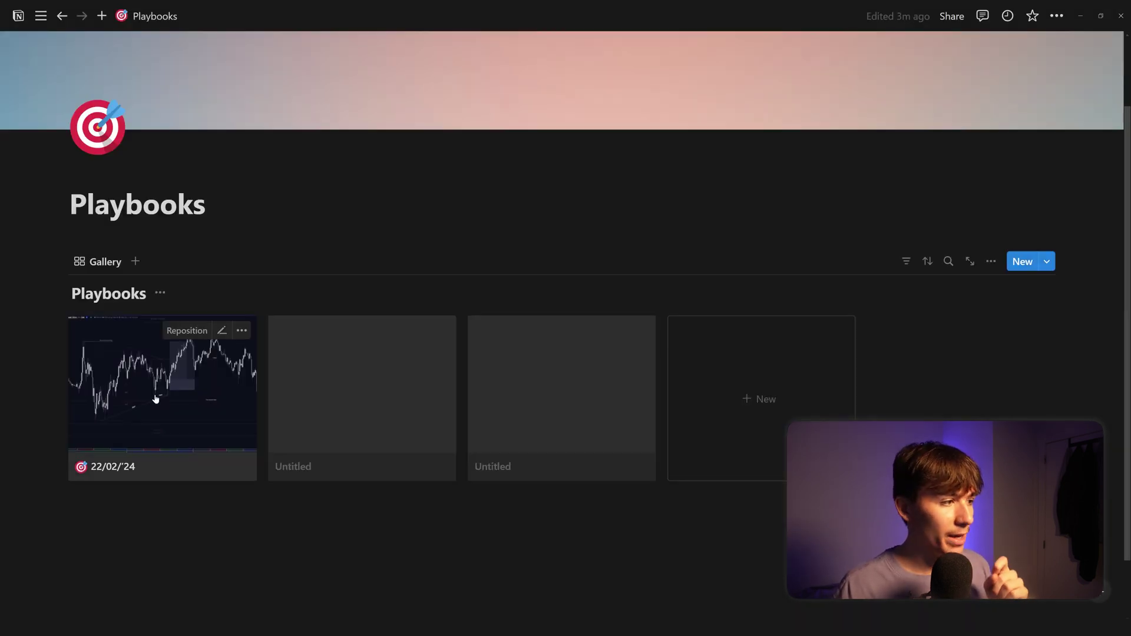
{"action": "left_click", "coordinate": [148, 425]}
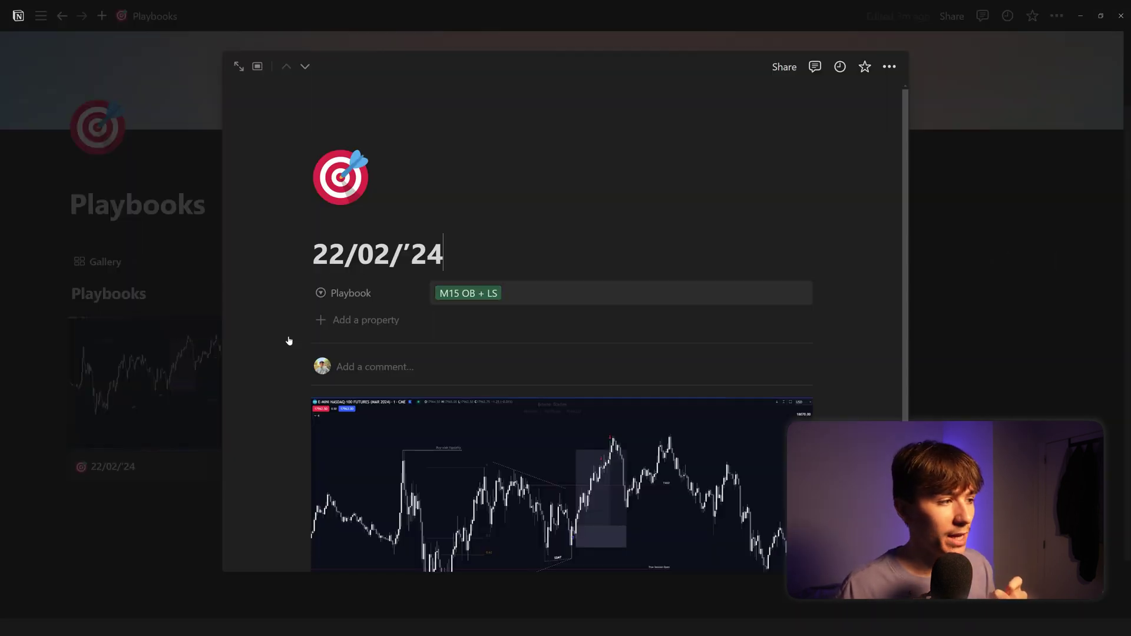
{"action": "left_click", "coordinate": [123, 464]}
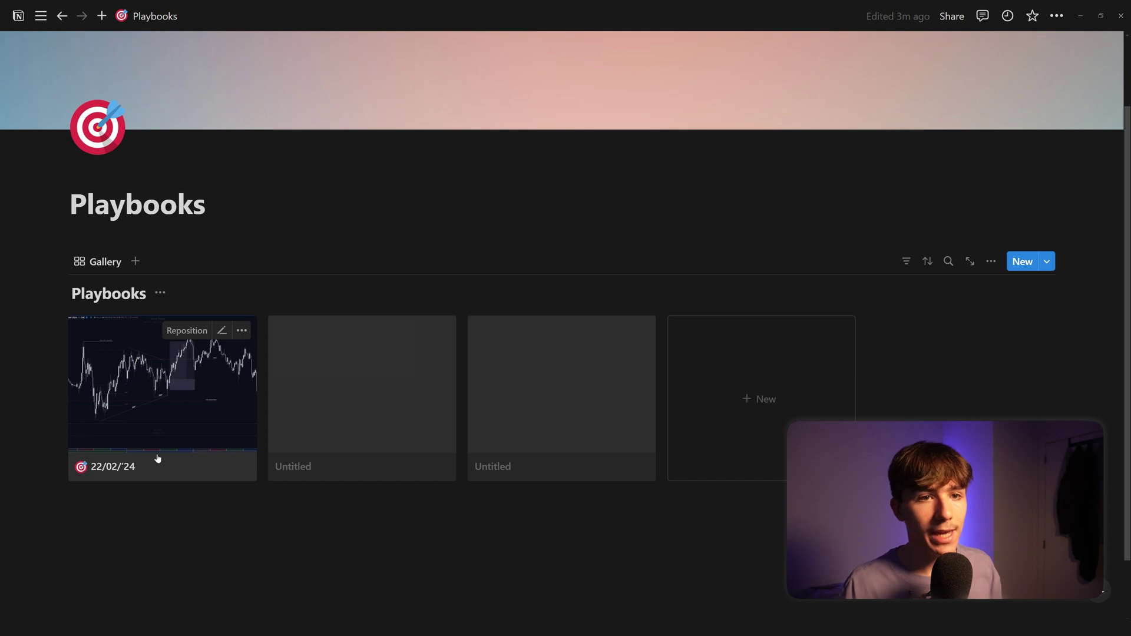
- Show the Playbook property on the gallery cards alongside the Name
{"action": "left_click", "coordinate": [988, 270]}
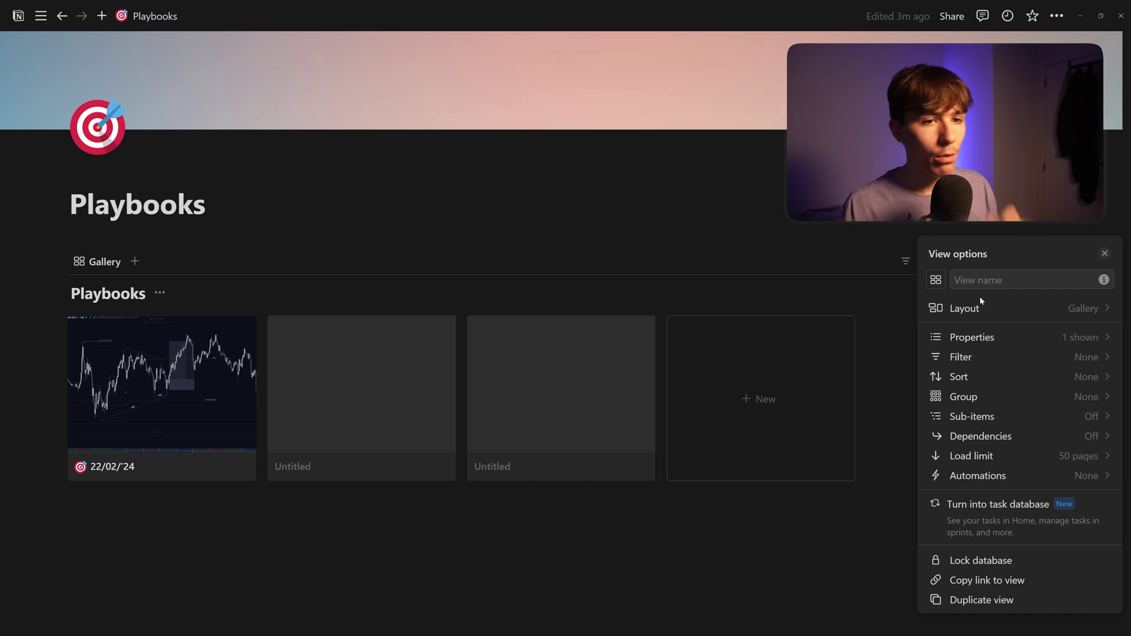
{"action": "left_click", "coordinate": [983, 341]}
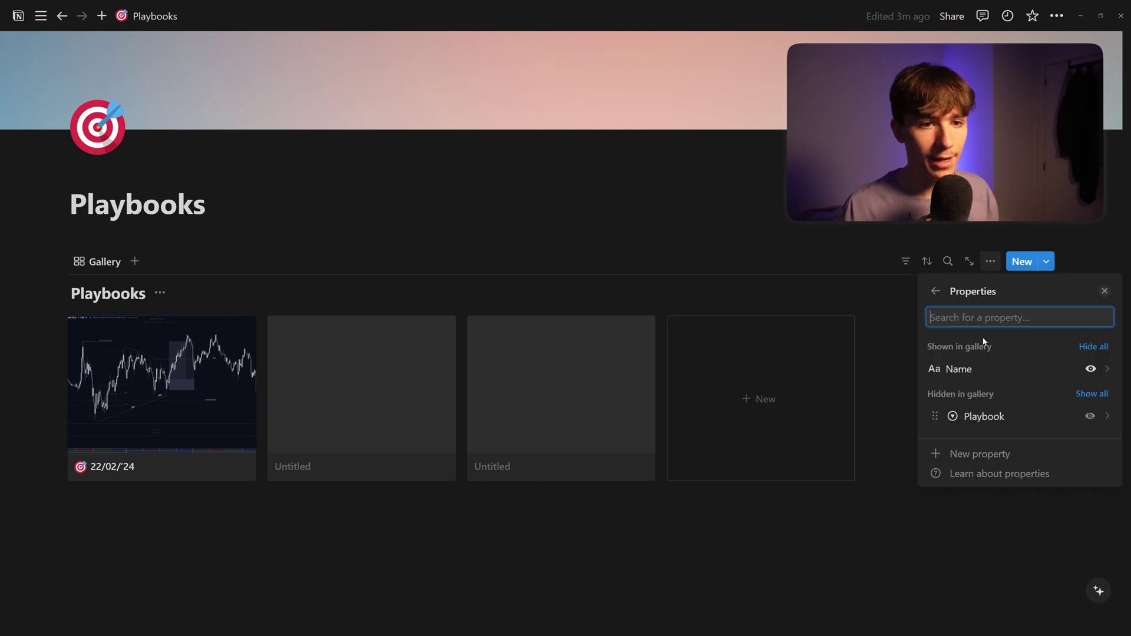
{"action": "left_click", "coordinate": [1091, 369]}
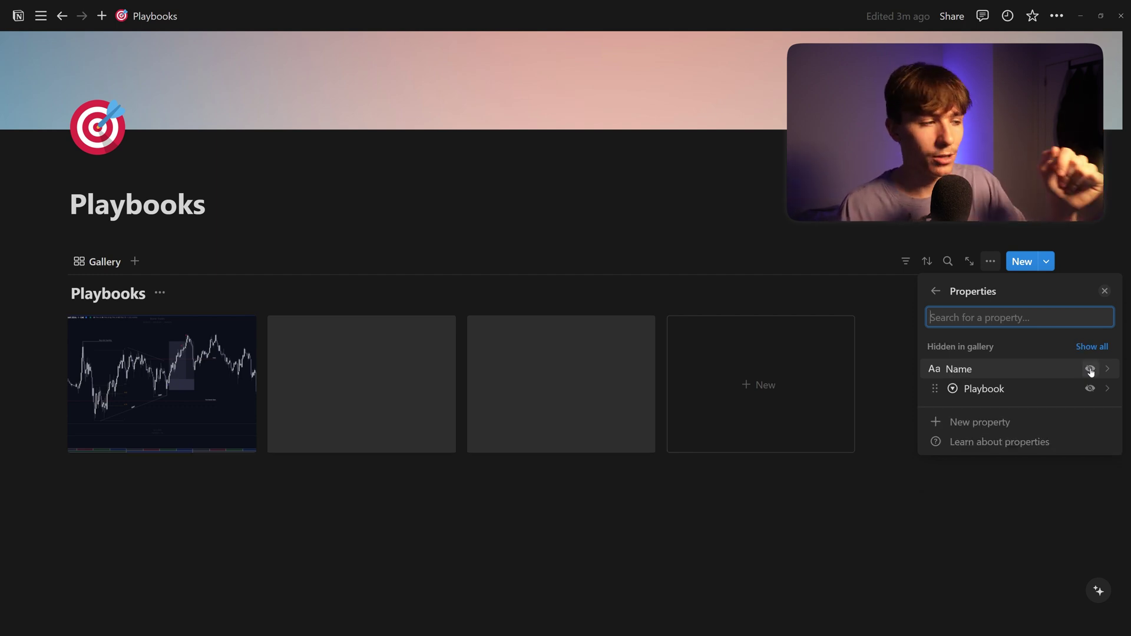
{"action": "left_click", "coordinate": [1091, 370]}
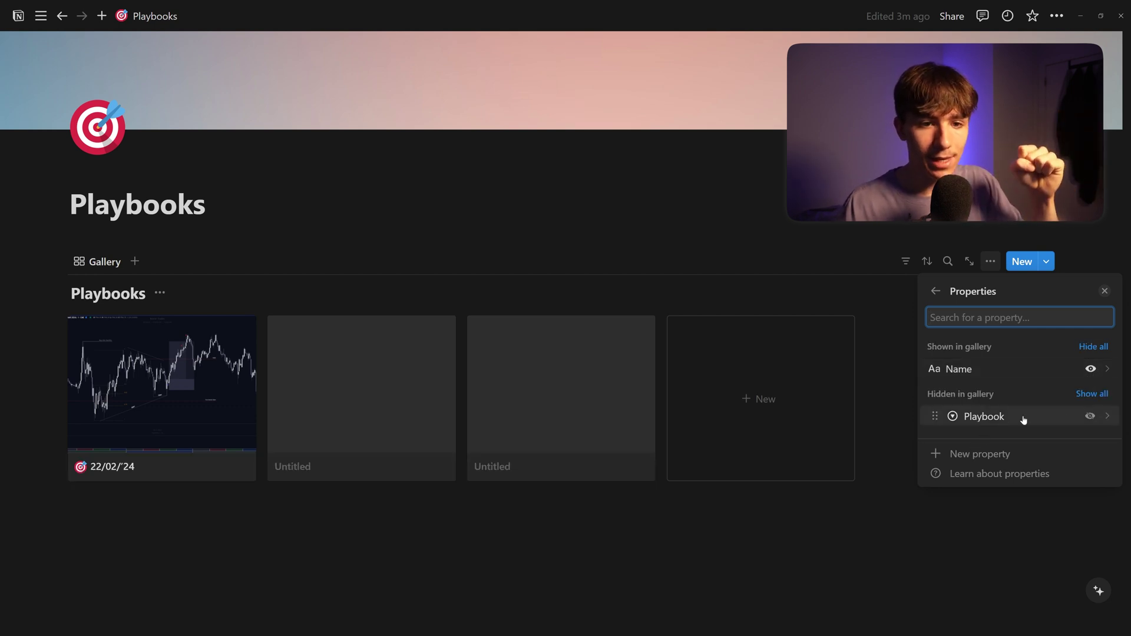
{"action": "left_click", "coordinate": [1090, 418]}
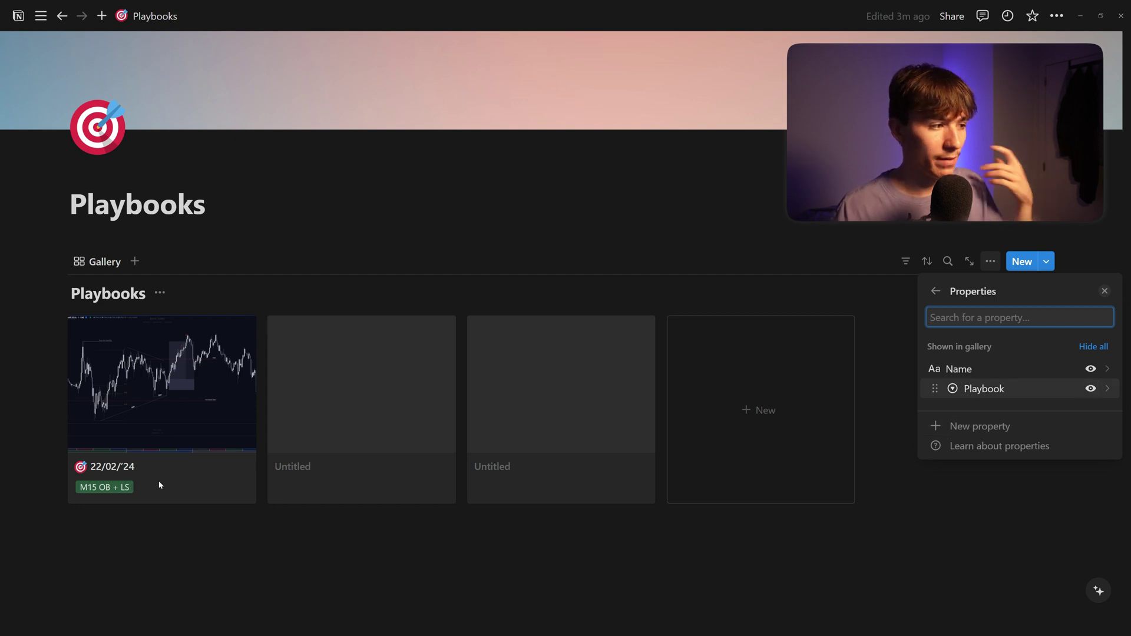
{"action": "key", "text": "Escape"}
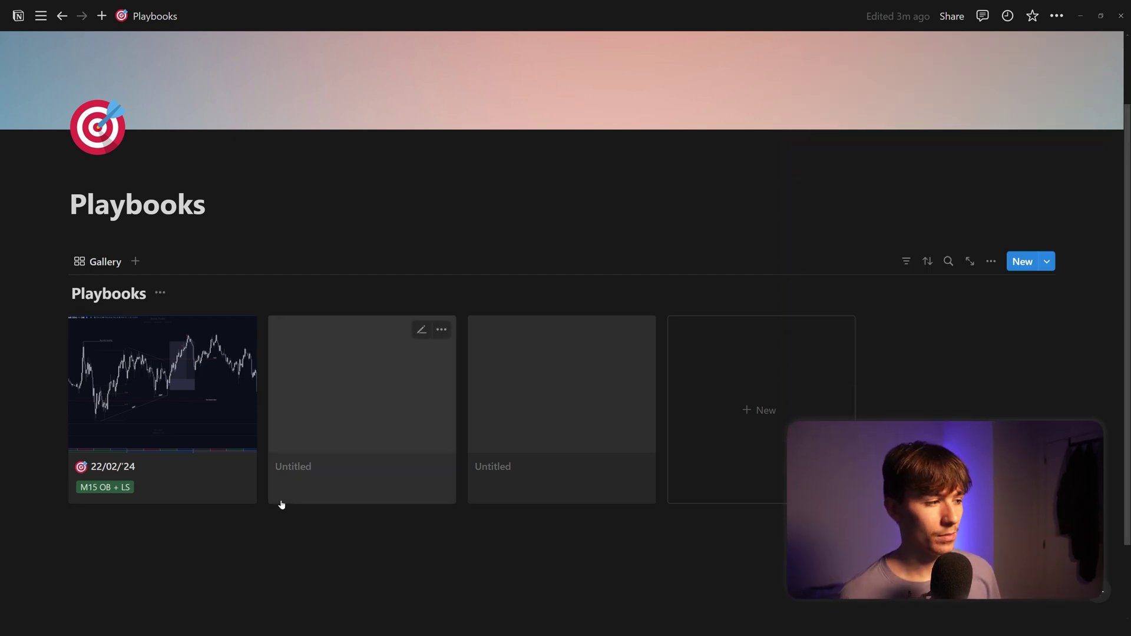
- Paste the chart screenshot into the Untitled entry and title it 3/03/'24
{"action": "left_click", "coordinate": [347, 466]}
{"action": "left_click", "coordinate": [477, 381]}
{"action": "key", "text": "ctrl+v"}
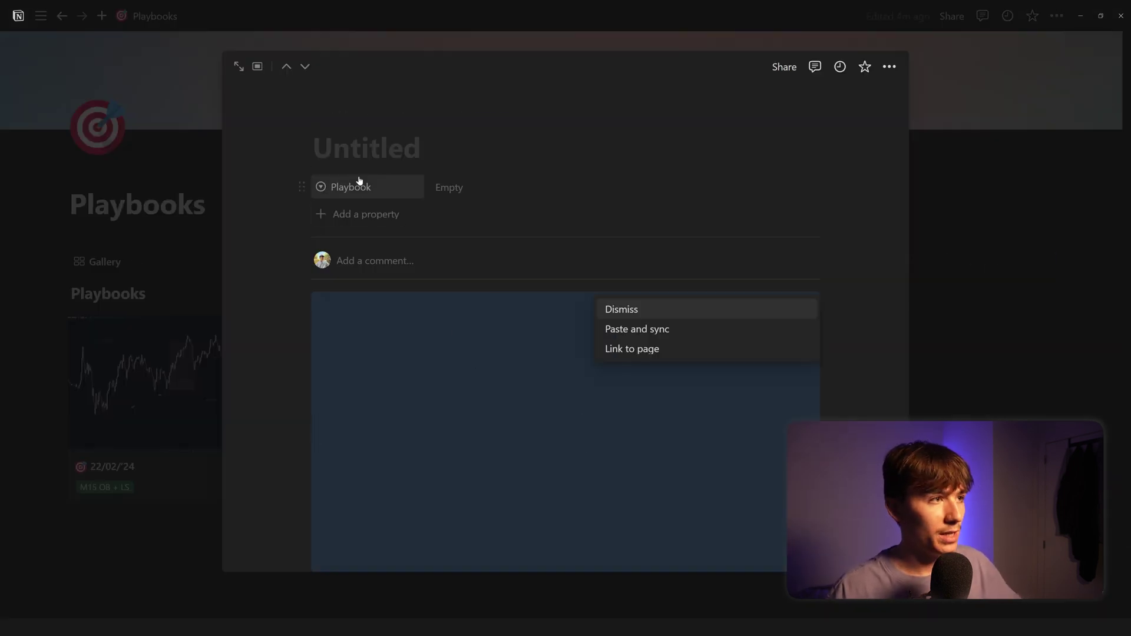
{"action": "left_click", "coordinate": [365, 148]}
{"action": "type", "text": "dfds"}
{"action": "key", "text": "BackSpace"}
{"action": "key", "text": "BackSpace"}
{"action": "key", "text": "BackSpace"}
{"action": "key", "text": "BackSpace"}
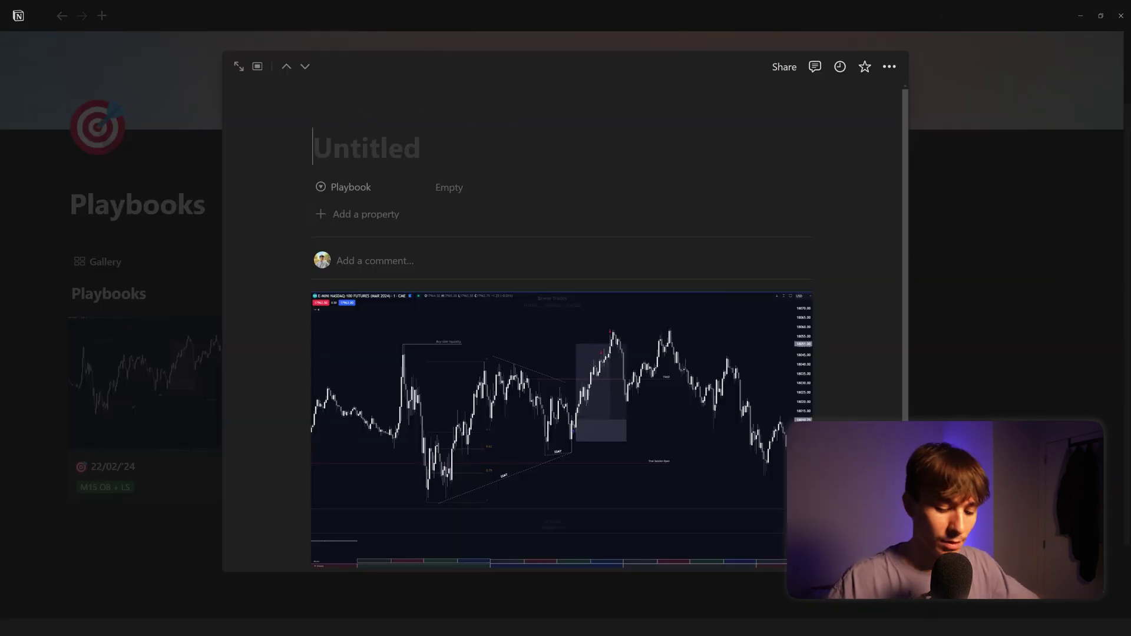
{"action": "type", "text": "3/0"}
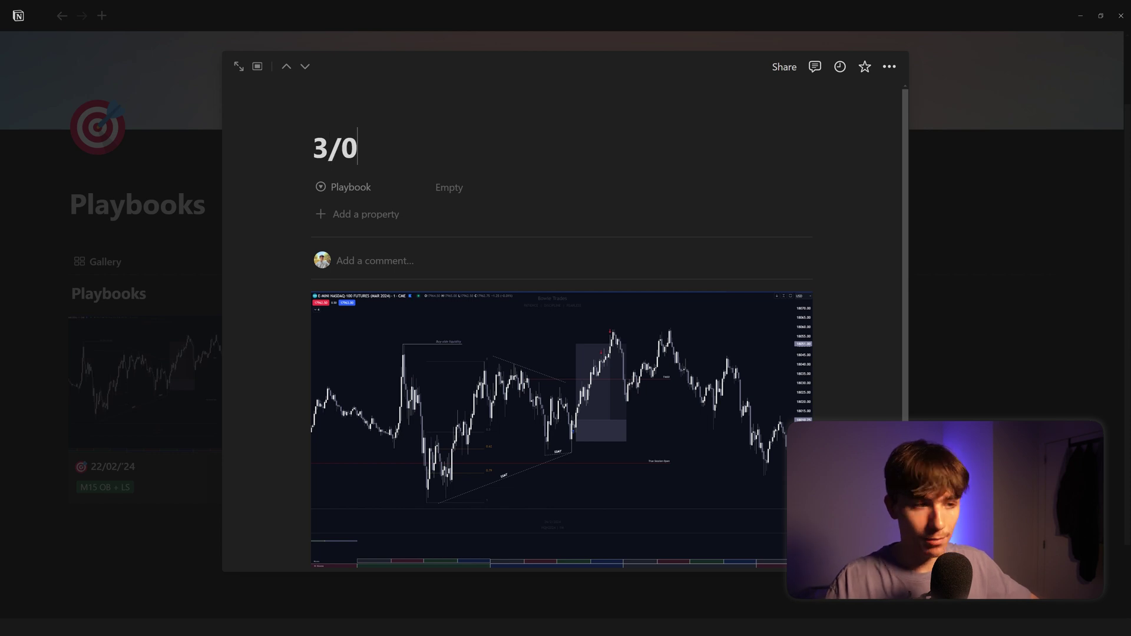
{"action": "type", "text": "3/'24"}
- Tag the 3/03/'24 entry BREAKER + OB in AM session and give it the target icon
{"action": "left_click", "coordinate": [459, 188]}
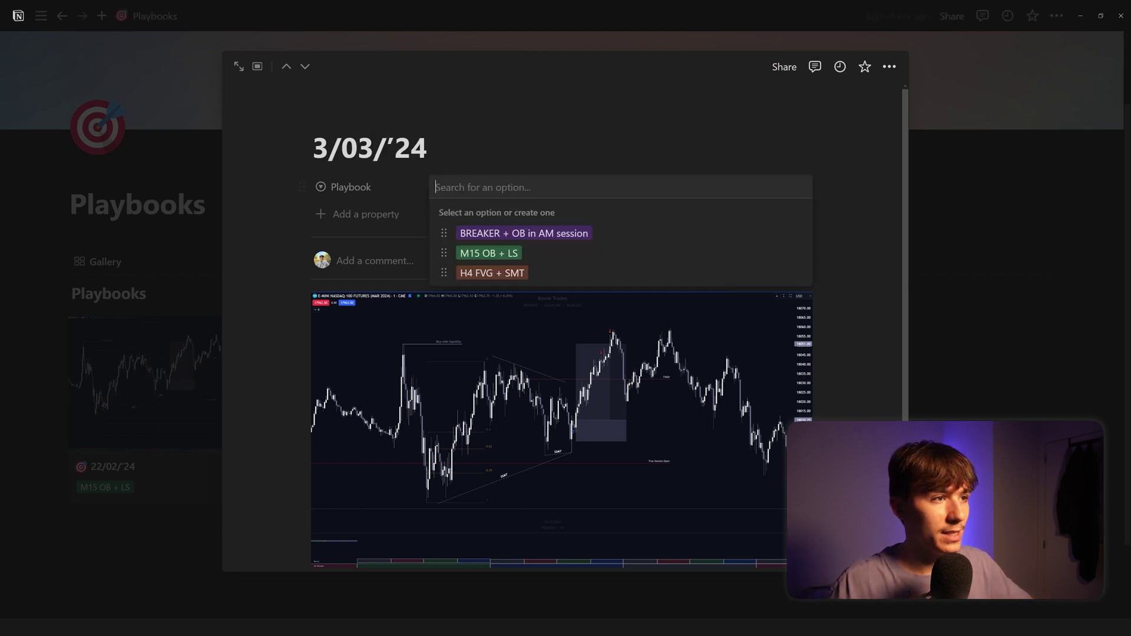
{"action": "left_click", "coordinate": [508, 234]}
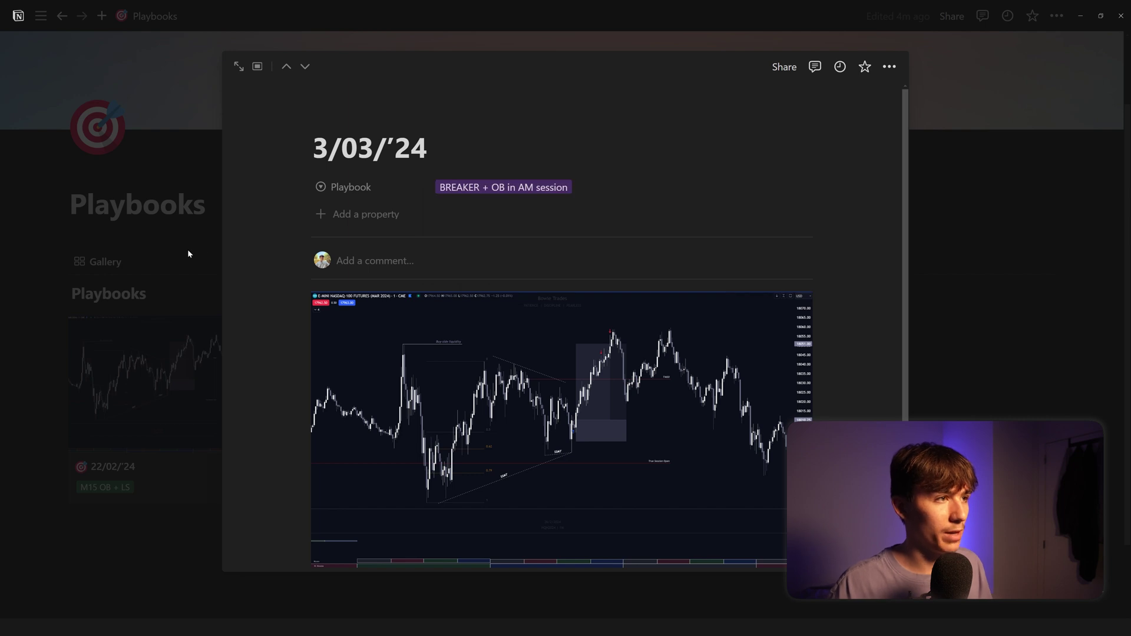
{"action": "left_click", "coordinate": [188, 251]}
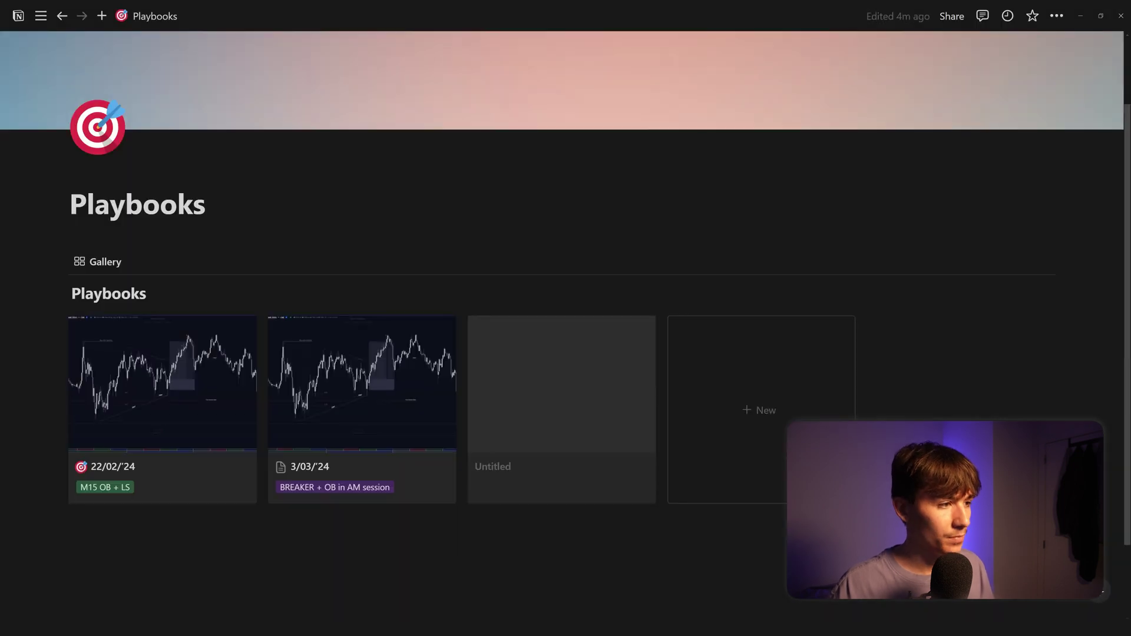
{"action": "left_click", "coordinate": [282, 470]}
{"action": "left_click", "coordinate": [154, 305]}
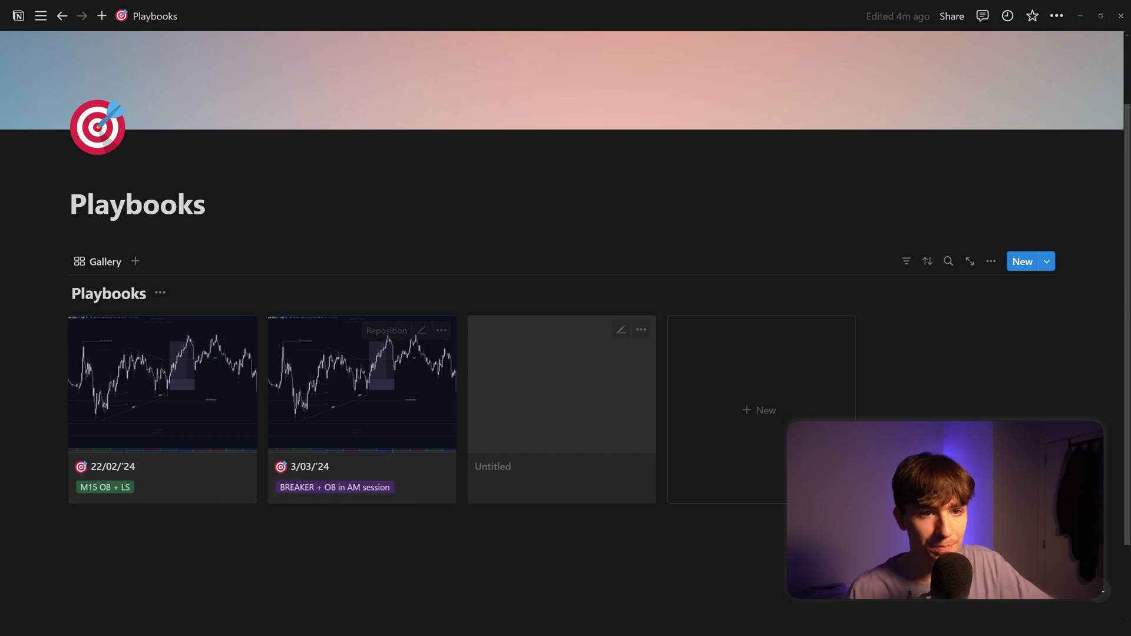
- Change the gallery's Playbook grouping so the 22/02/'24, 3/03/'24 and Untitled cards sit in one row
{"action": "left_click", "coordinate": [993, 263]}
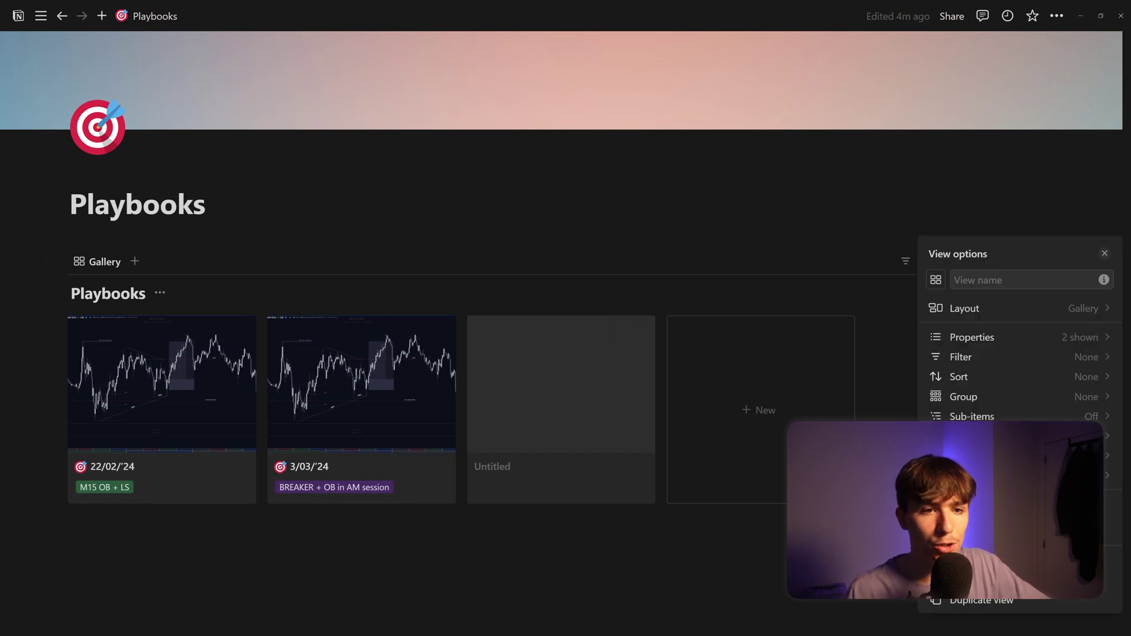
{"action": "left_click", "coordinate": [969, 399]}
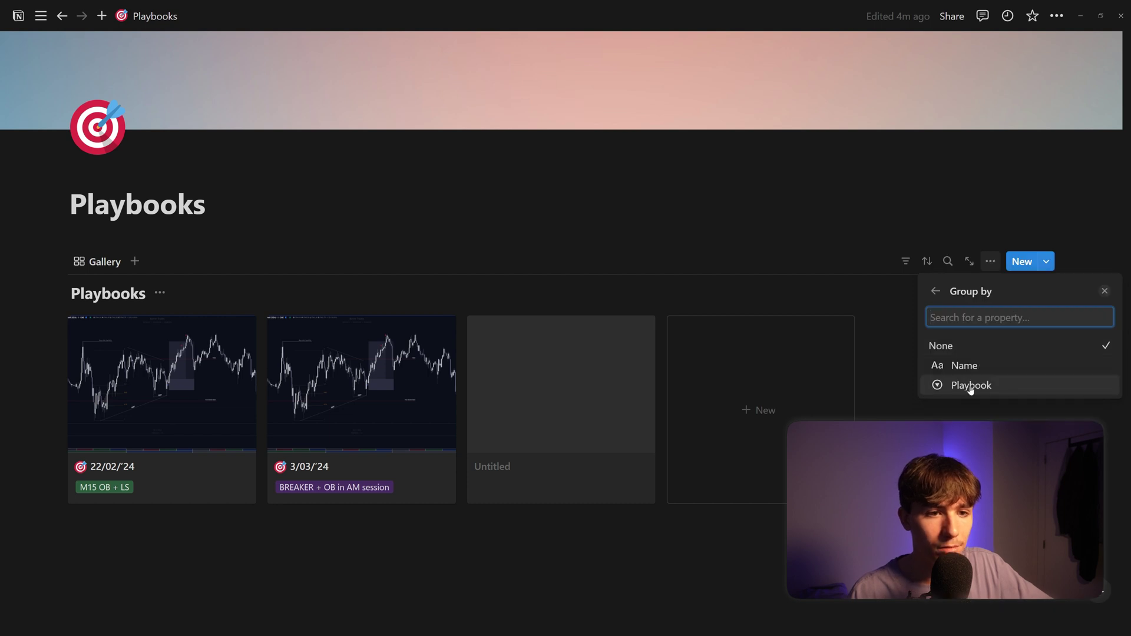
{"action": "left_click", "coordinate": [971, 386]}
{"action": "left_click", "coordinate": [659, 395]}
{"action": "scroll", "coordinate": [347, 325], "scroll_direction": "down", "scroll_amount": 2}
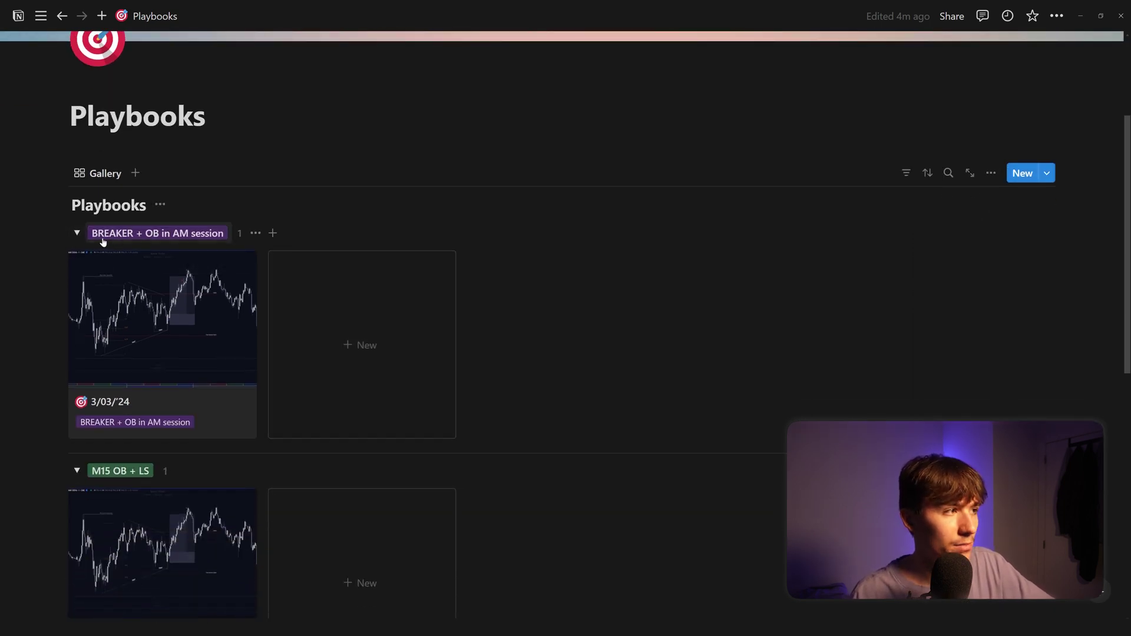
{"action": "scroll", "coordinate": [102, 241], "scroll_direction": "down", "scroll_amount": 3}
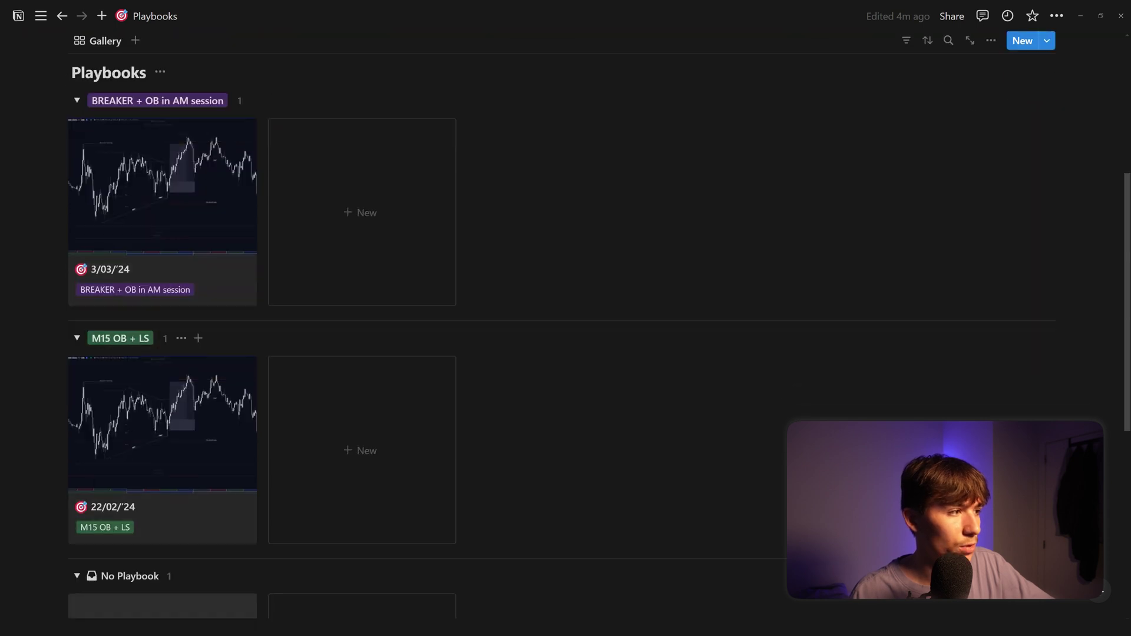
{"action": "scroll", "coordinate": [324, 422], "scroll_direction": "up", "scroll_amount": 5}
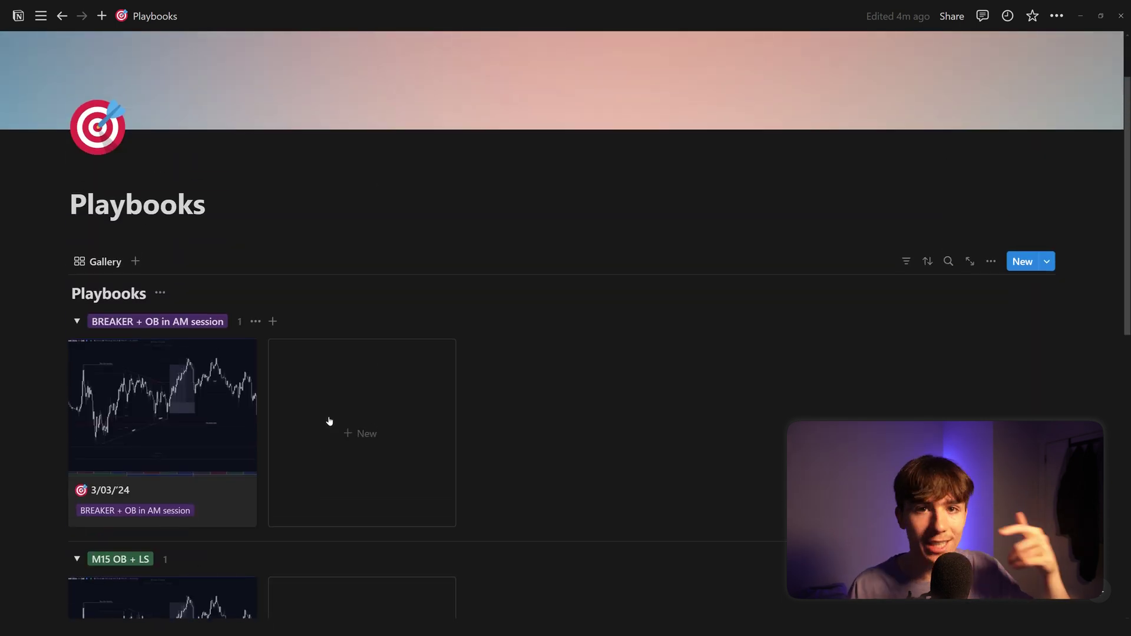
{"action": "mouse_move", "coordinate": [207, 355]}
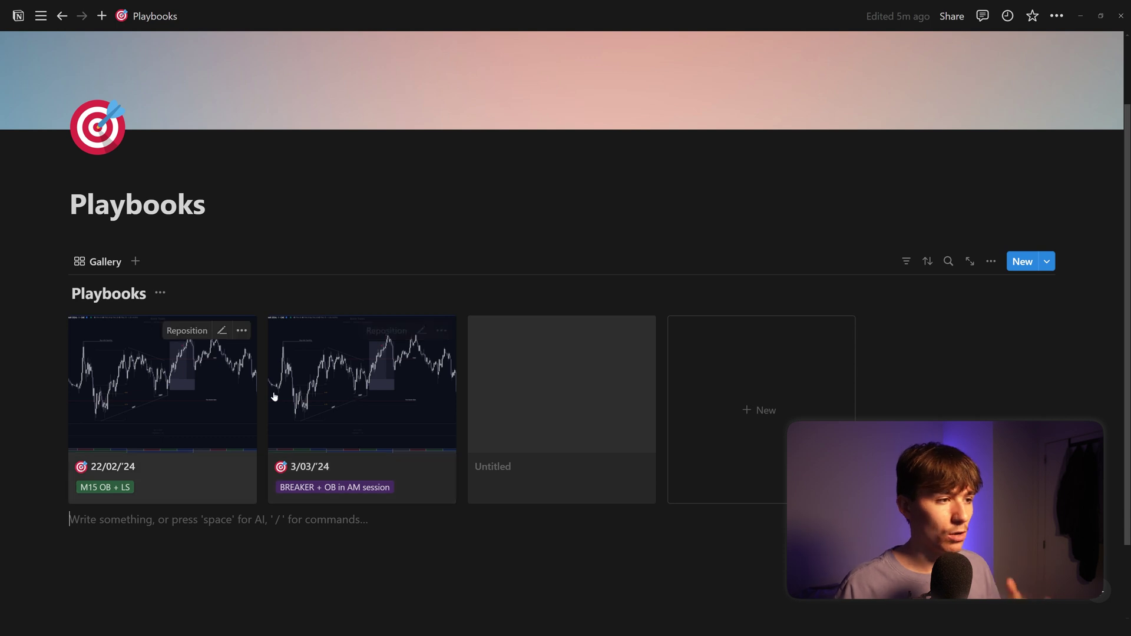
- Open the 3/03/'24 card as a peek page showing its HTF and TradingView properties and chart
{"action": "left_click", "coordinate": [366, 404]}
{"action": "left_click", "coordinate": [118, 397]}
{"action": "left_click", "coordinate": [120, 398]}
{"action": "left_click", "coordinate": [119, 398]}
{"action": "left_click", "coordinate": [323, 391]}
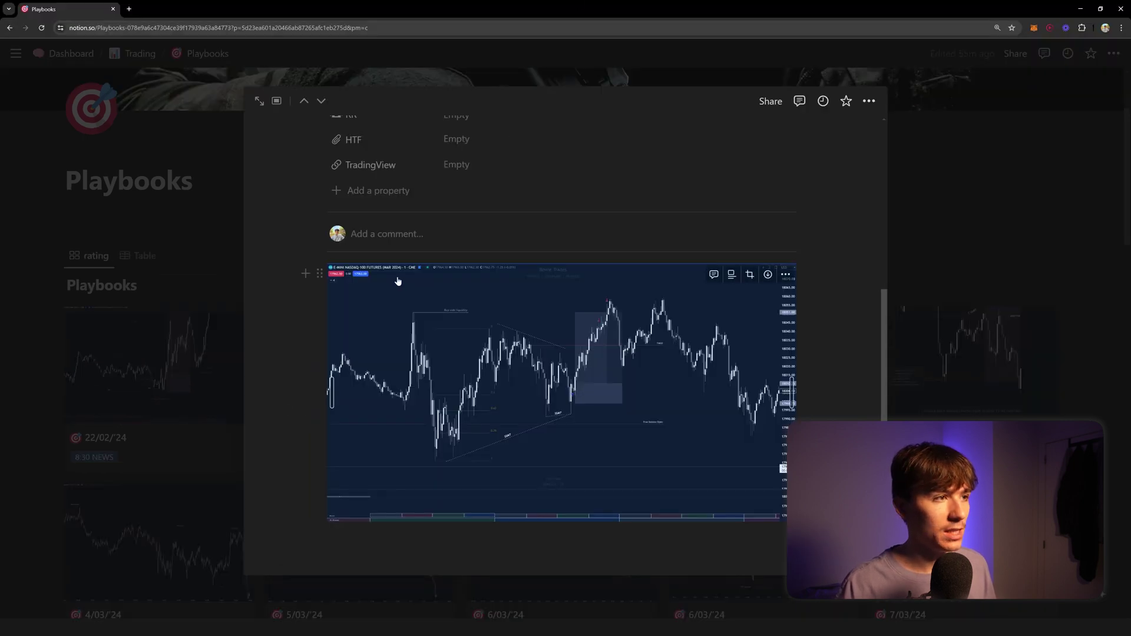
{"action": "scroll", "coordinate": [472, 312], "scroll_direction": "up", "scroll_amount": 5}
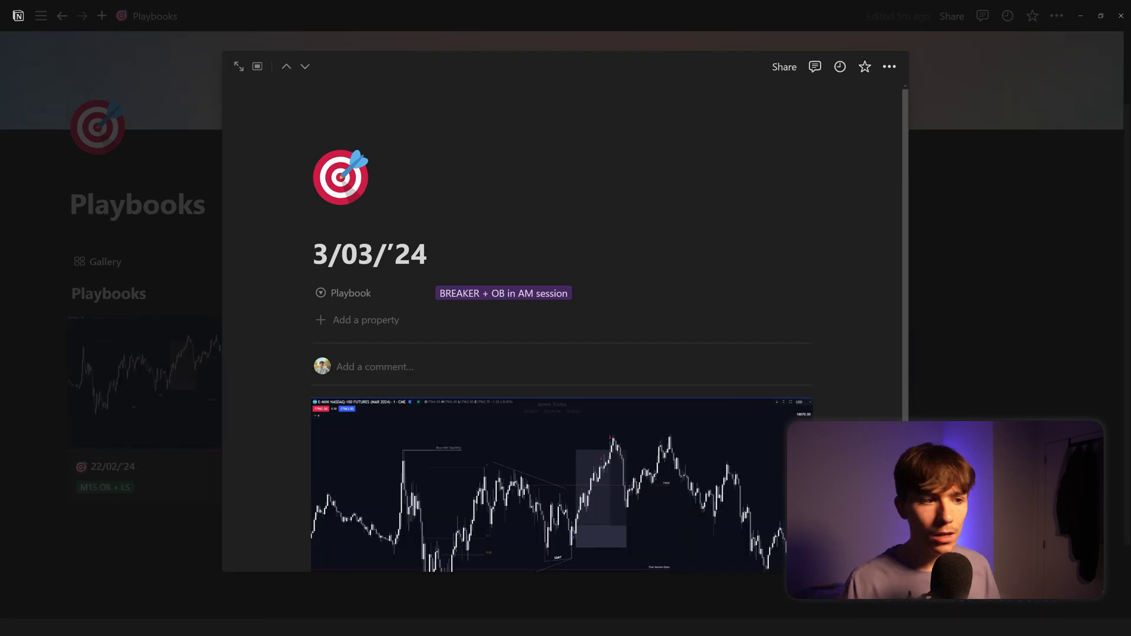
- Add a Number property named Rating with a chart icon, displayed as a progress ring
{"action": "left_click", "coordinate": [340, 326]}
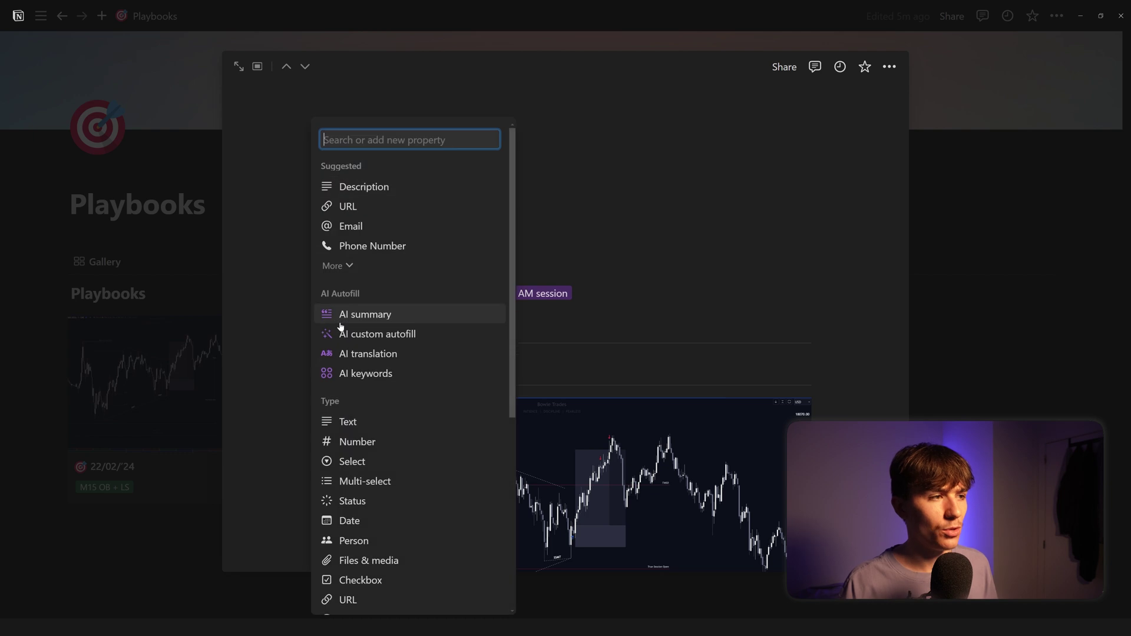
{"action": "key", "text": "Escape"}
{"action": "left_click", "coordinate": [357, 328]}
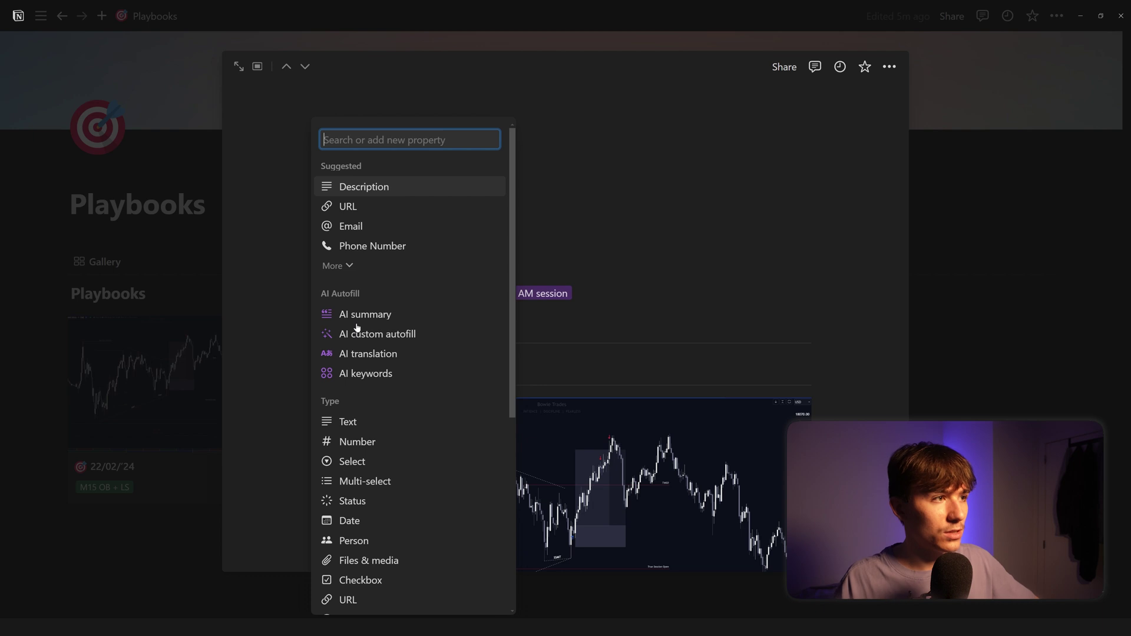
{"action": "left_click", "coordinate": [357, 442]}
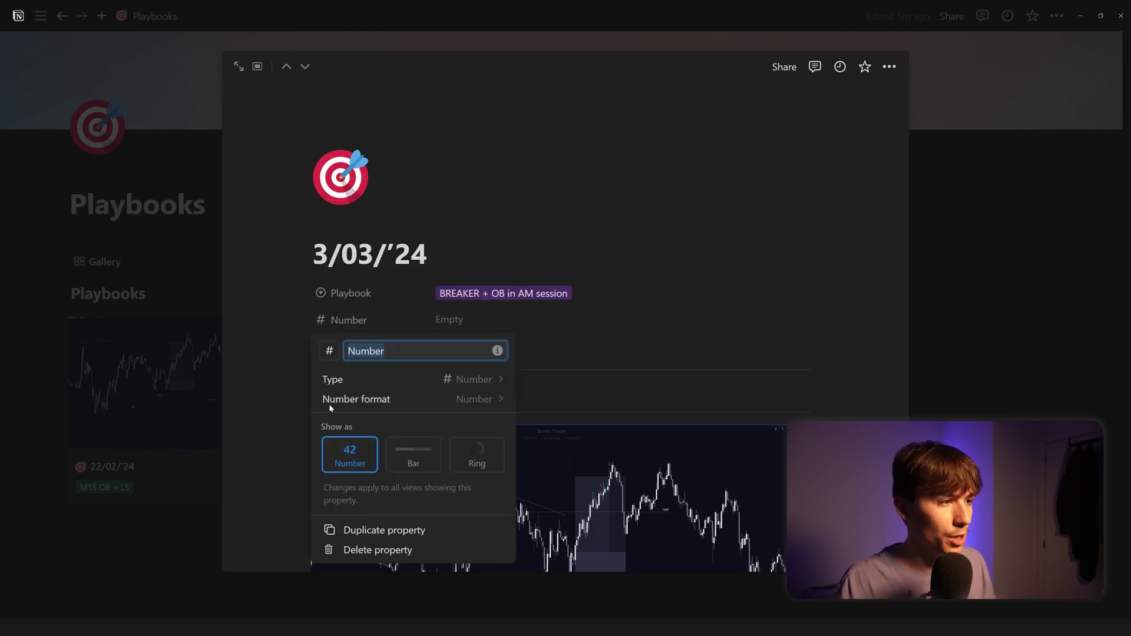
{"action": "left_click", "coordinate": [329, 352]}
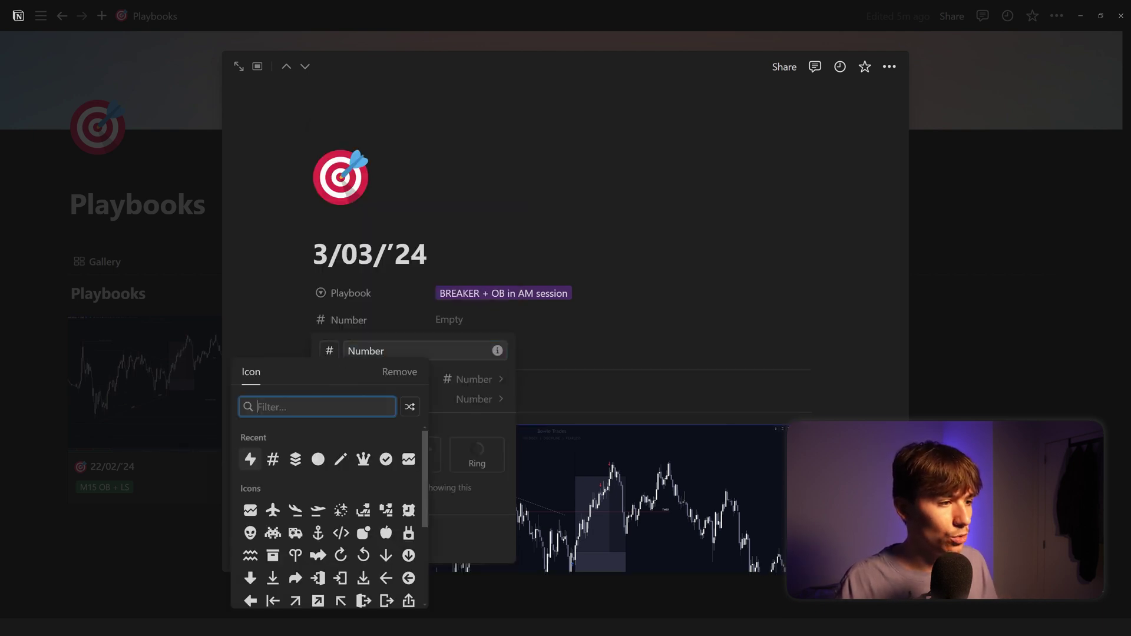
{"action": "left_click", "coordinate": [408, 459]}
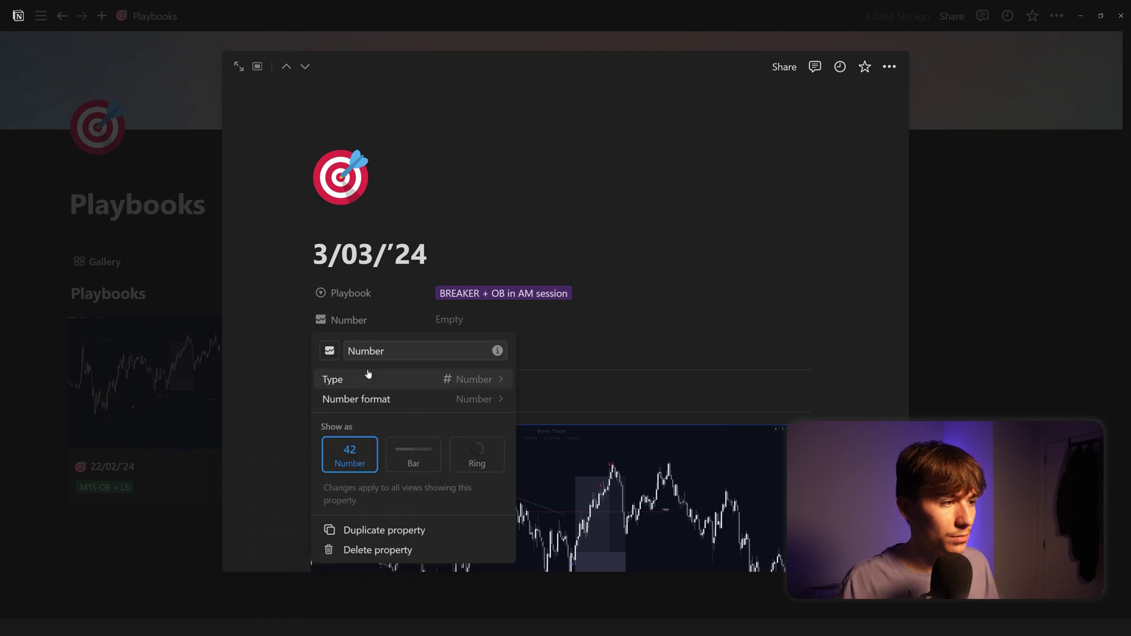
{"action": "type", "text": "R"}
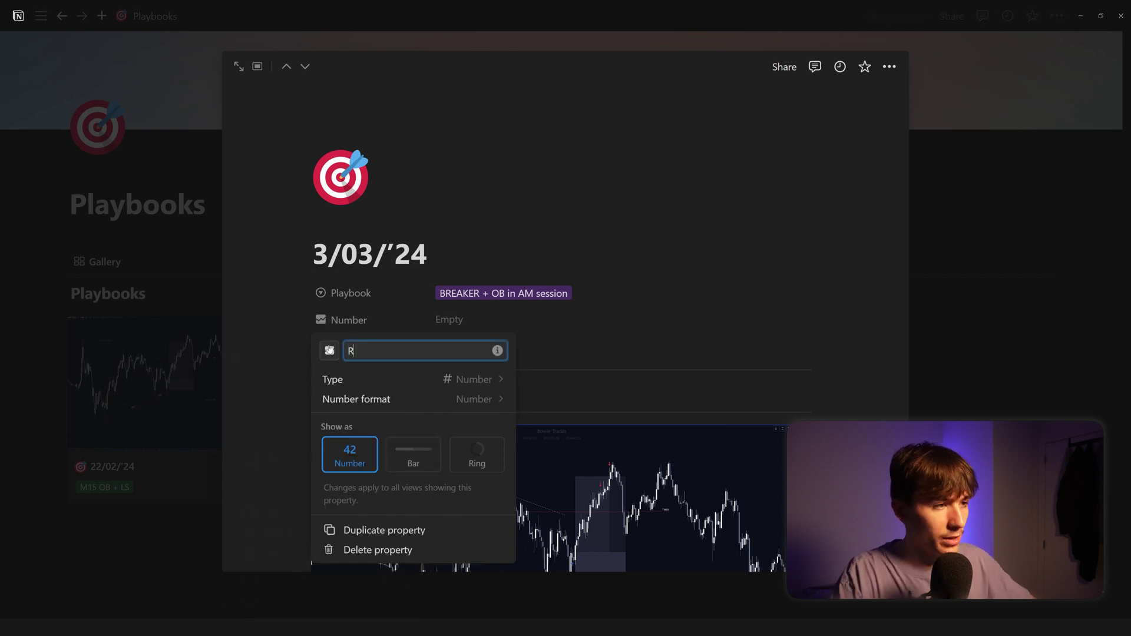
{"action": "type", "text": "ating"}
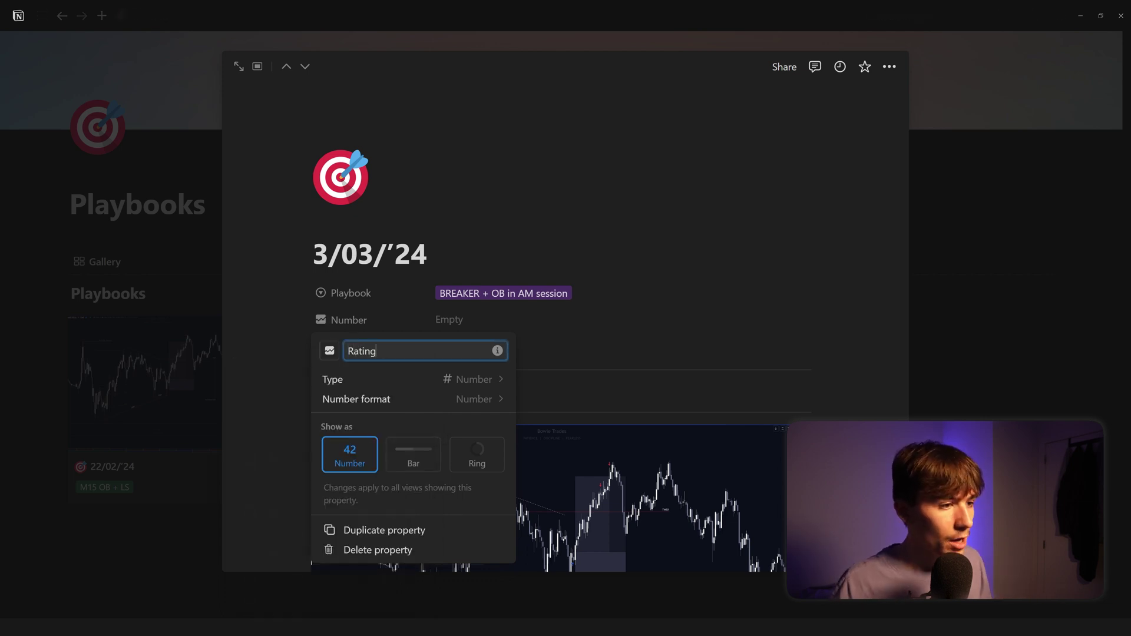
{"action": "left_click", "coordinate": [475, 464]}
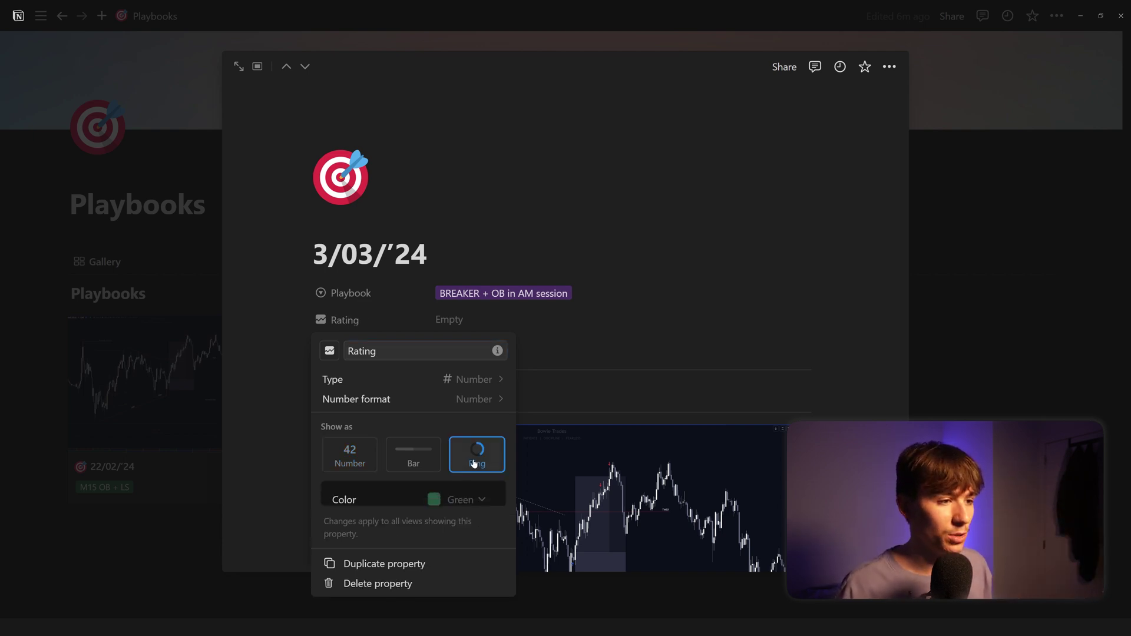
{"action": "left_click", "coordinate": [582, 343]}
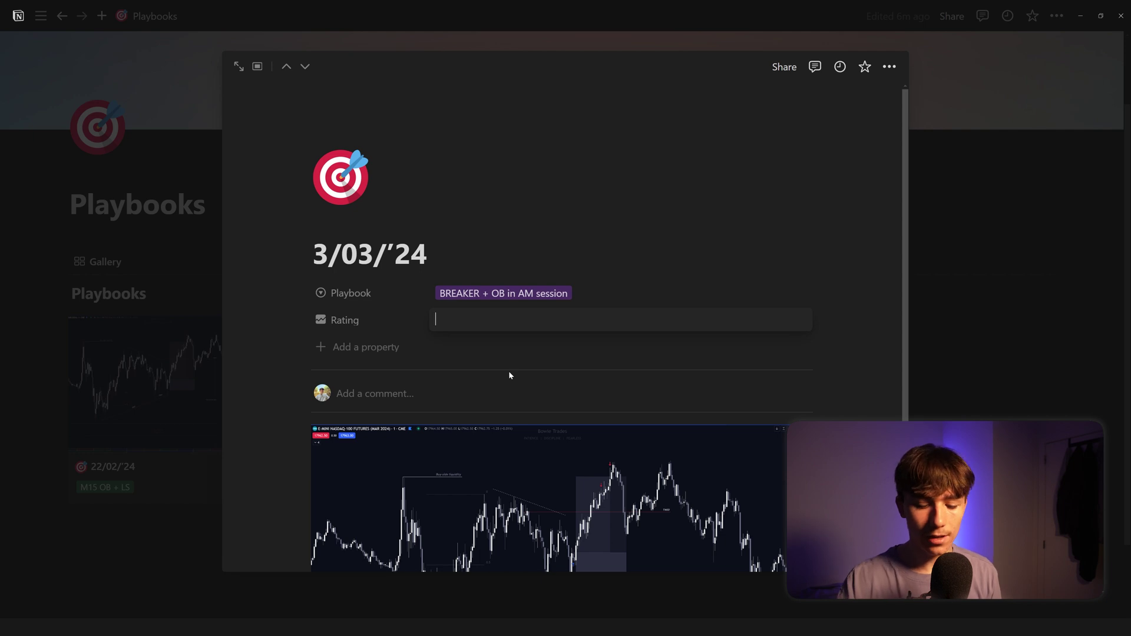
- Enter a Rating of 9 and set the ring's divide-by value to 10
{"action": "type", "text": "9"}
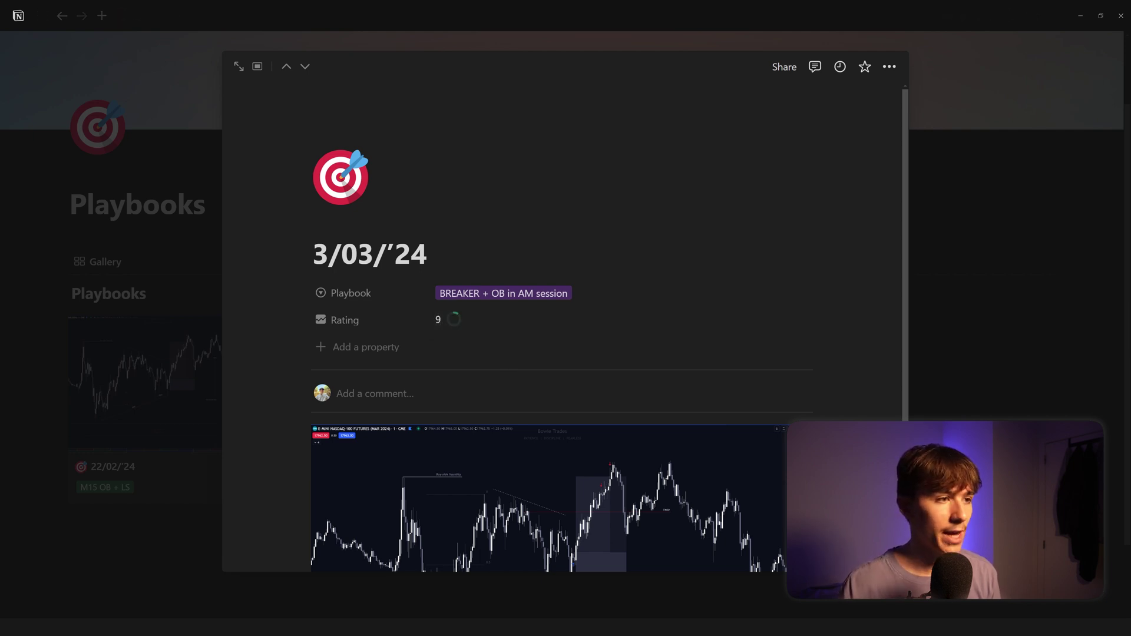
{"action": "left_click", "coordinate": [468, 324]}
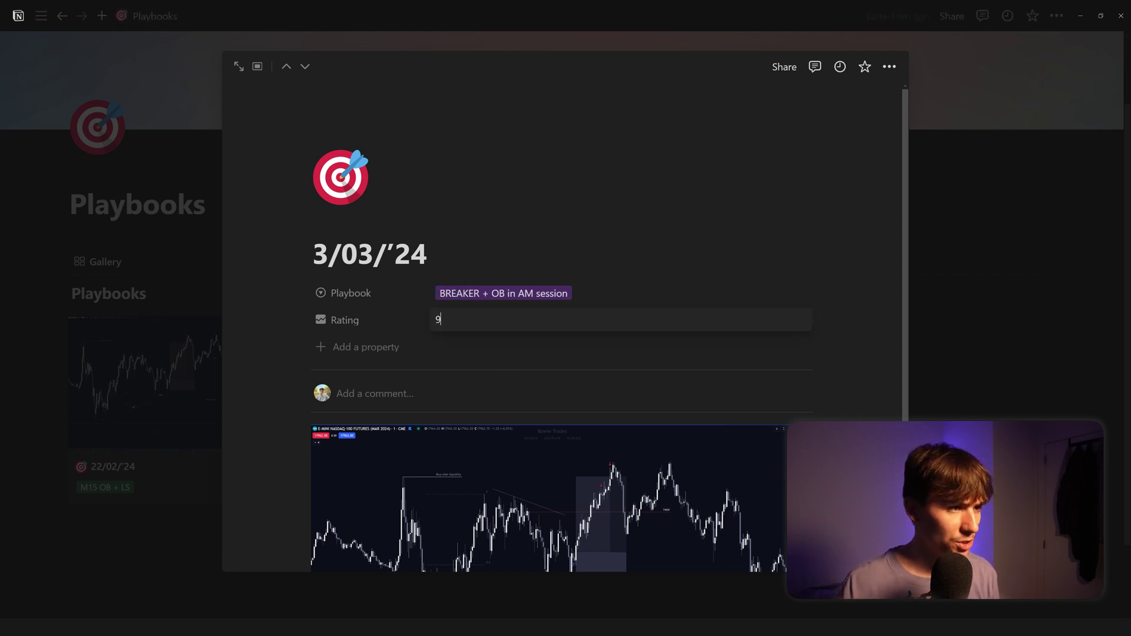
{"action": "left_click", "coordinate": [381, 323]}
{"action": "left_click", "coordinate": [381, 354]}
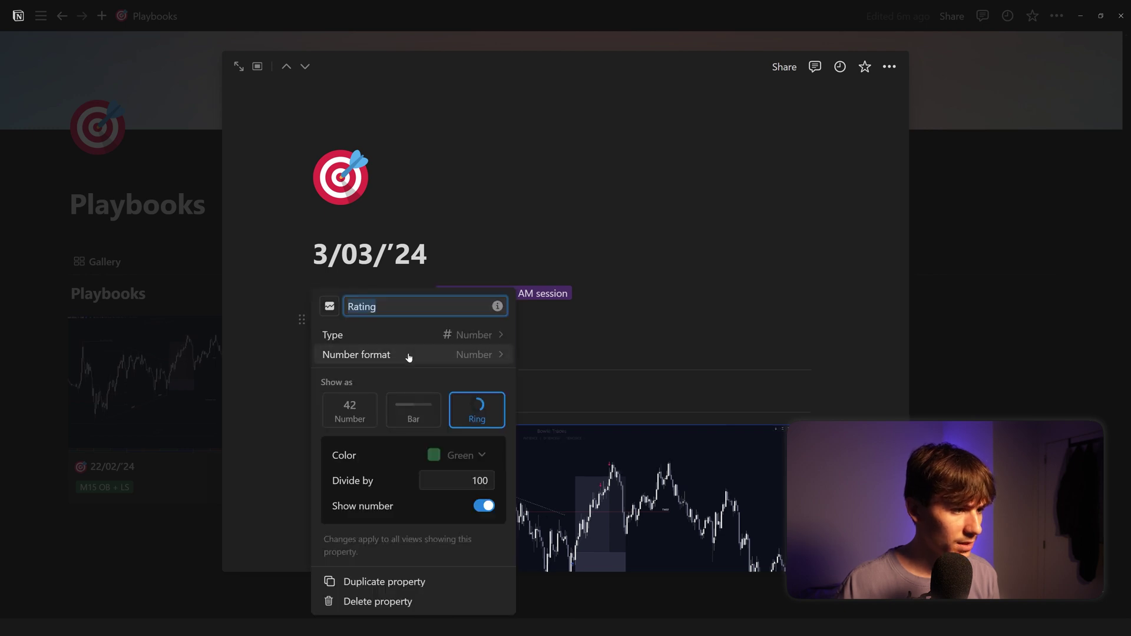
{"action": "left_click", "coordinate": [487, 481]}
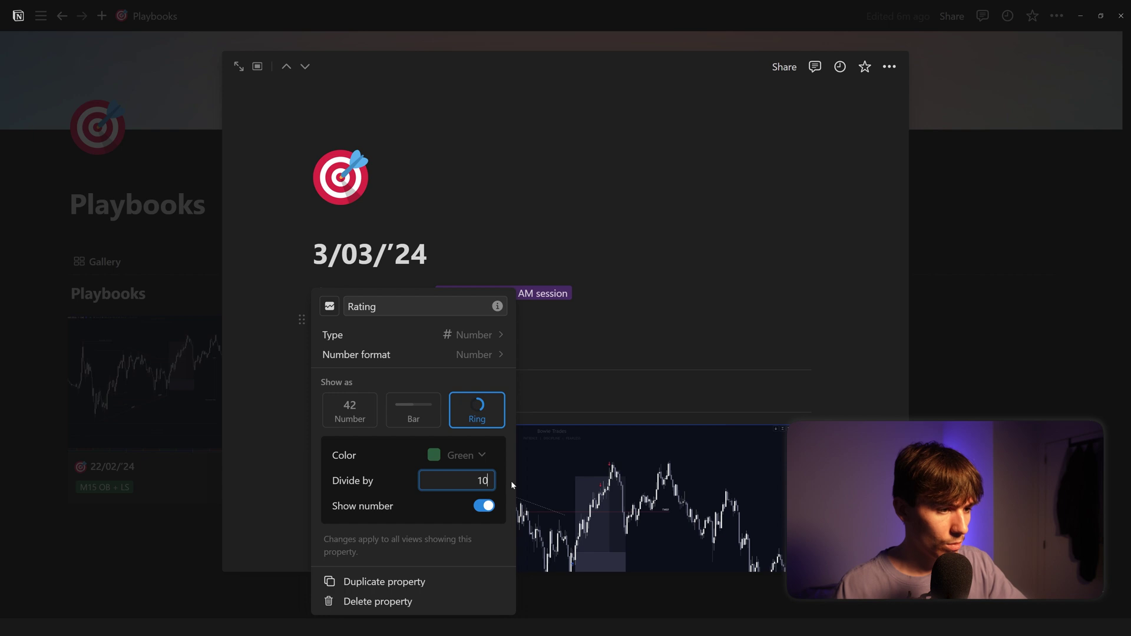
{"action": "left_click", "coordinate": [555, 372]}
{"action": "left_click", "coordinate": [472, 321]}
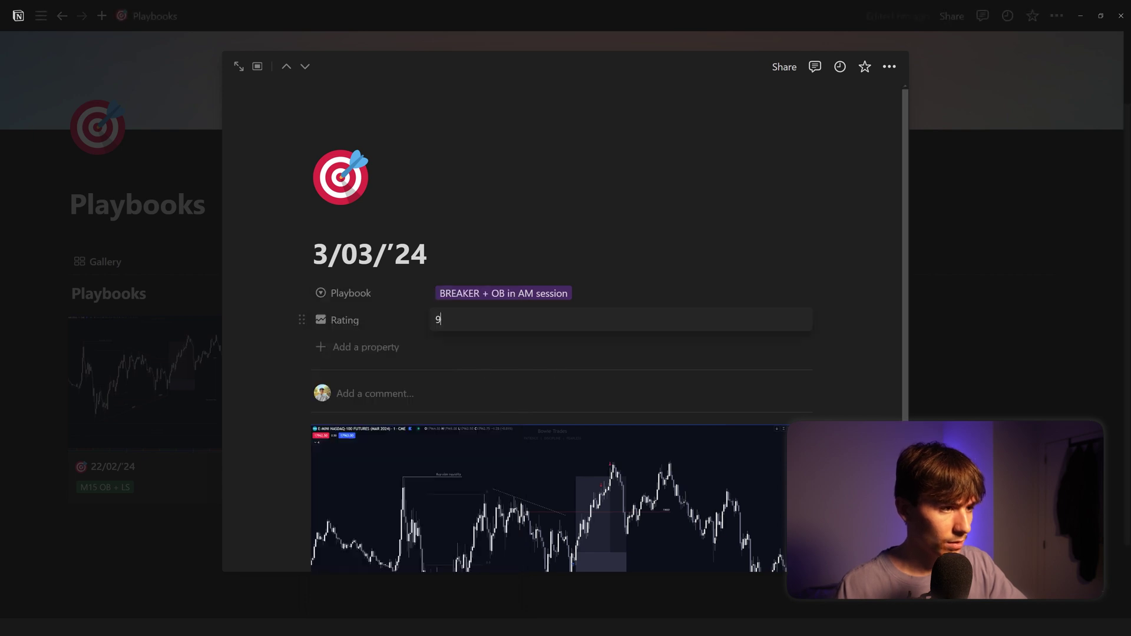
{"action": "left_click", "coordinate": [418, 328]}
{"action": "left_click", "coordinate": [379, 323]}
{"action": "left_click", "coordinate": [380, 353]}
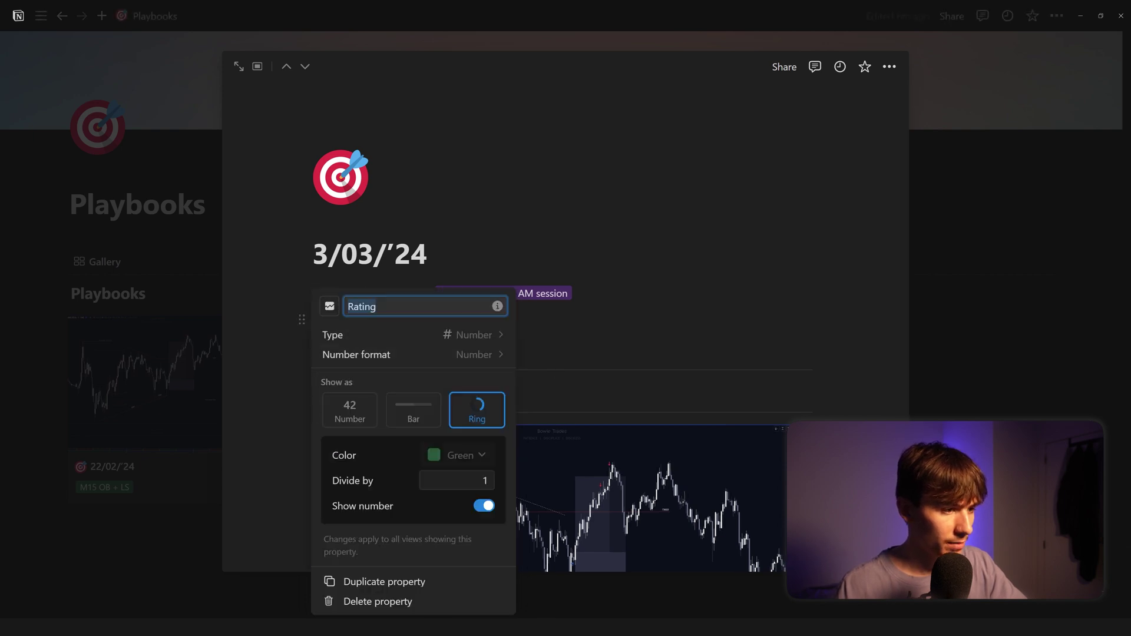
{"action": "left_click", "coordinate": [485, 480]}
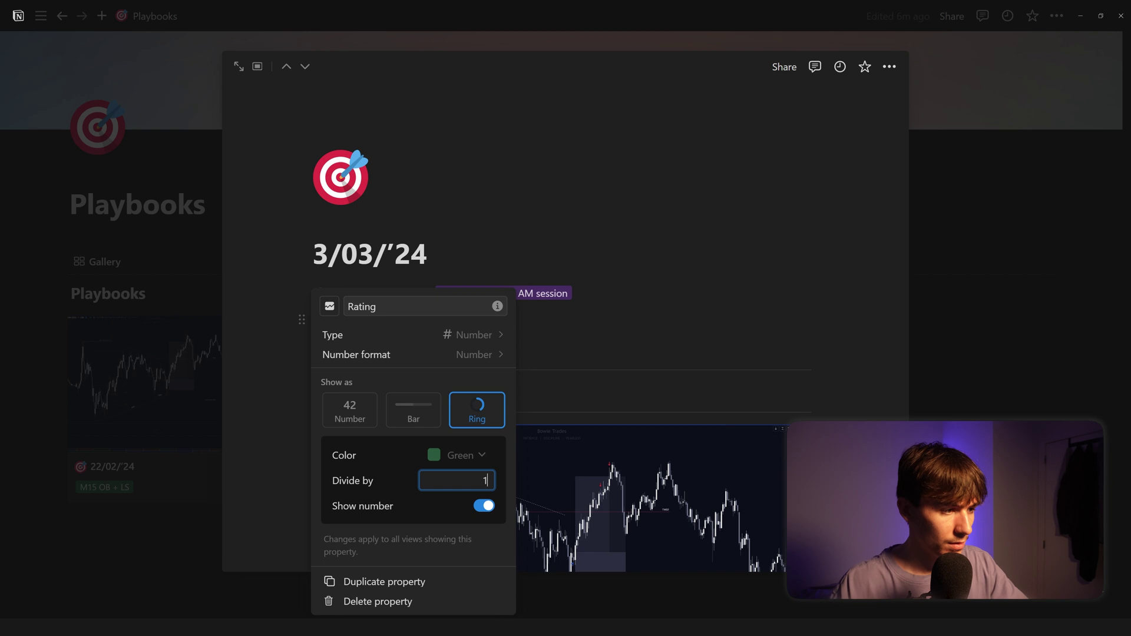
{"action": "type", "text": "0"}
{"action": "left_click", "coordinate": [559, 418]}
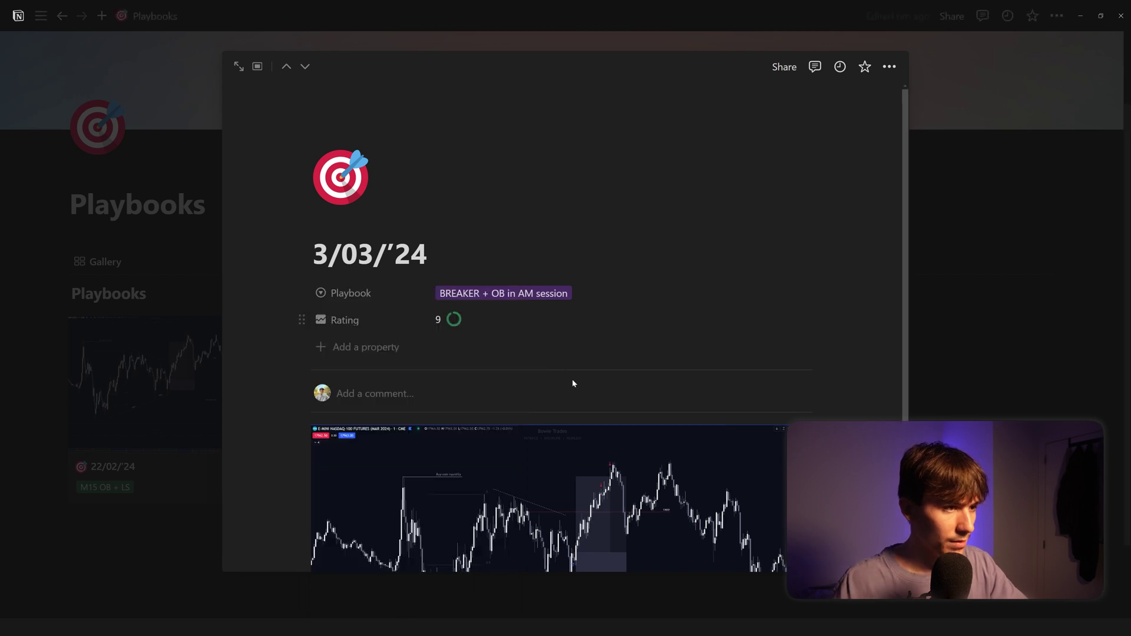
- Change the Rating value to 4
{"action": "left_click", "coordinate": [454, 324]}
{"action": "key", "text": "BackSpace"}
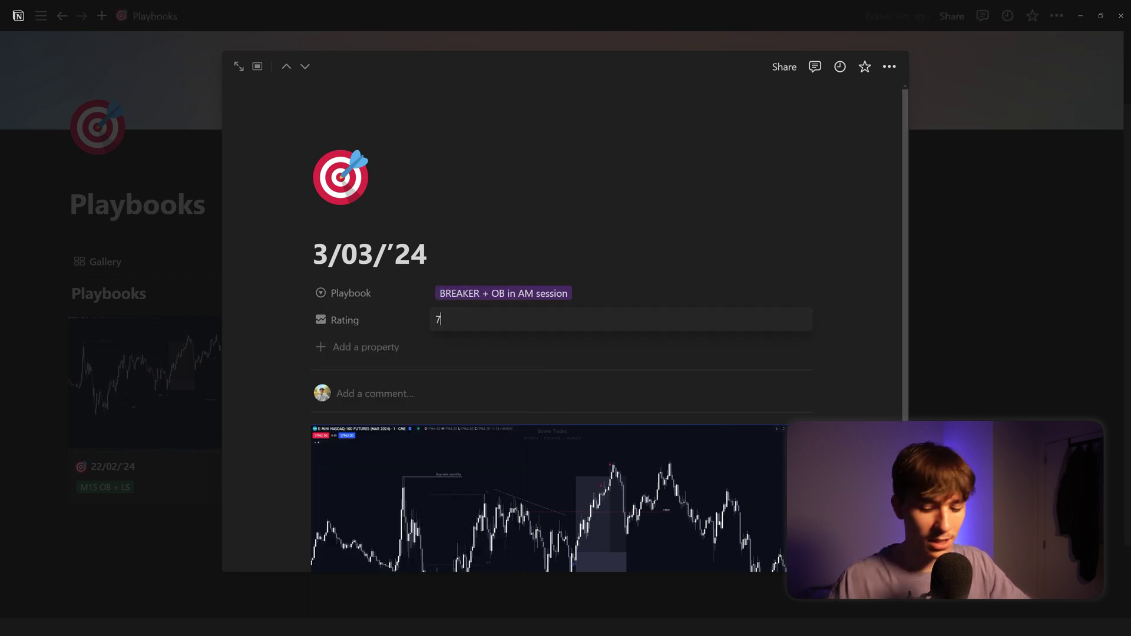
{"action": "key", "text": "Return"}
{"action": "left_click", "coordinate": [471, 320]}
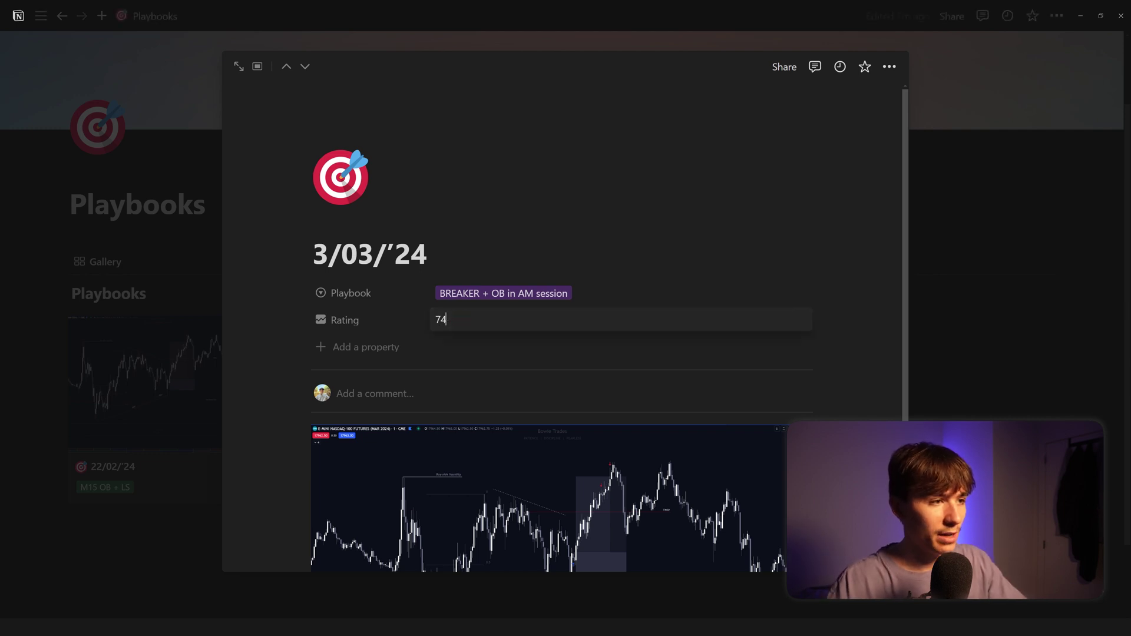
{"action": "key", "text": "BackSpace"}
{"action": "key", "text": "BackSpace"}
{"action": "type", "text": "4"}
{"action": "key", "text": "Return"}
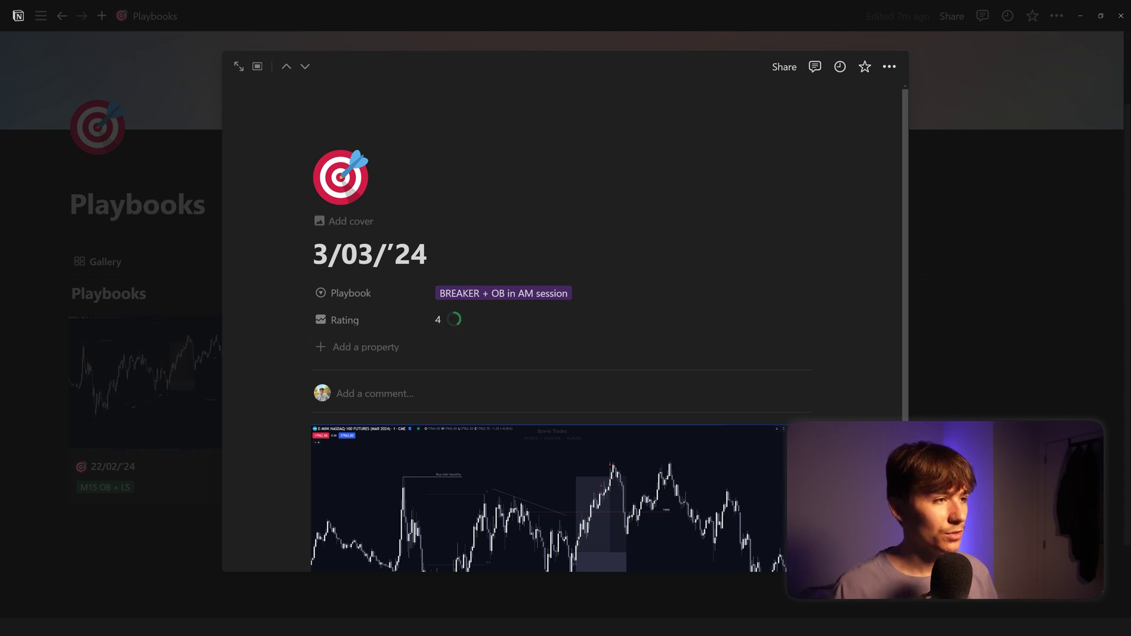
- Add a Date property to the entry and move Rating above it
{"action": "left_click_drag", "start_coordinate": [313, 253], "coordinate": [427, 254]}
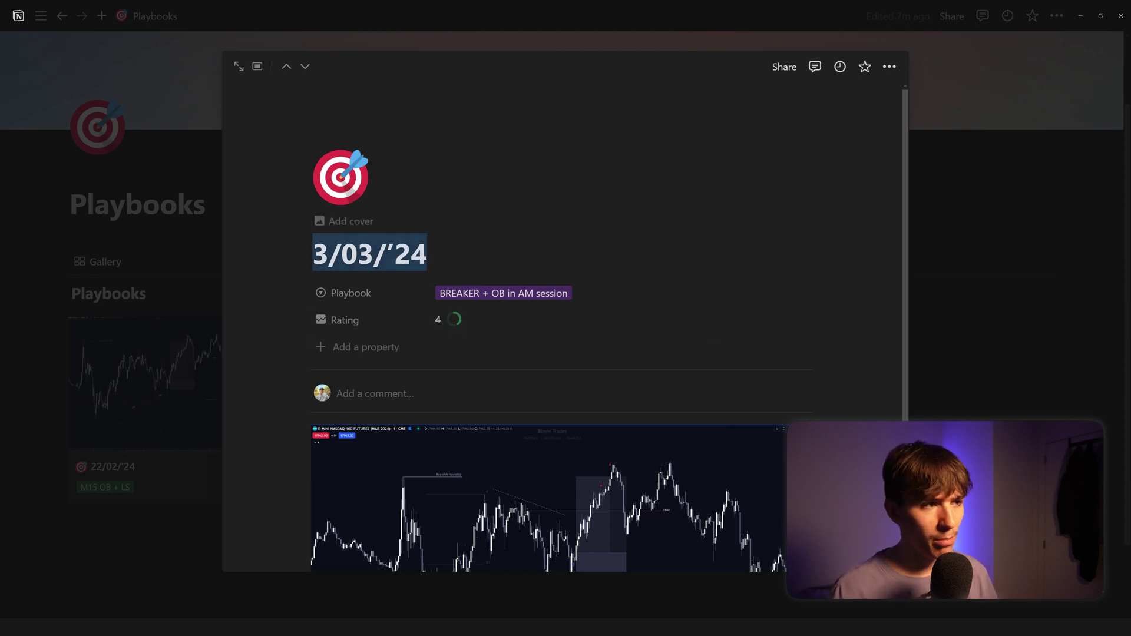
{"action": "left_click", "coordinate": [366, 350]}
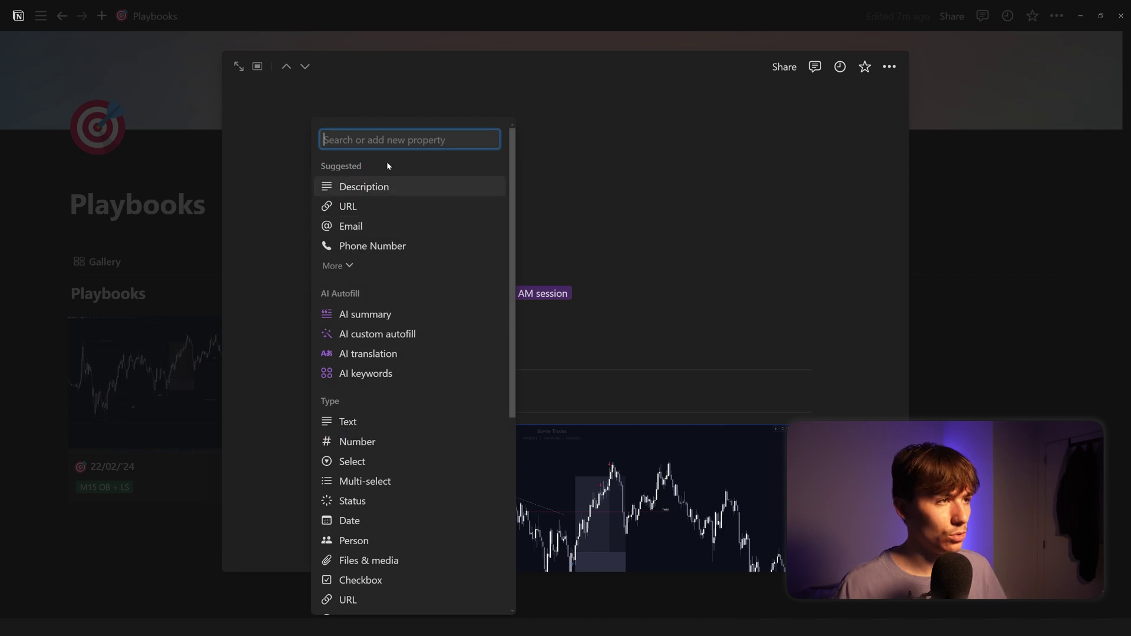
{"action": "scroll", "coordinate": [379, 412], "scroll_direction": "down", "scroll_amount": 2}
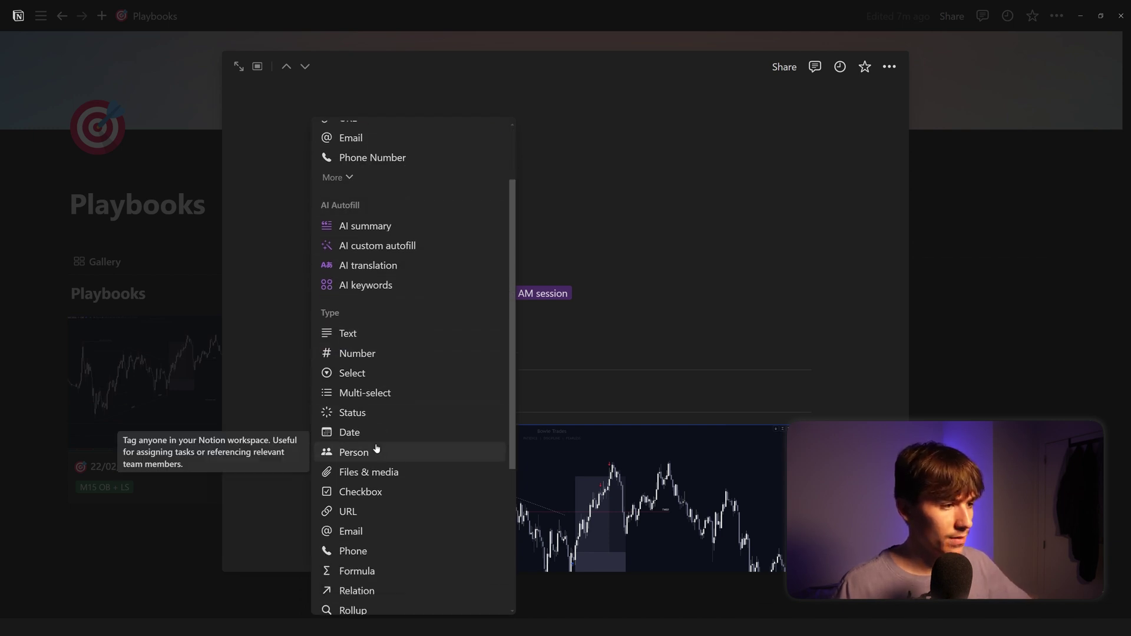
{"action": "left_click", "coordinate": [377, 439]}
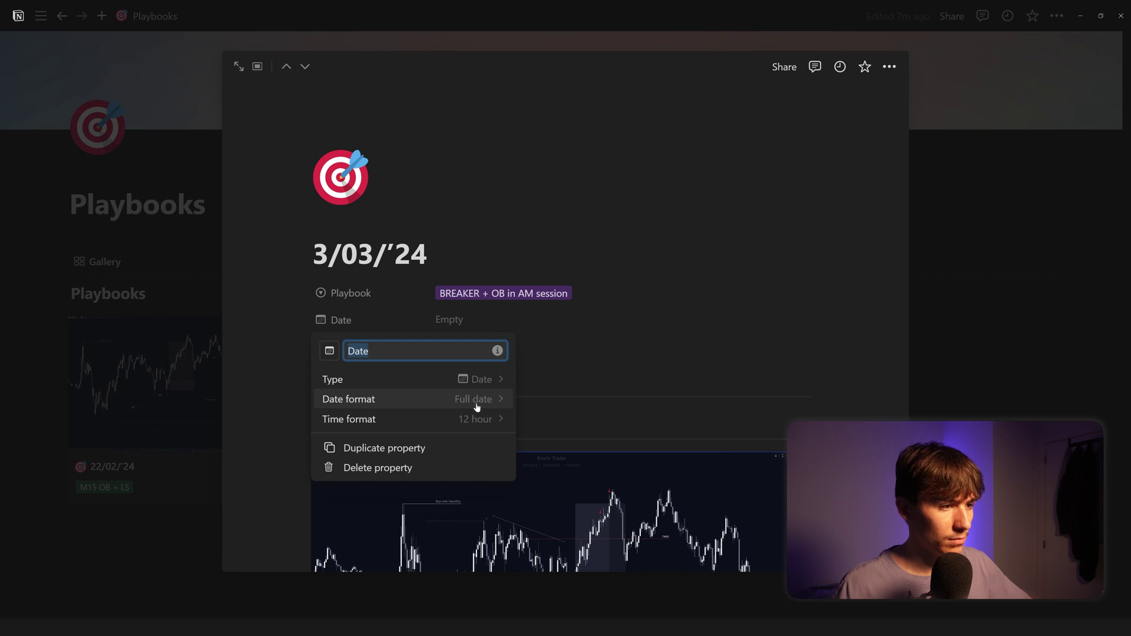
{"action": "left_click", "coordinate": [609, 354]}
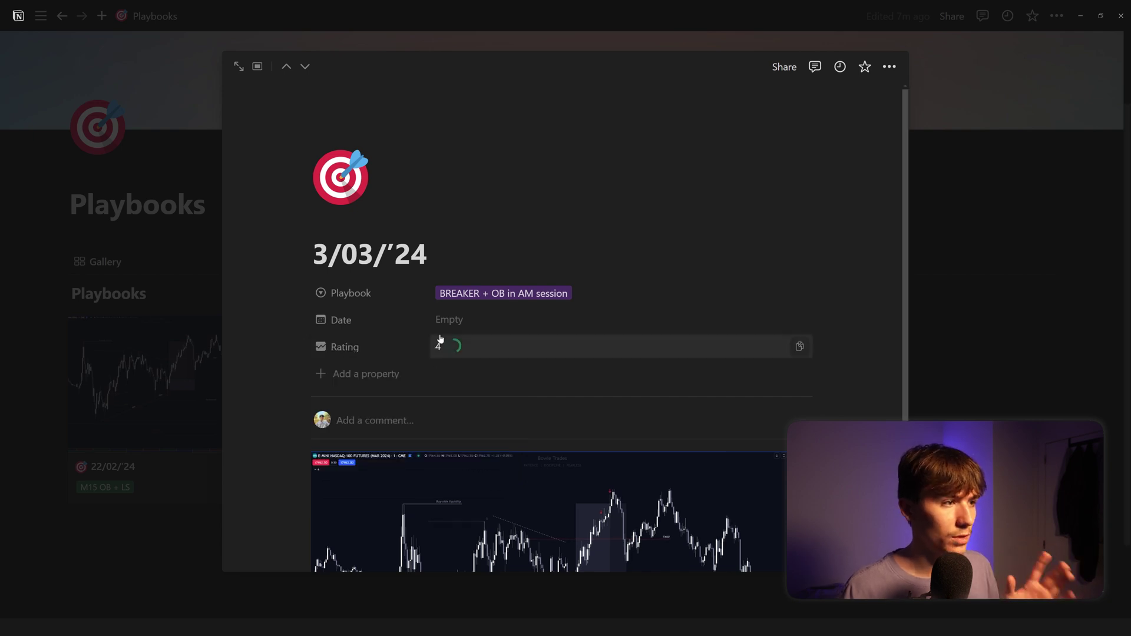
{"action": "left_click_drag", "start_coordinate": [301, 319], "coordinate": [303, 349]}
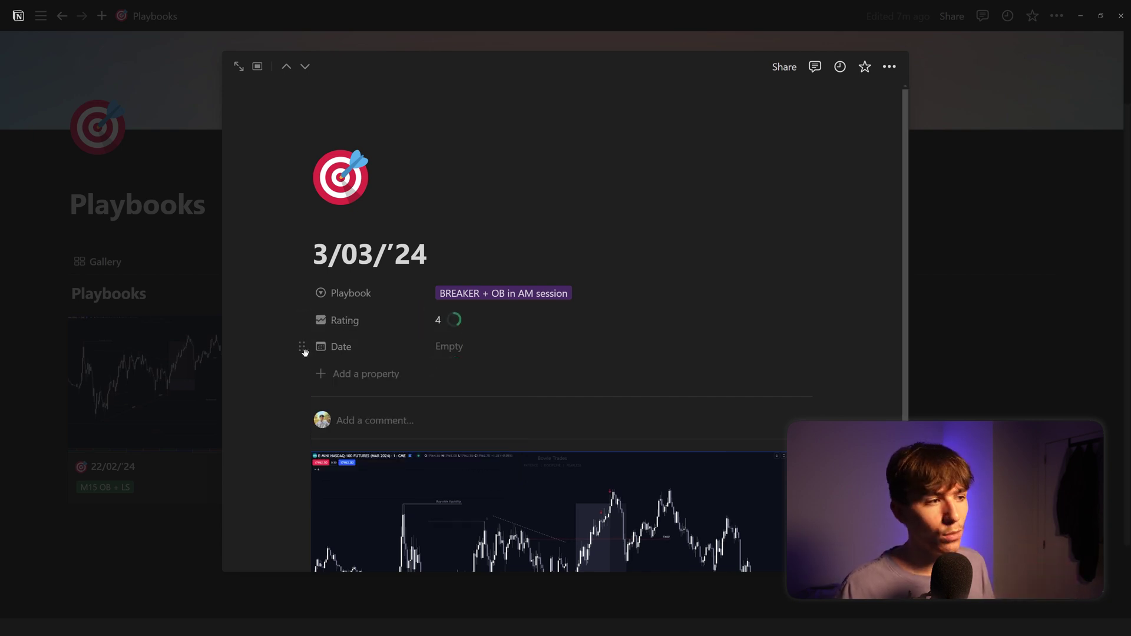
- Set the entry's Date to March 3, 2024
{"action": "left_click", "coordinate": [448, 348]}
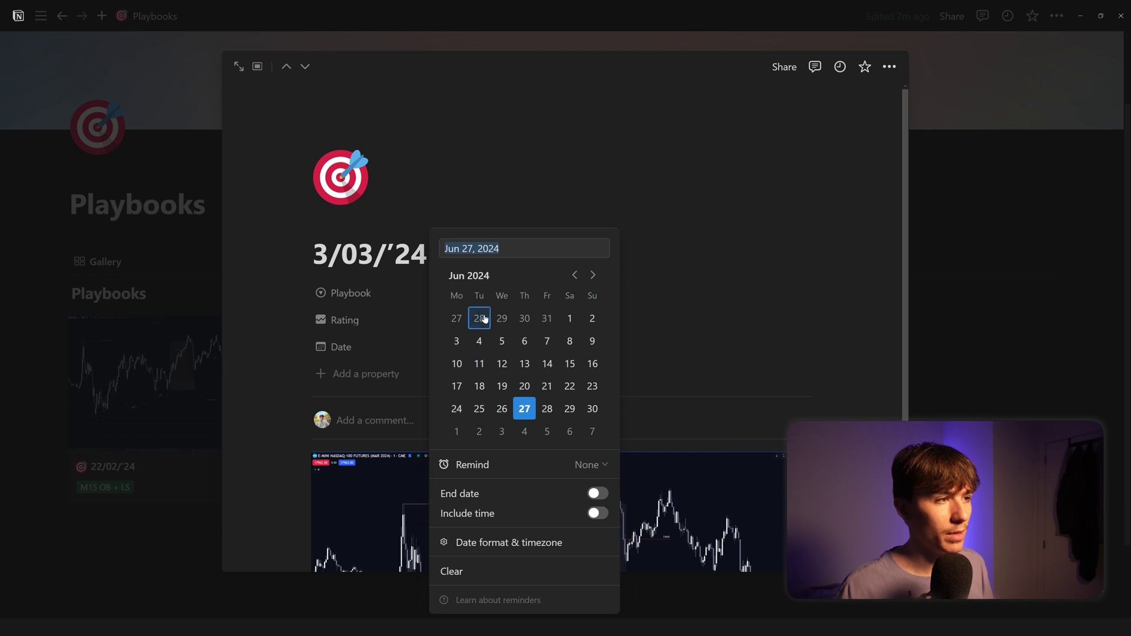
{"action": "left_click", "coordinate": [580, 276]}
{"action": "left_click", "coordinate": [575, 275]}
{"action": "left_click", "coordinate": [575, 275]}
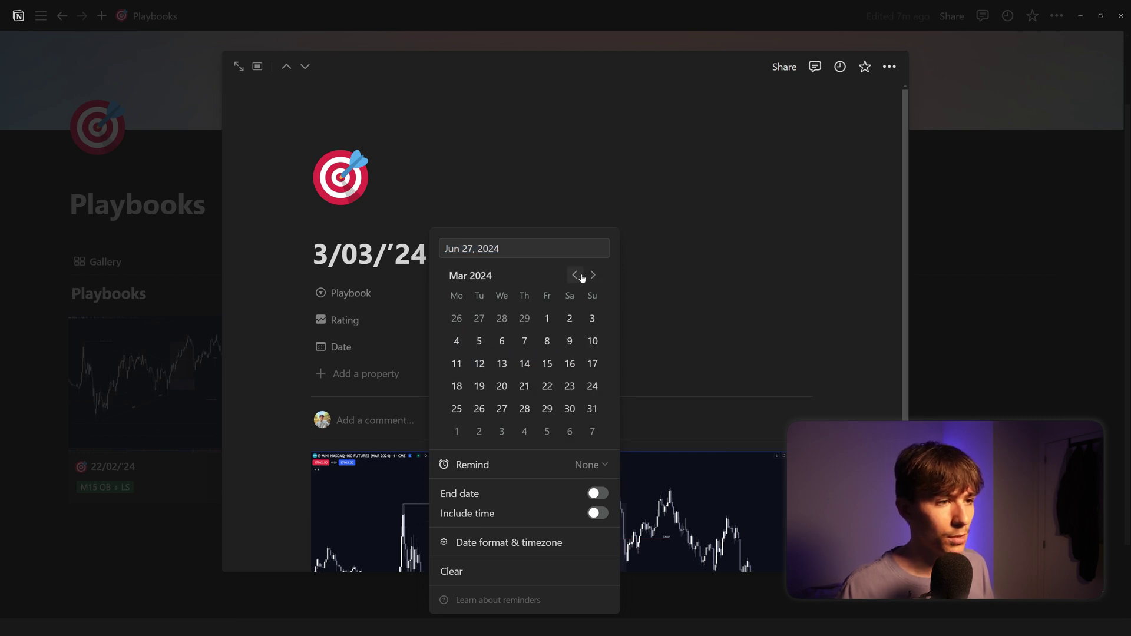
{"action": "left_click", "coordinate": [593, 319]}
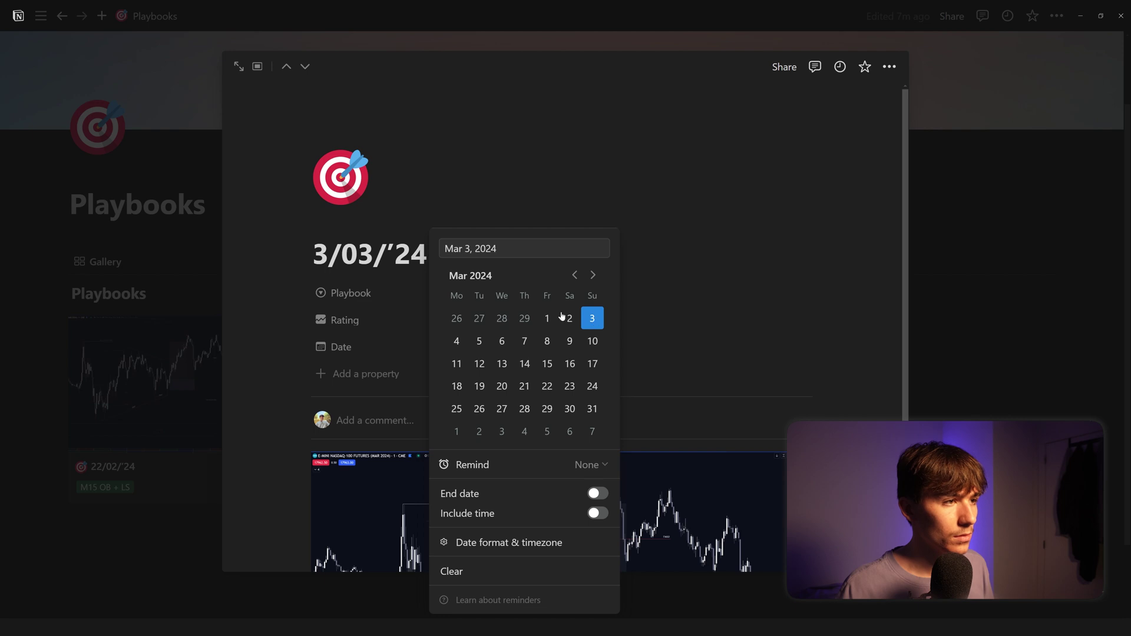
{"action": "key", "text": "Escape"}
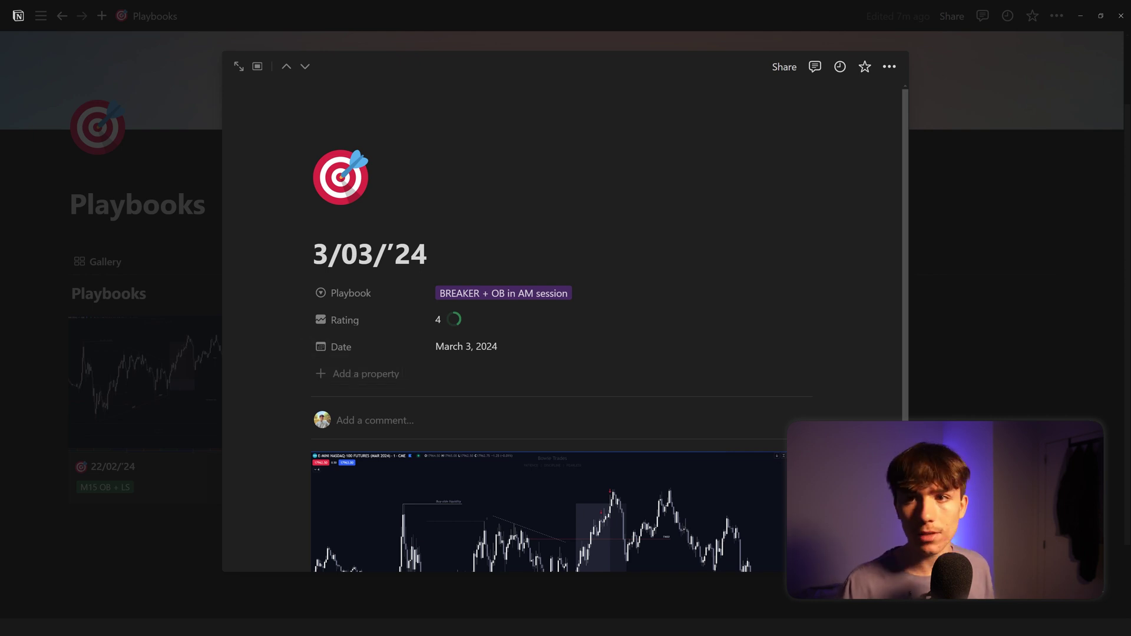
- Preview the entry's chart image full-screen, then close the preview
{"action": "scroll", "coordinate": [366, 373], "scroll_direction": "down", "scroll_amount": 3}
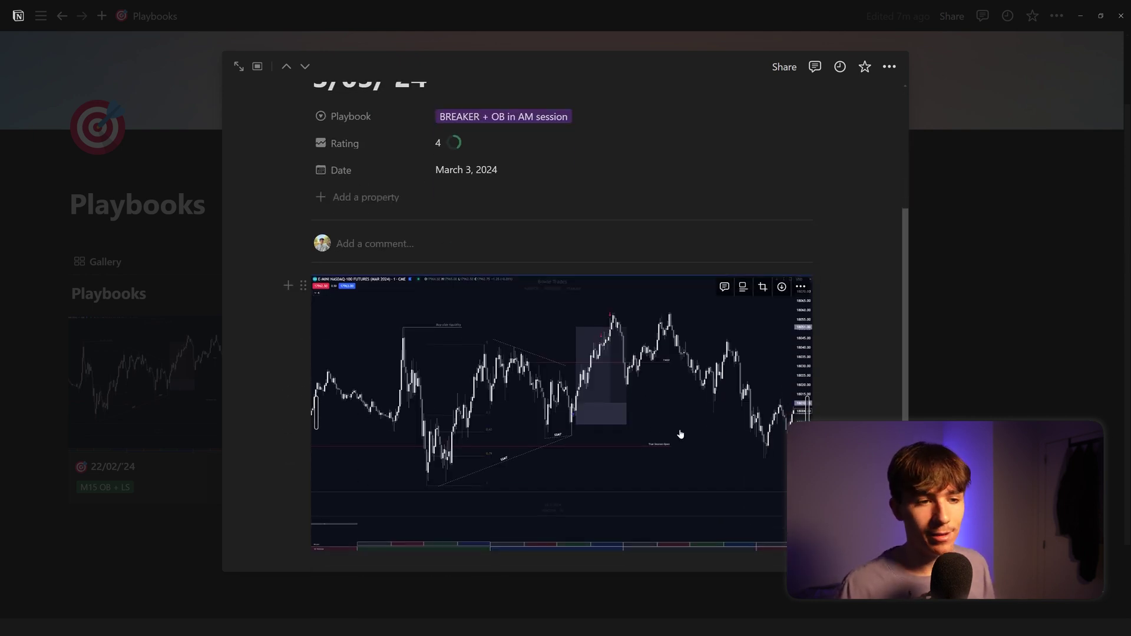
{"action": "left_click", "coordinate": [681, 391]}
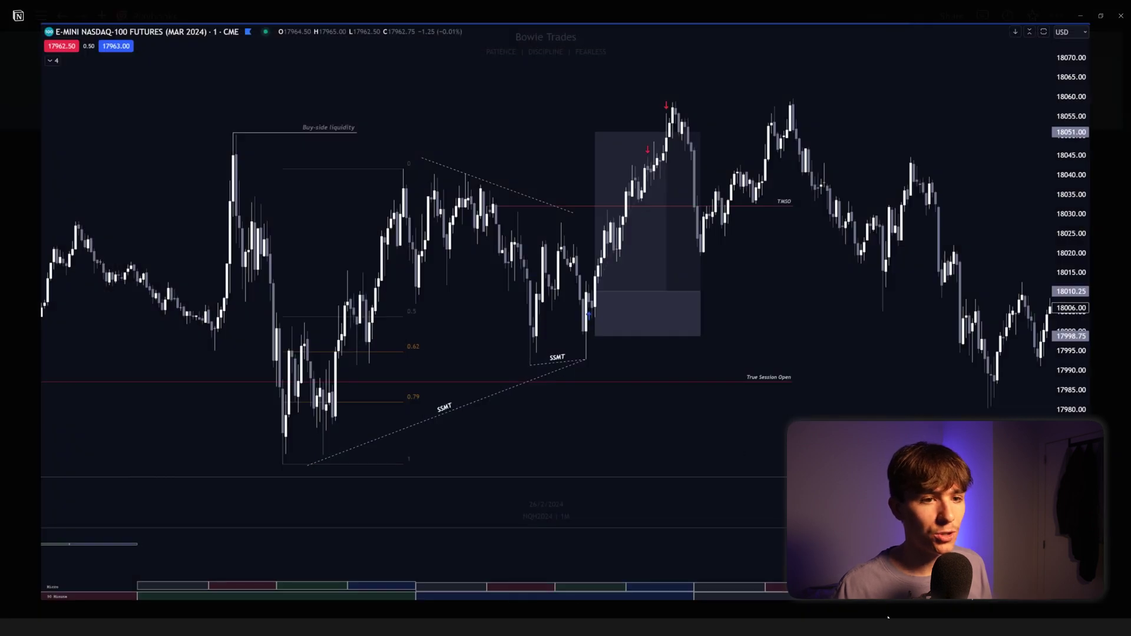
{"action": "left_click", "coordinate": [888, 616]}
{"action": "scroll", "coordinate": [334, 368], "scroll_direction": "up", "scroll_amount": 3}
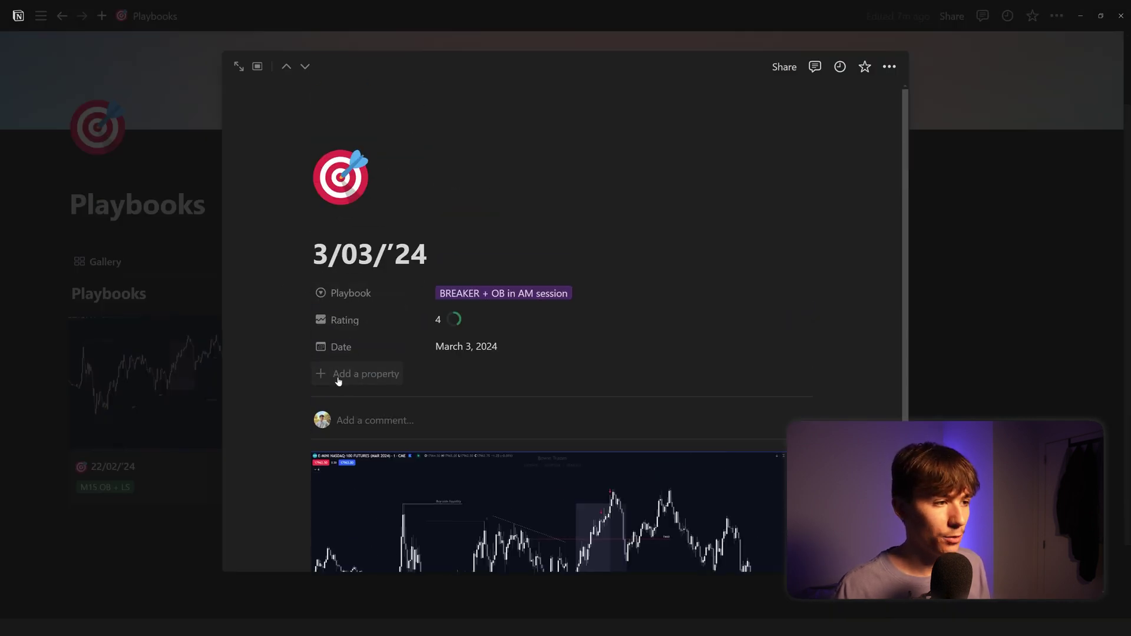
- Add a URL property named TV link to the entry
{"action": "left_click", "coordinate": [337, 381]}
{"action": "scroll", "coordinate": [346, 407], "scroll_direction": "down", "scroll_amount": 3}
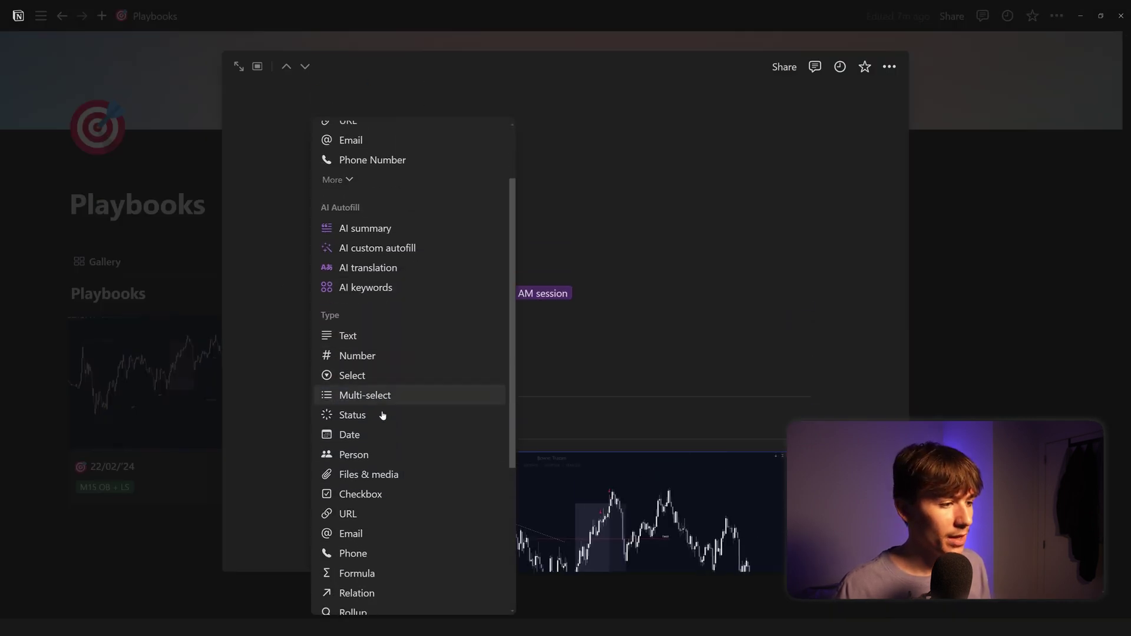
{"action": "left_click", "coordinate": [348, 511]}
{"action": "type", "text": "TV link"}
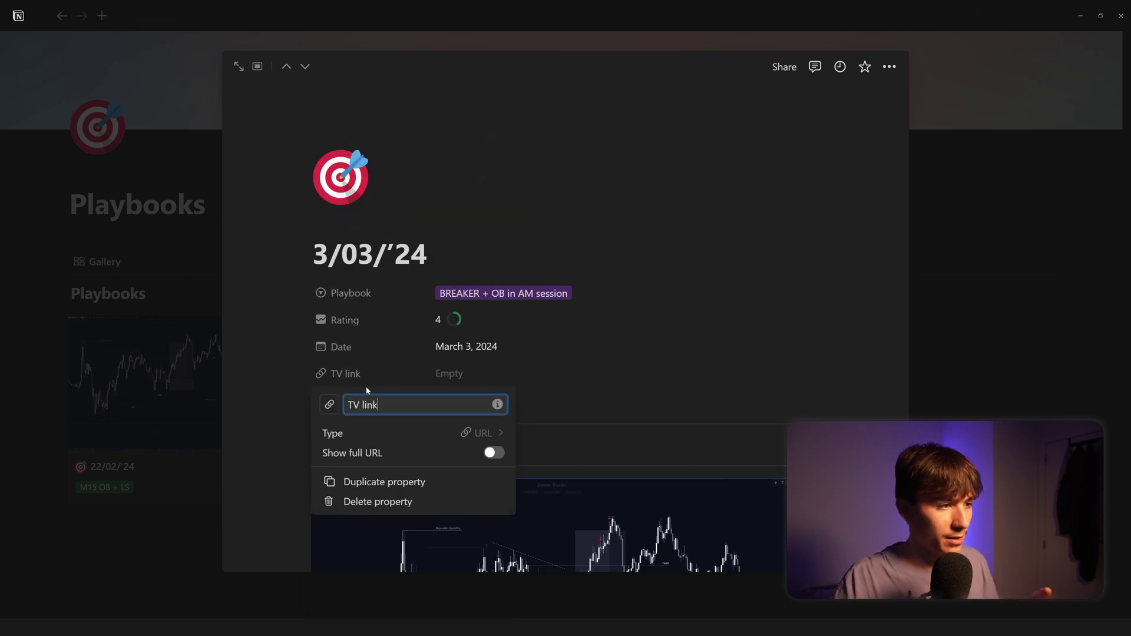
{"action": "key", "text": "Return"}
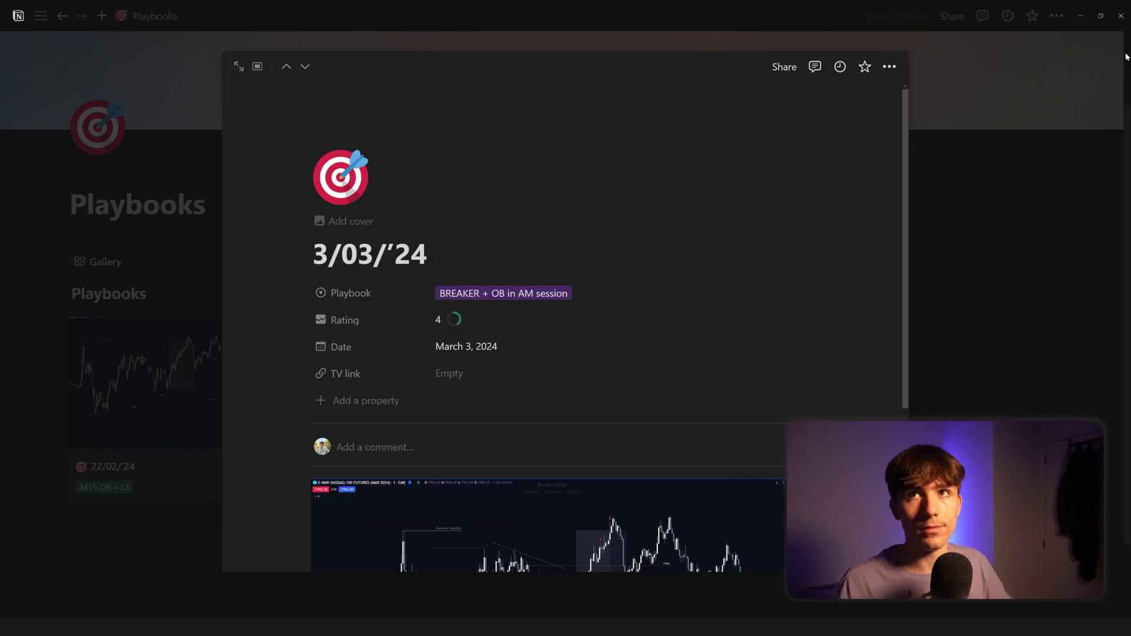
- Paste the chart link into TV link and close the entry back to the gallery
{"action": "left_click", "coordinate": [560, 373]}
{"action": "key", "text": "ctrl+v"}
{"action": "key", "text": "Return"}
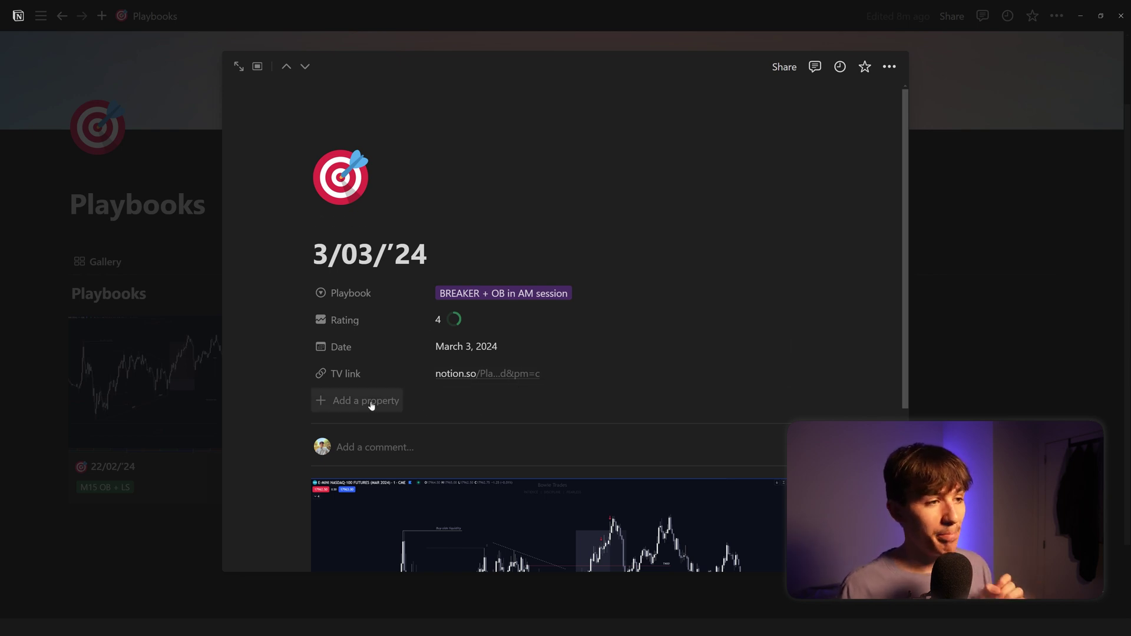
{"action": "scroll", "coordinate": [365, 407], "scroll_direction": "down", "scroll_amount": 3}
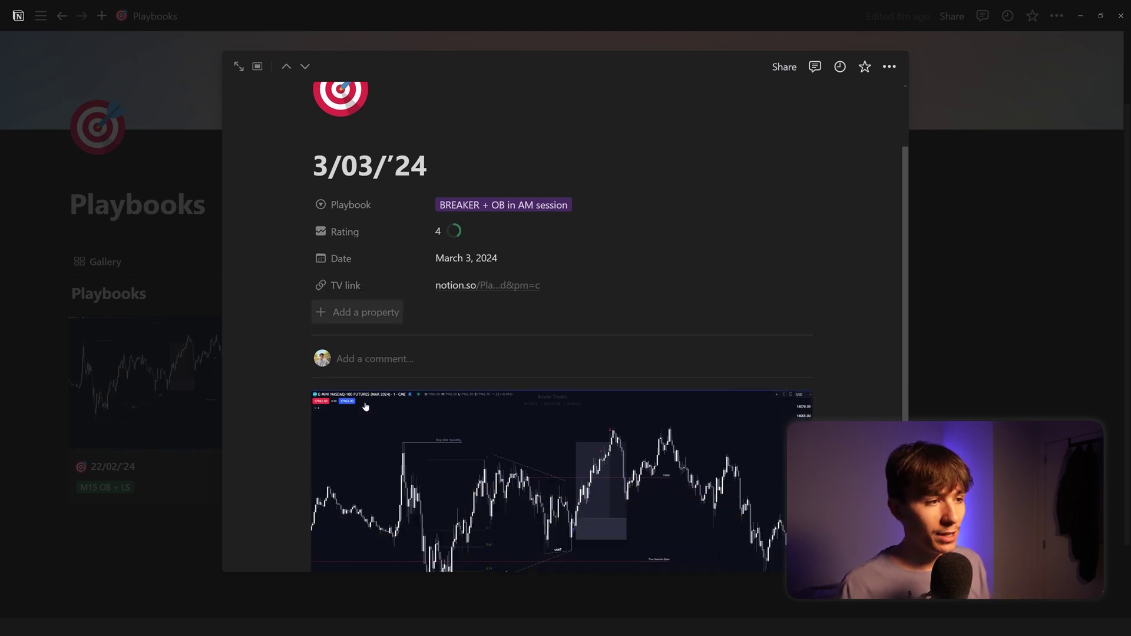
{"action": "scroll", "coordinate": [365, 406], "scroll_direction": "up", "scroll_amount": 3}
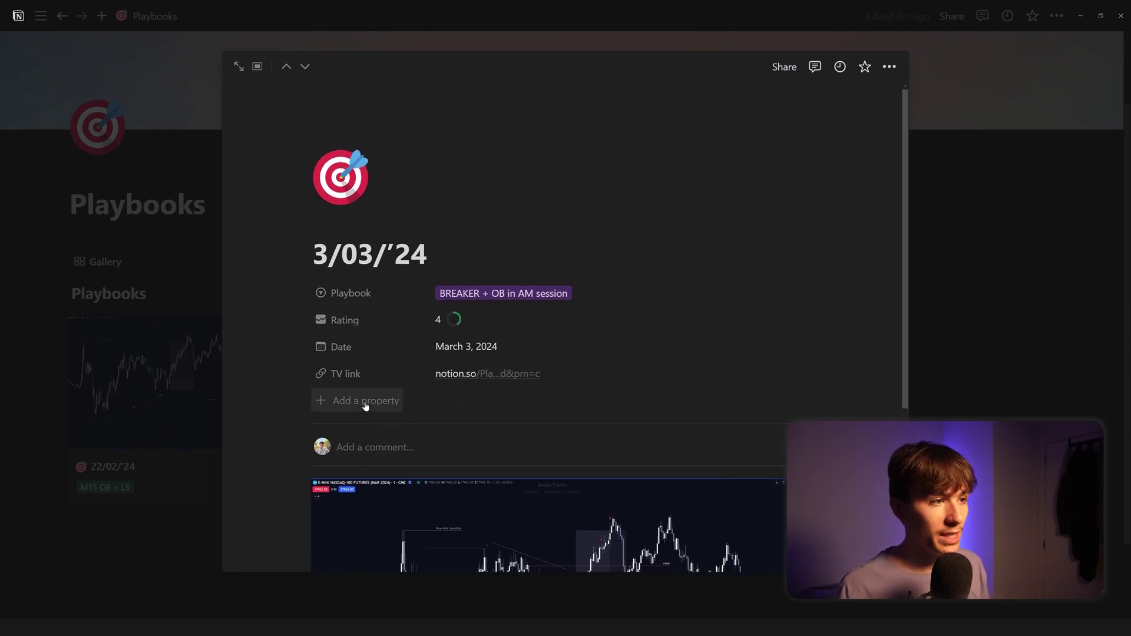
{"action": "left_click", "coordinate": [174, 345]}
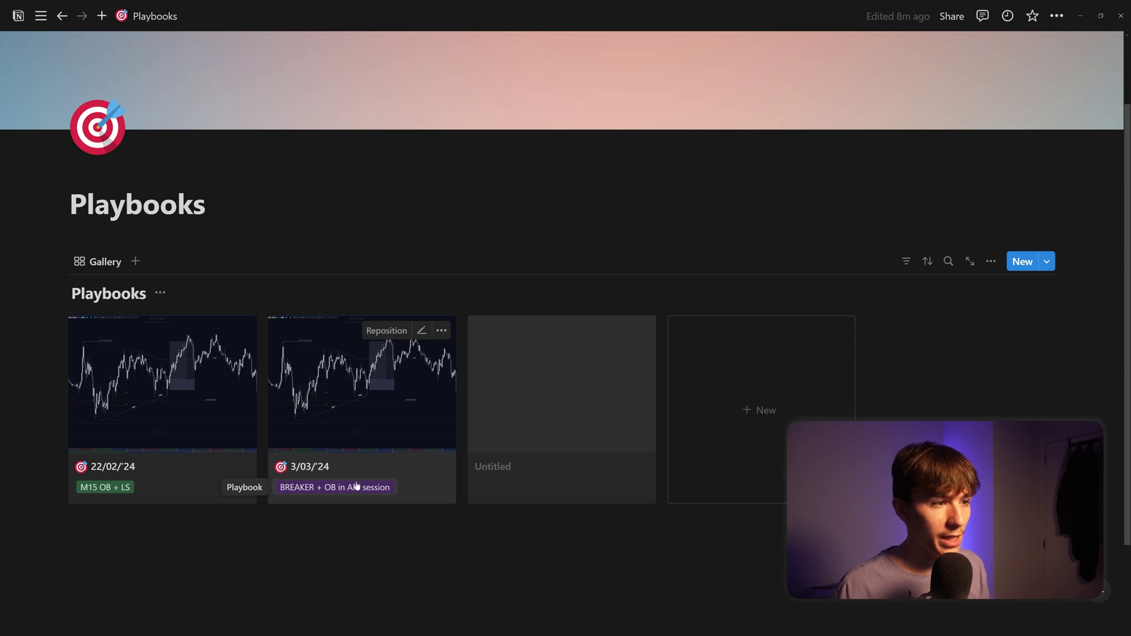
- Show TV link and Rating on the gallery cards with Date hidden, then open the 22/02/'24 entry
{"action": "left_click", "coordinate": [992, 263]}
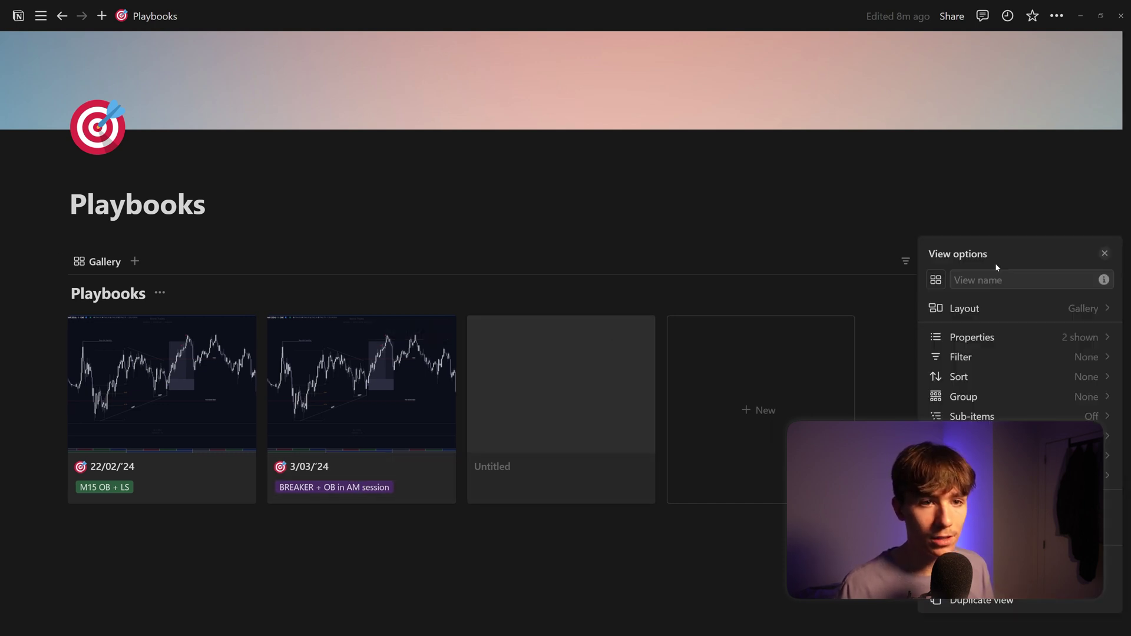
{"action": "left_click", "coordinate": [982, 344]}
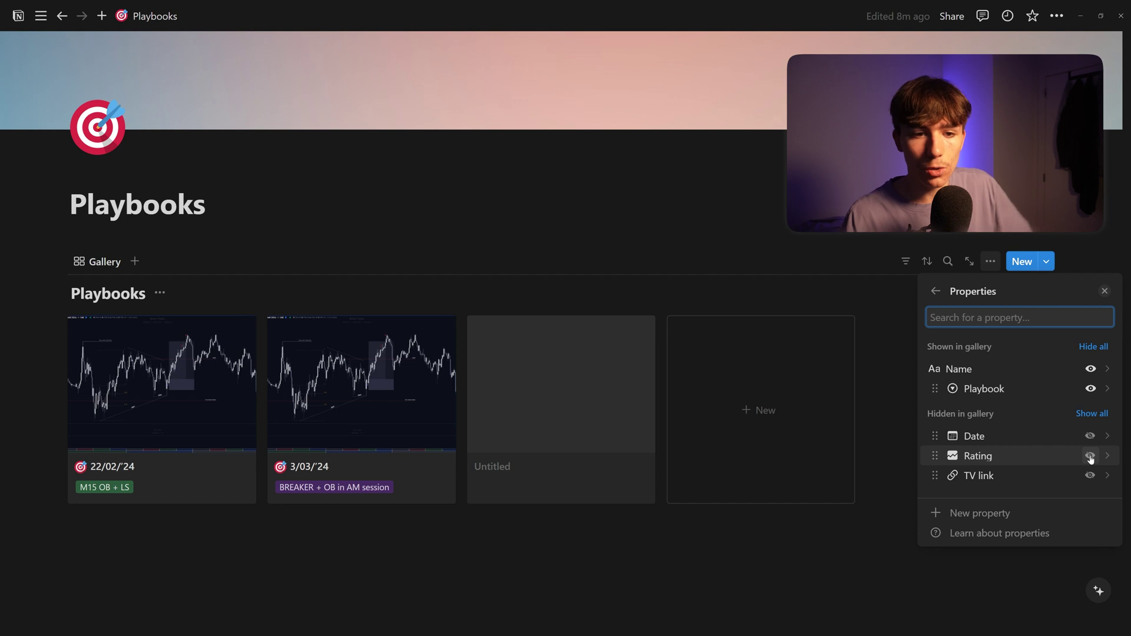
{"action": "left_click", "coordinate": [1090, 436]}
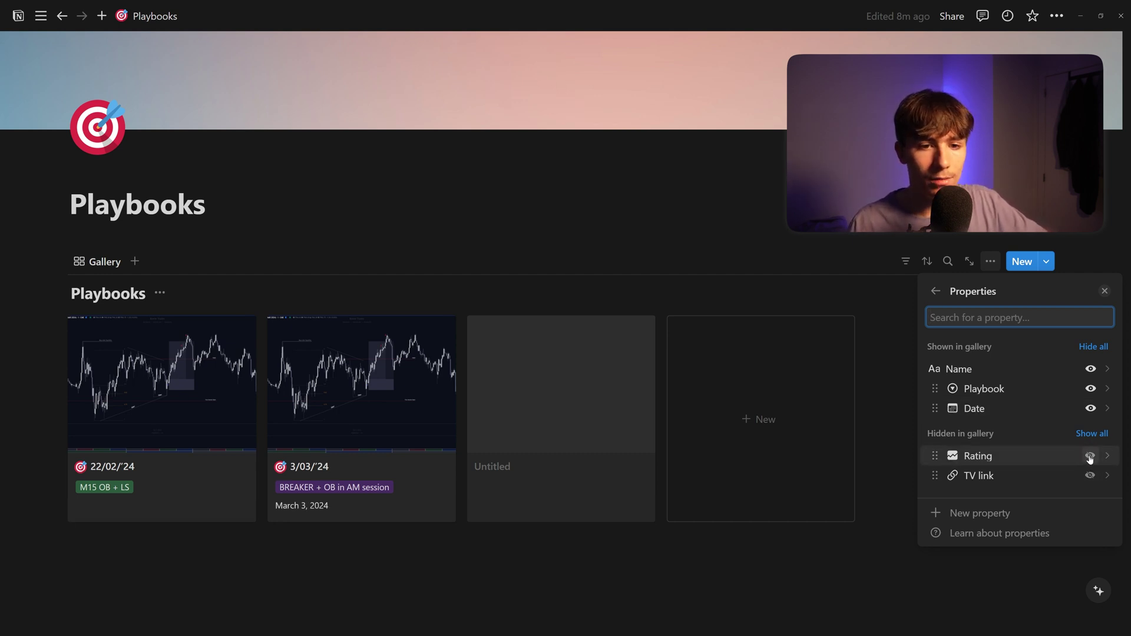
{"action": "left_click", "coordinate": [1092, 409]}
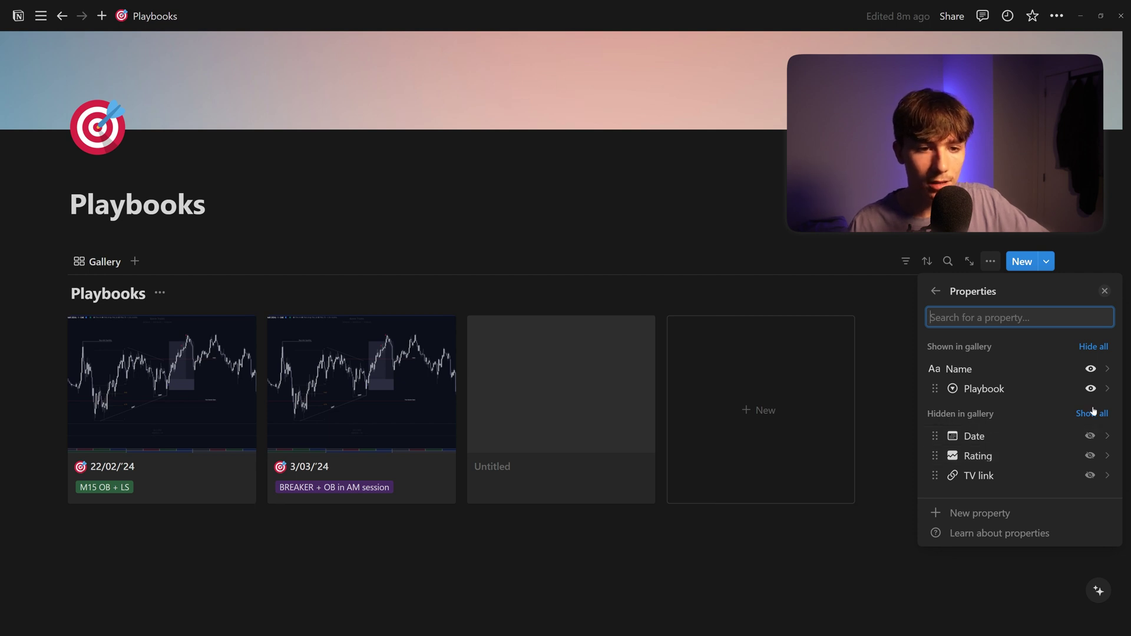
{"action": "left_click", "coordinate": [1091, 476]}
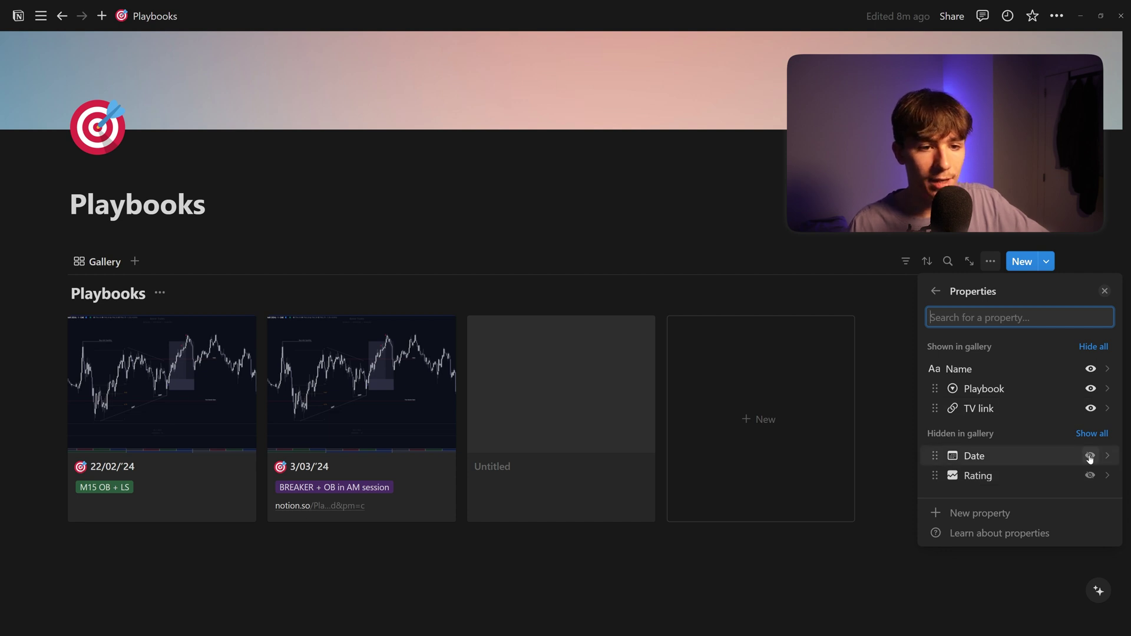
{"action": "left_click", "coordinate": [1090, 475]}
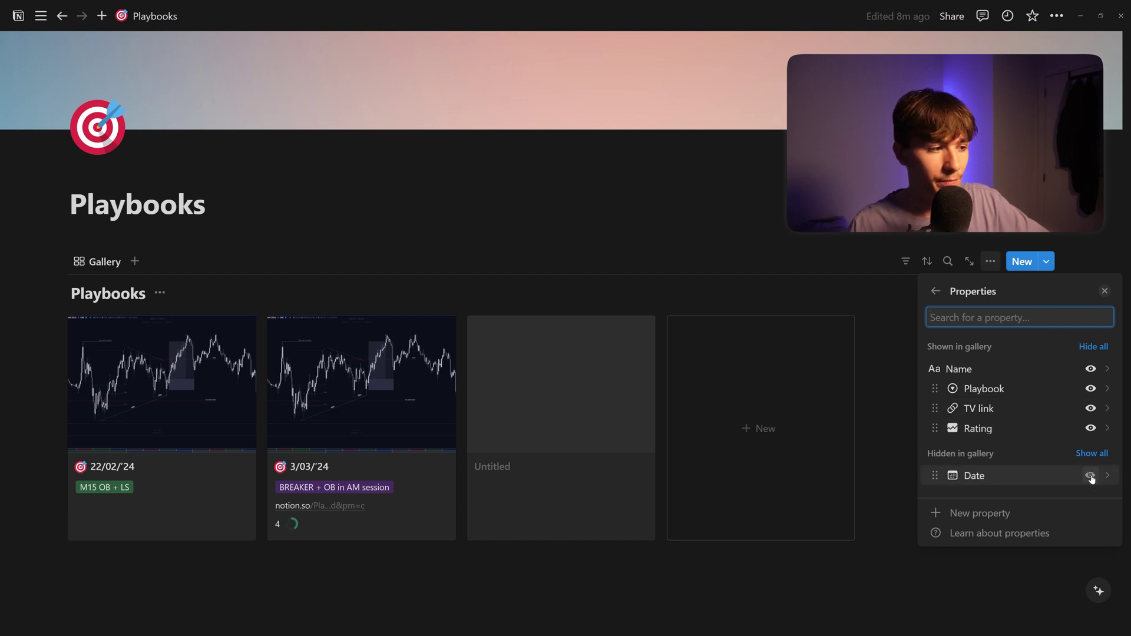
{"action": "left_click", "coordinate": [296, 540]}
{"action": "left_click", "coordinate": [194, 528]}
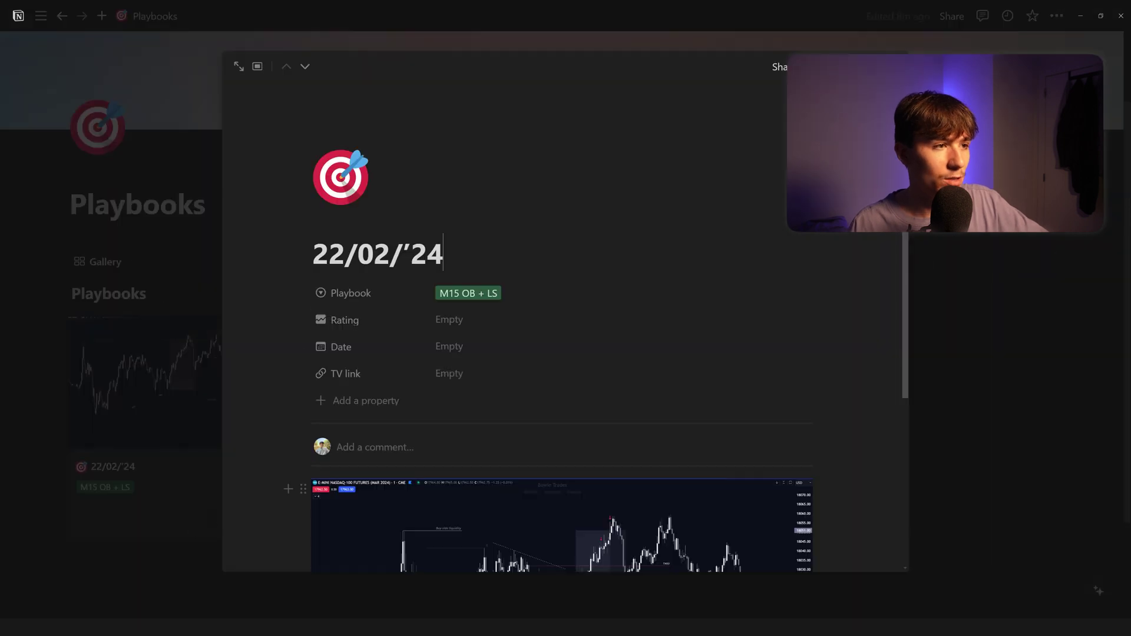
- Set the 22/02/'24 entry's Rating to 9 and close the peek back to the gallery
{"action": "left_click", "coordinate": [462, 324]}
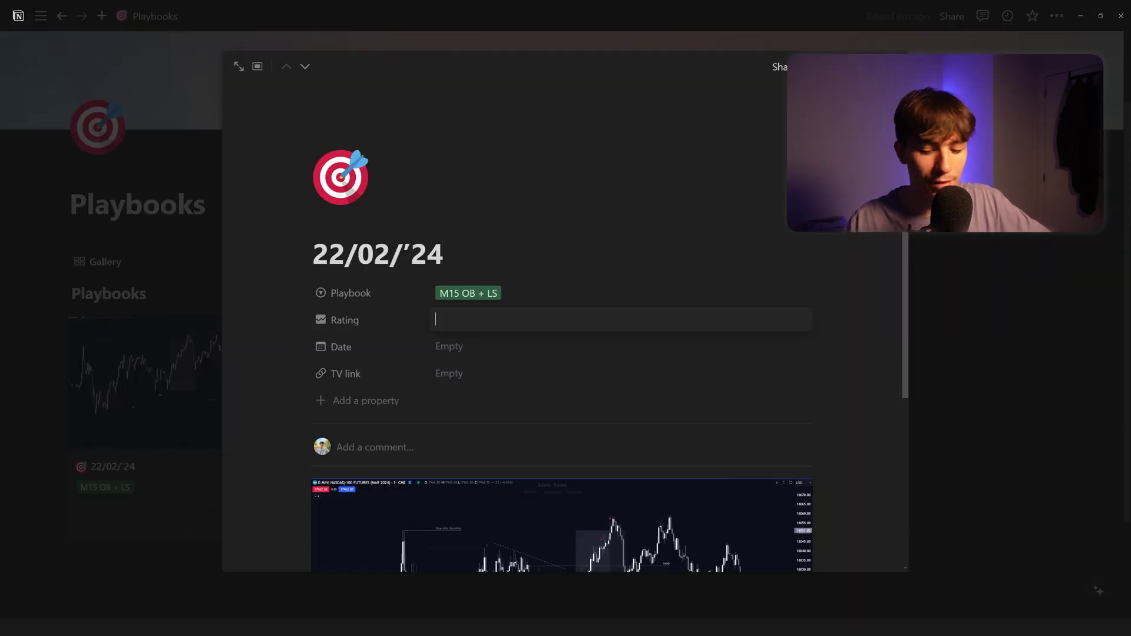
{"action": "type", "text": "9"}
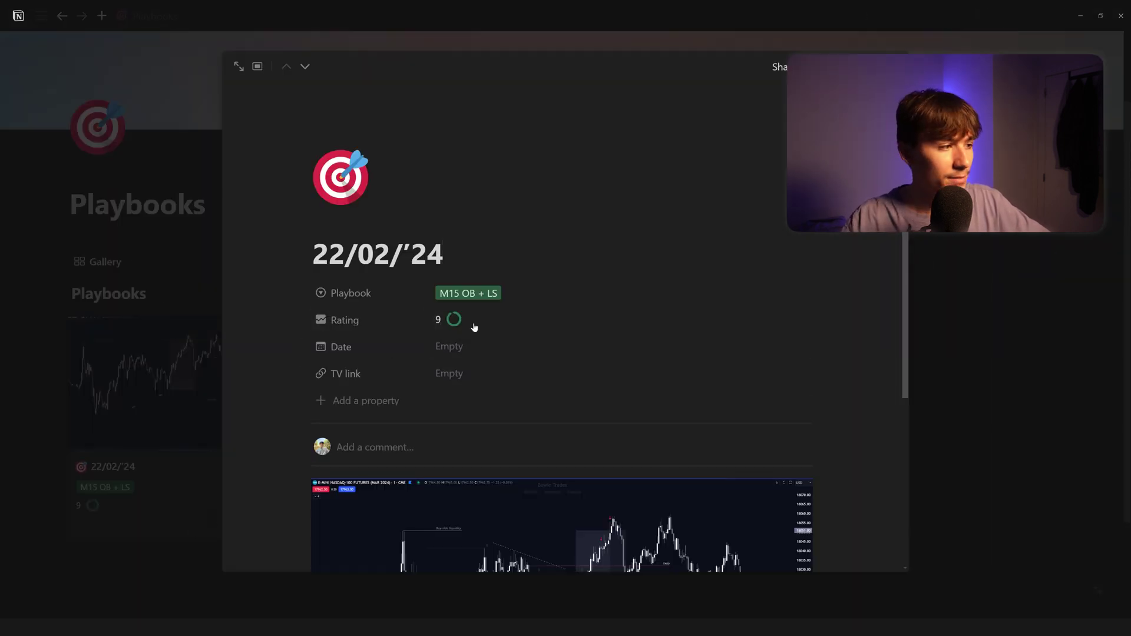
{"action": "left_click", "coordinate": [144, 338]}
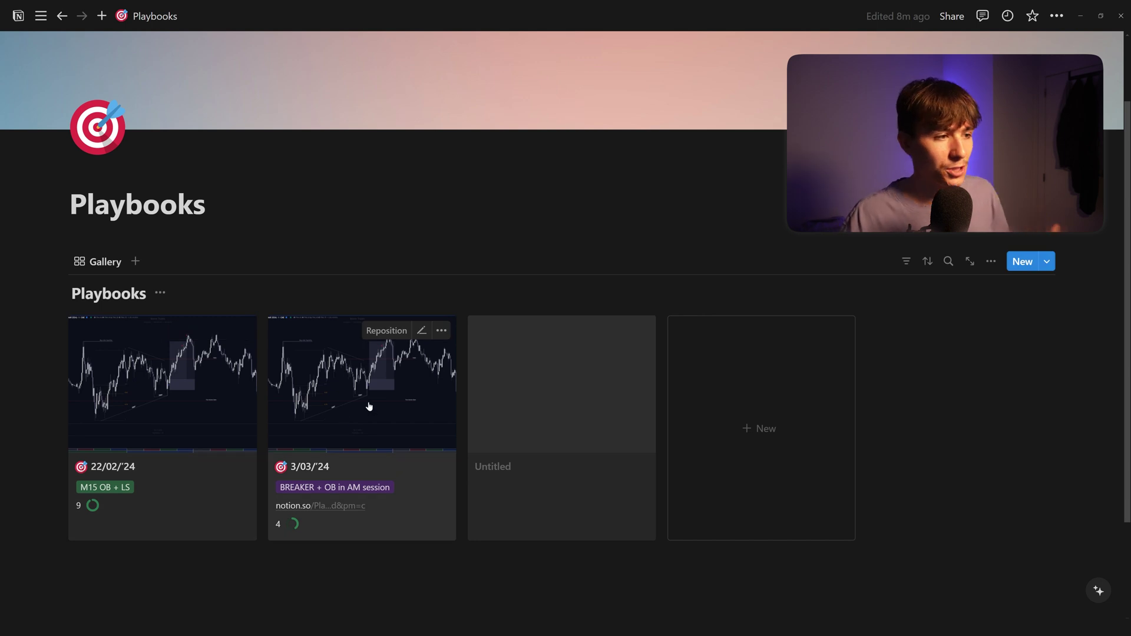